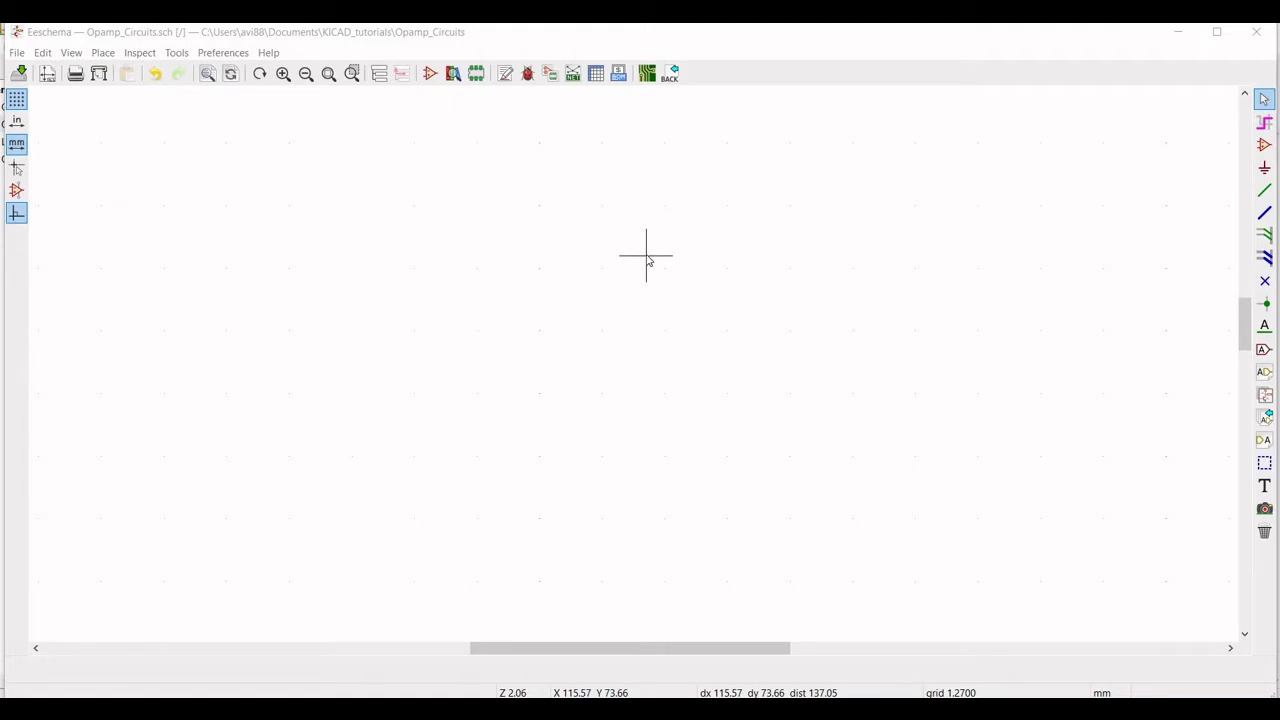
# - Find the LM741 op-amp in the symbol library and place it near the sheet centre
pyautogui.click(1264, 146)
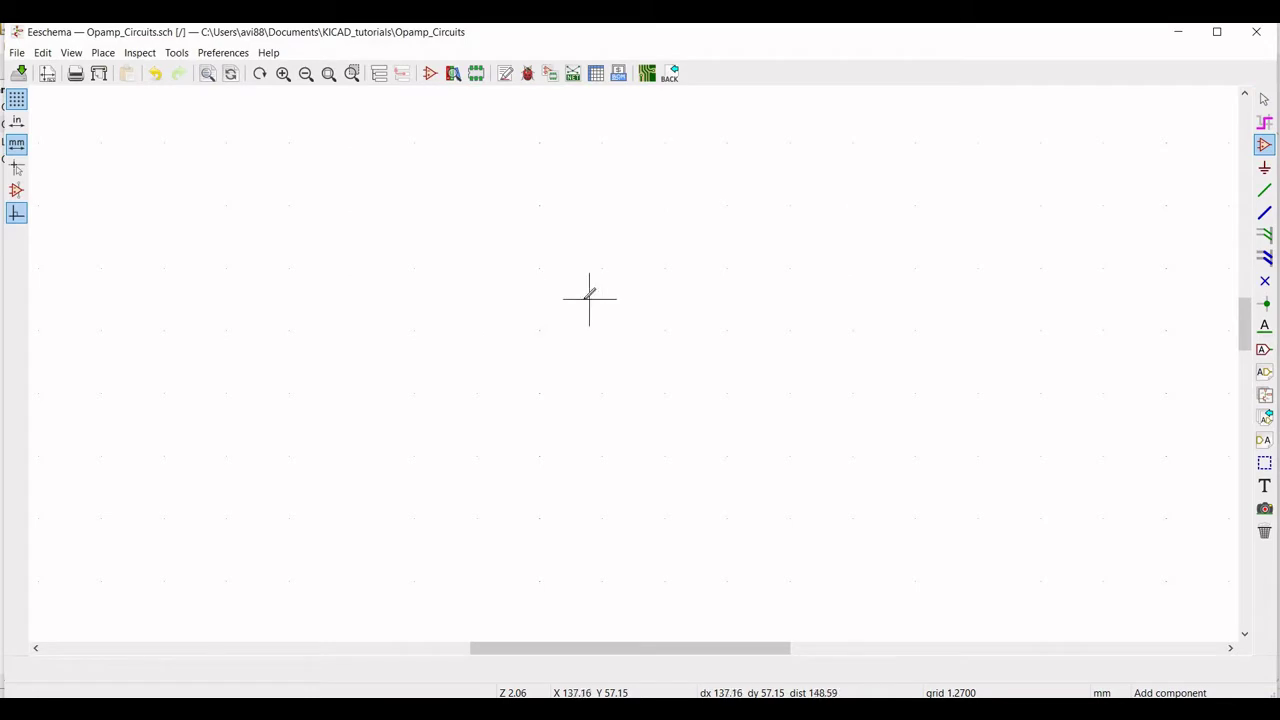
pyautogui.click(633, 281)
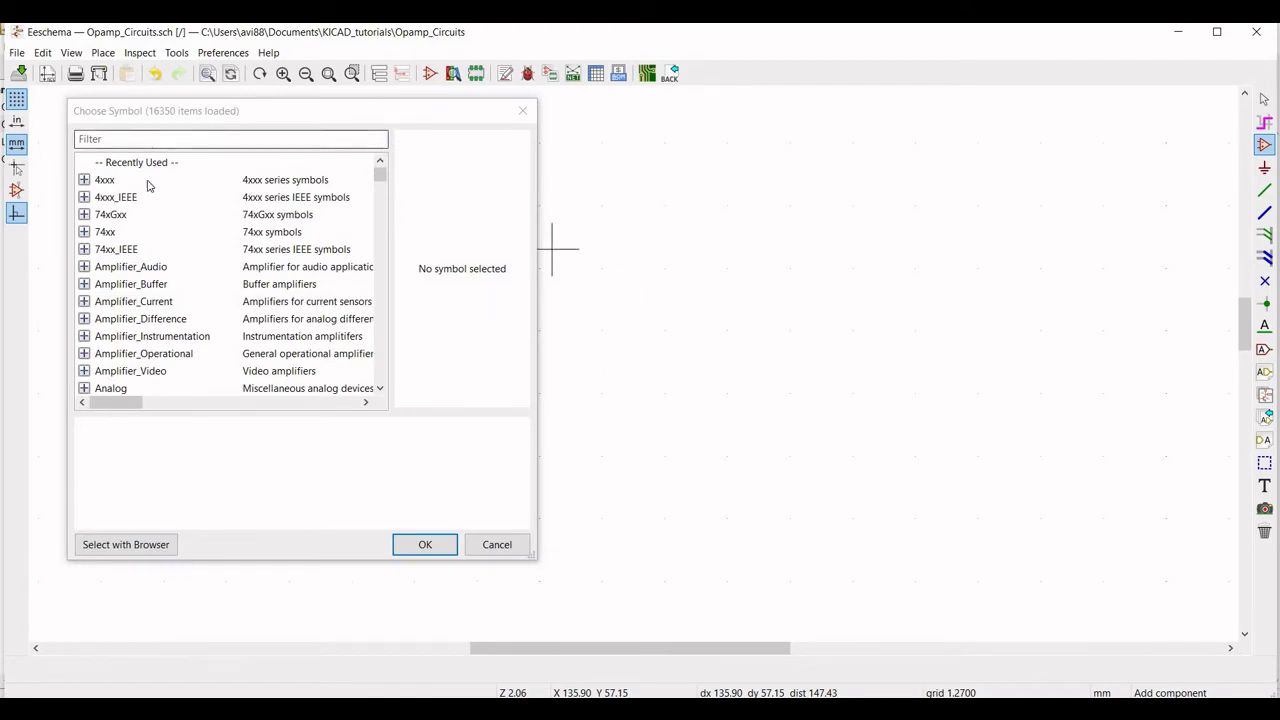
pyautogui.click(151, 138)
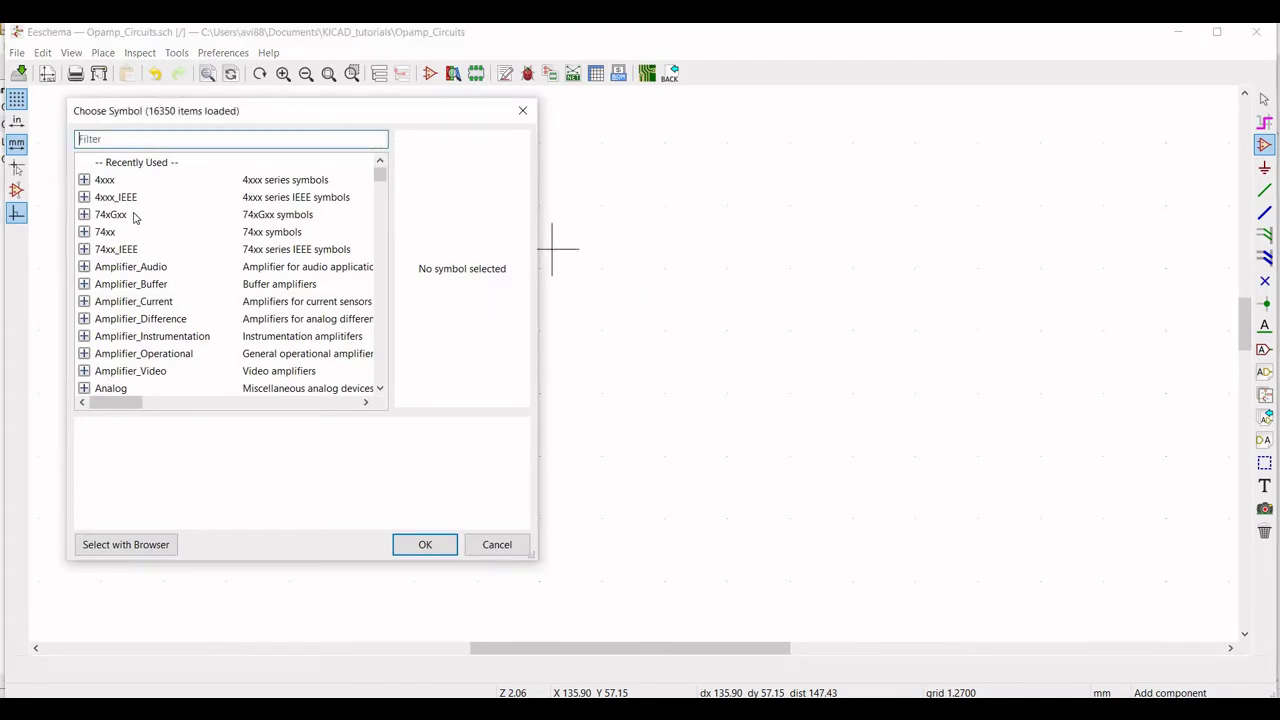
pyautogui.write('LM')
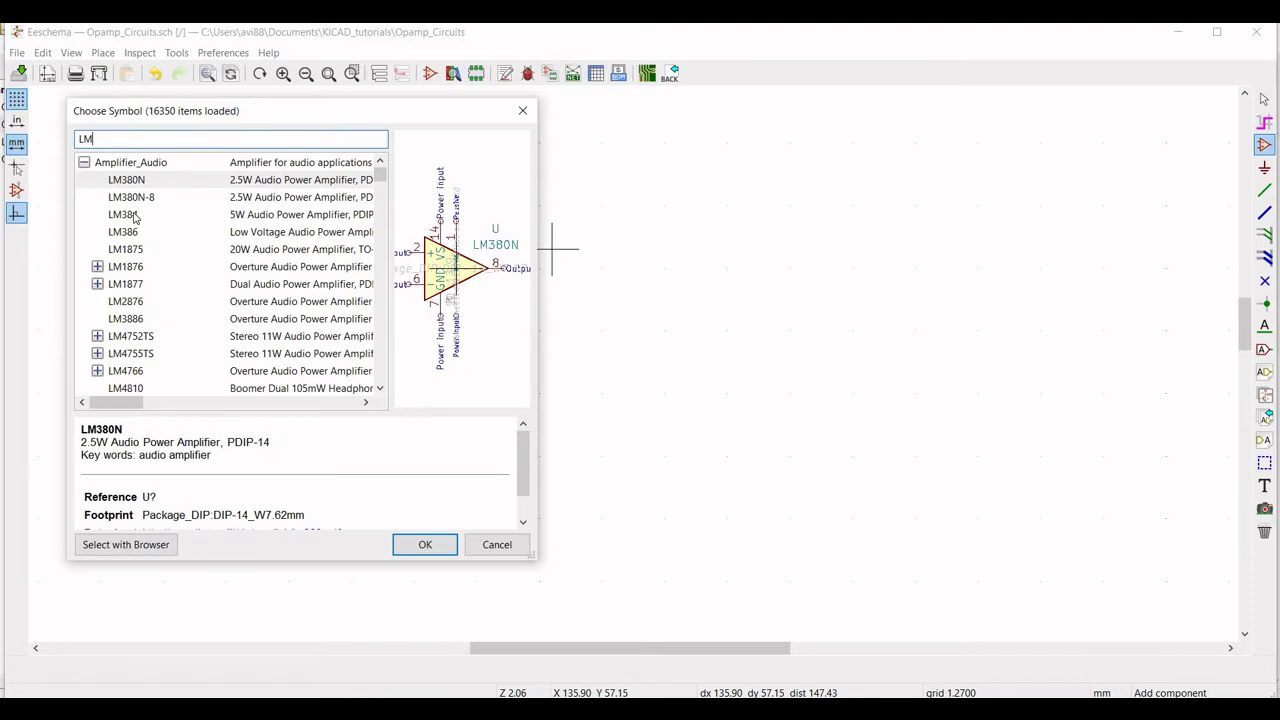
pyautogui.write('741')
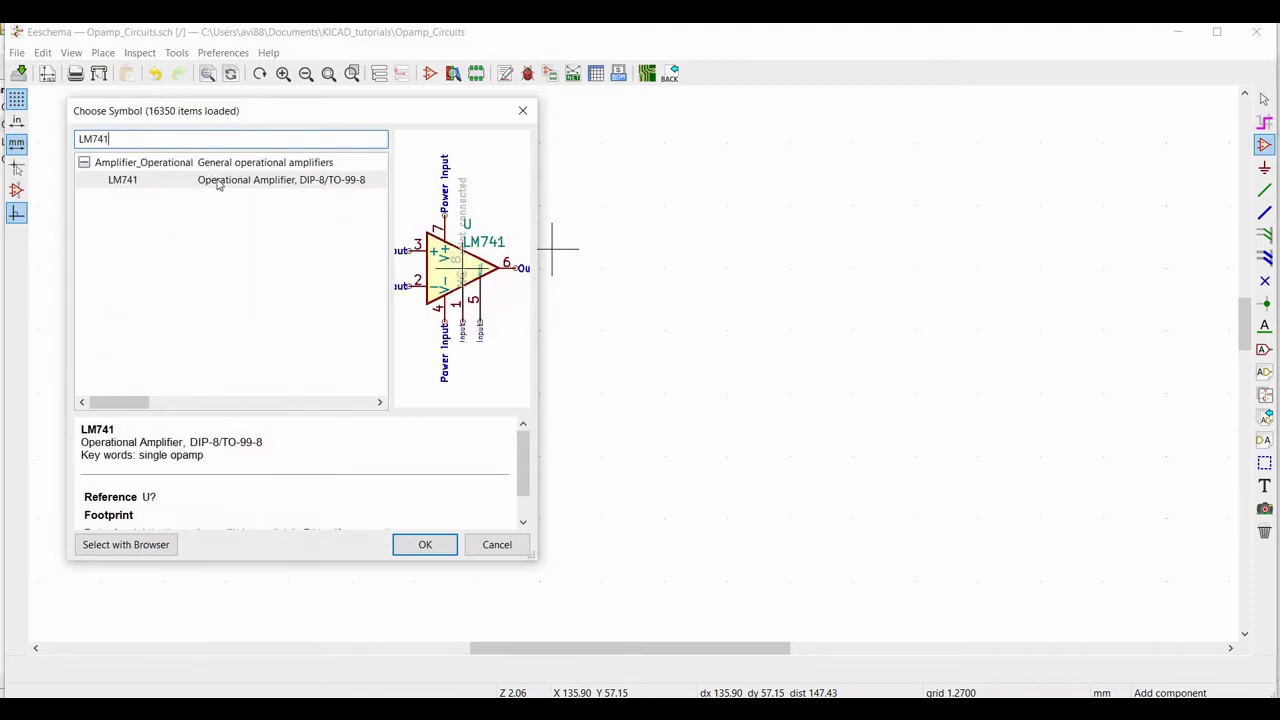
pyautogui.click(220, 183)
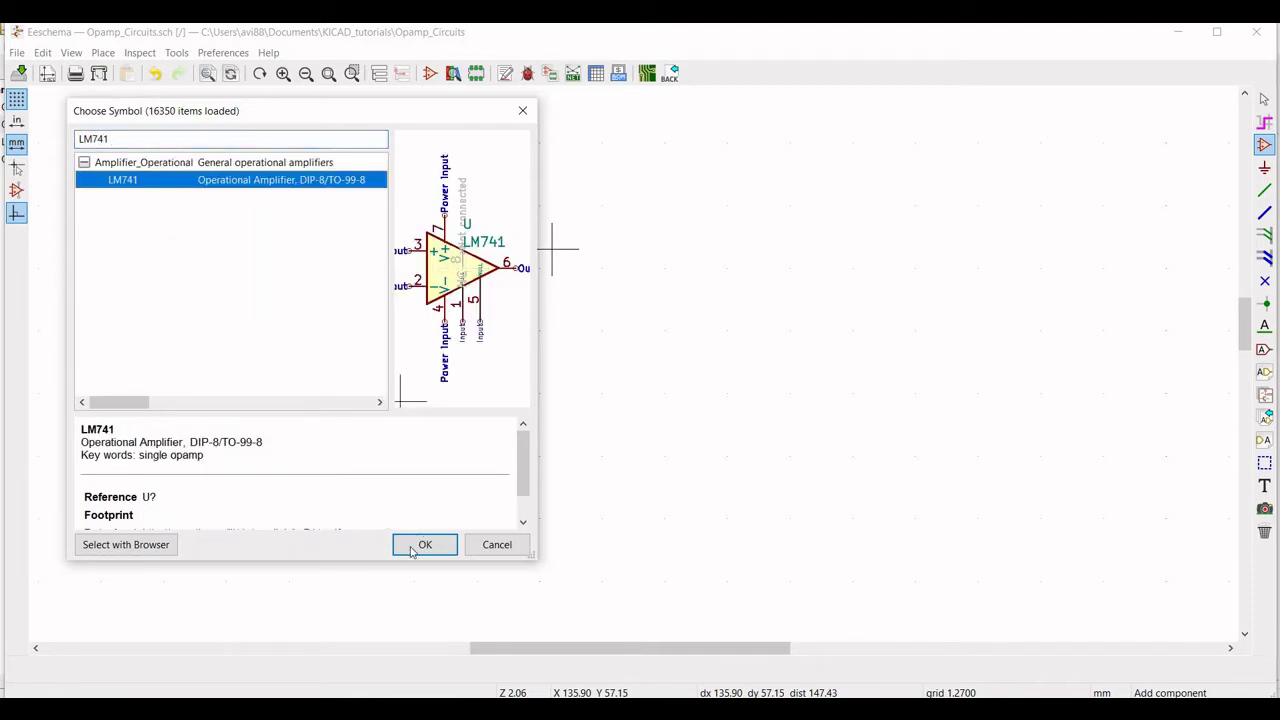
pyautogui.press('Return')
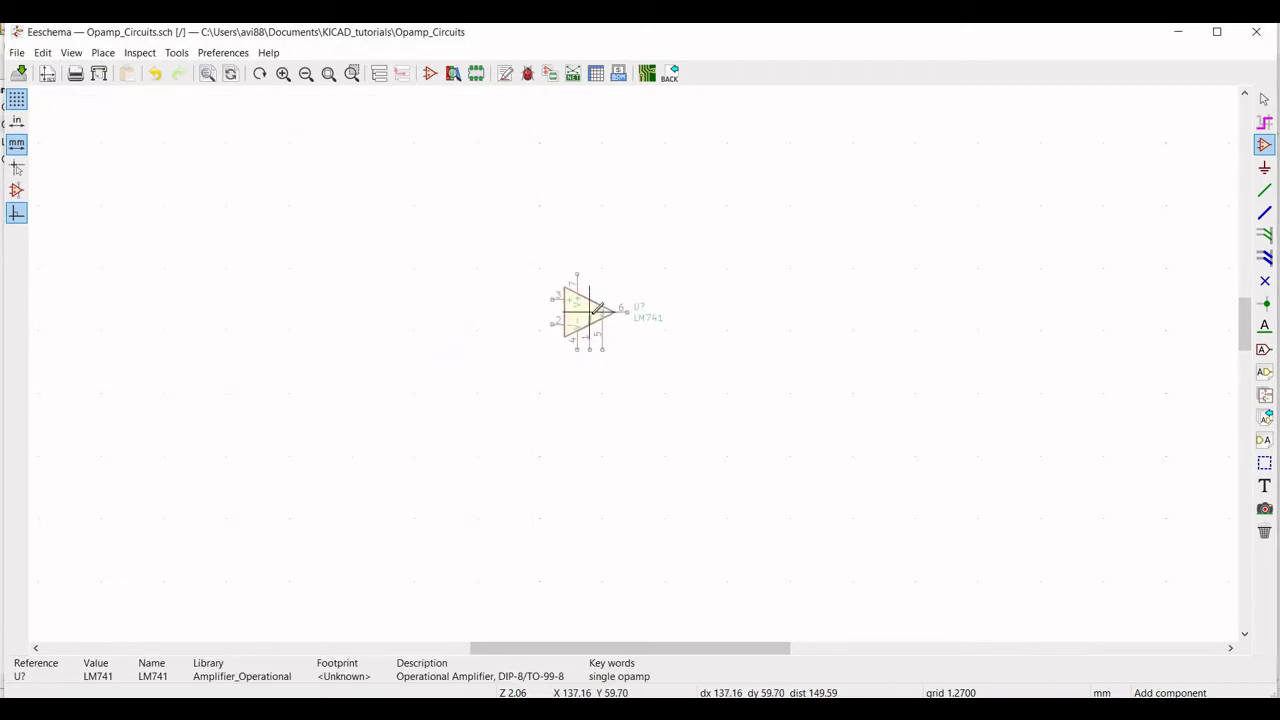
pyautogui.click(598, 309)
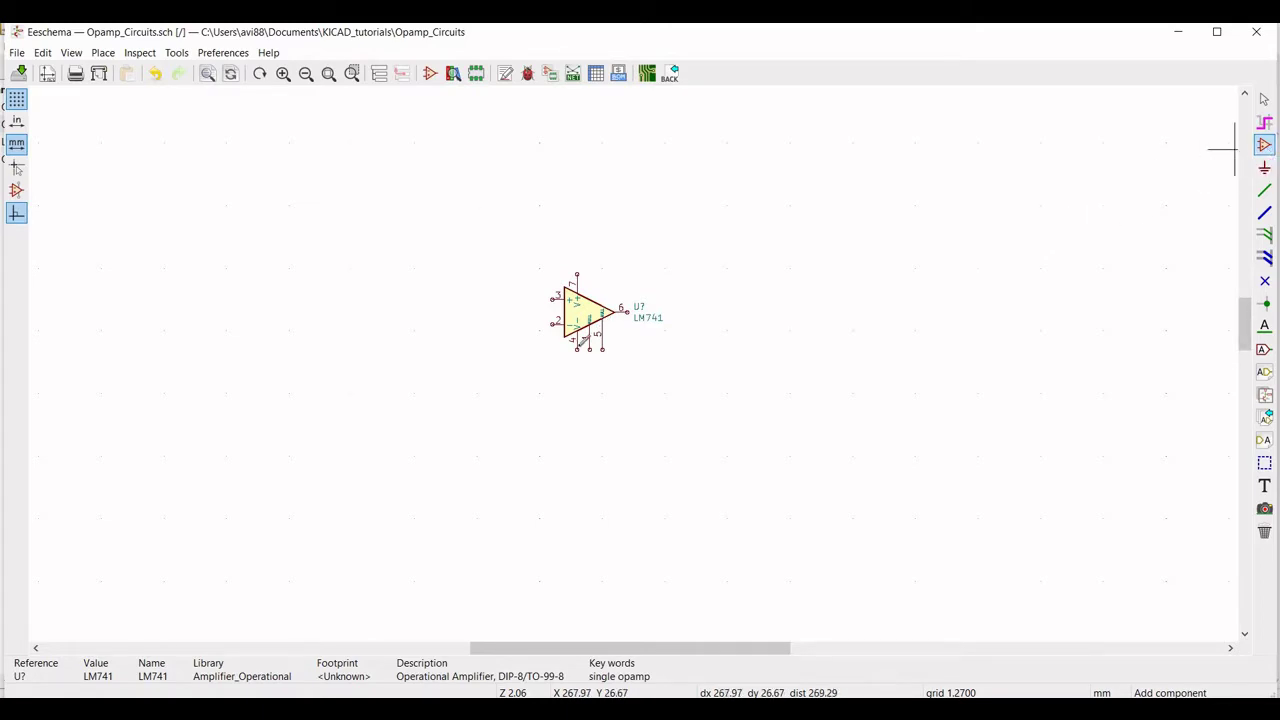
# - Place two pspice R simulation resistors, one above the other, right of the LM741
pyautogui.click(723, 365)
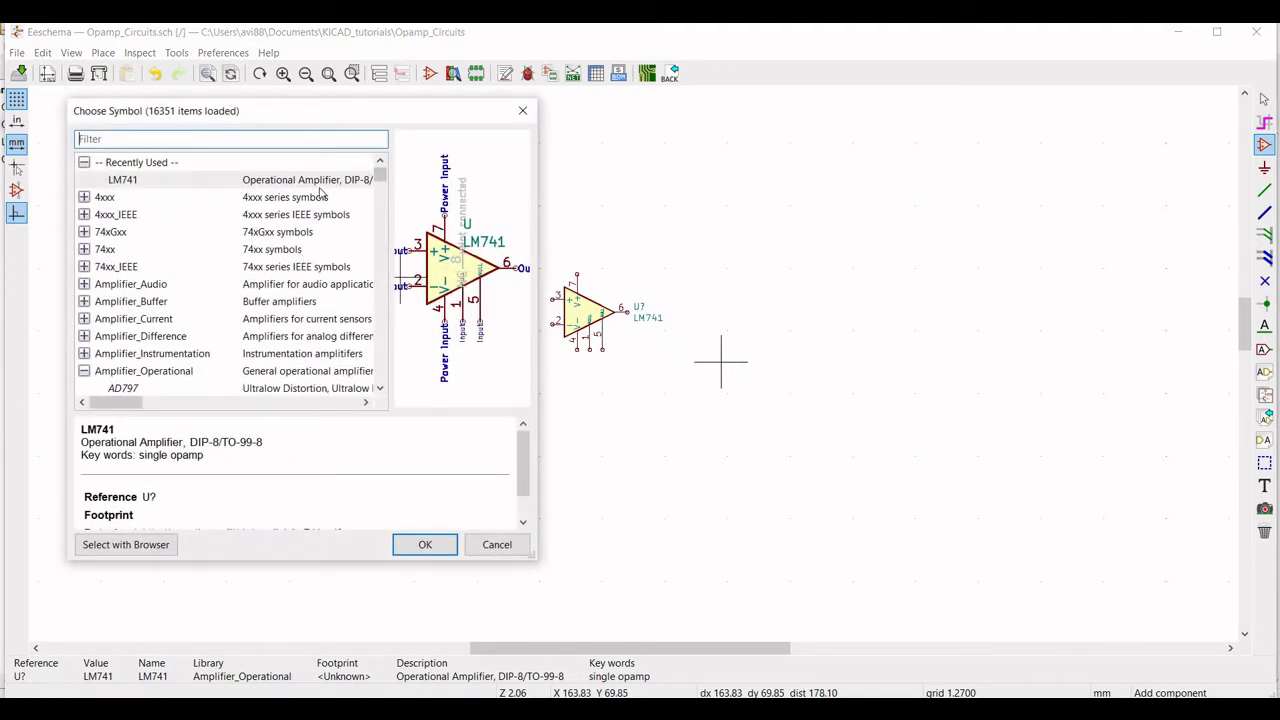
pyautogui.write('pspice')
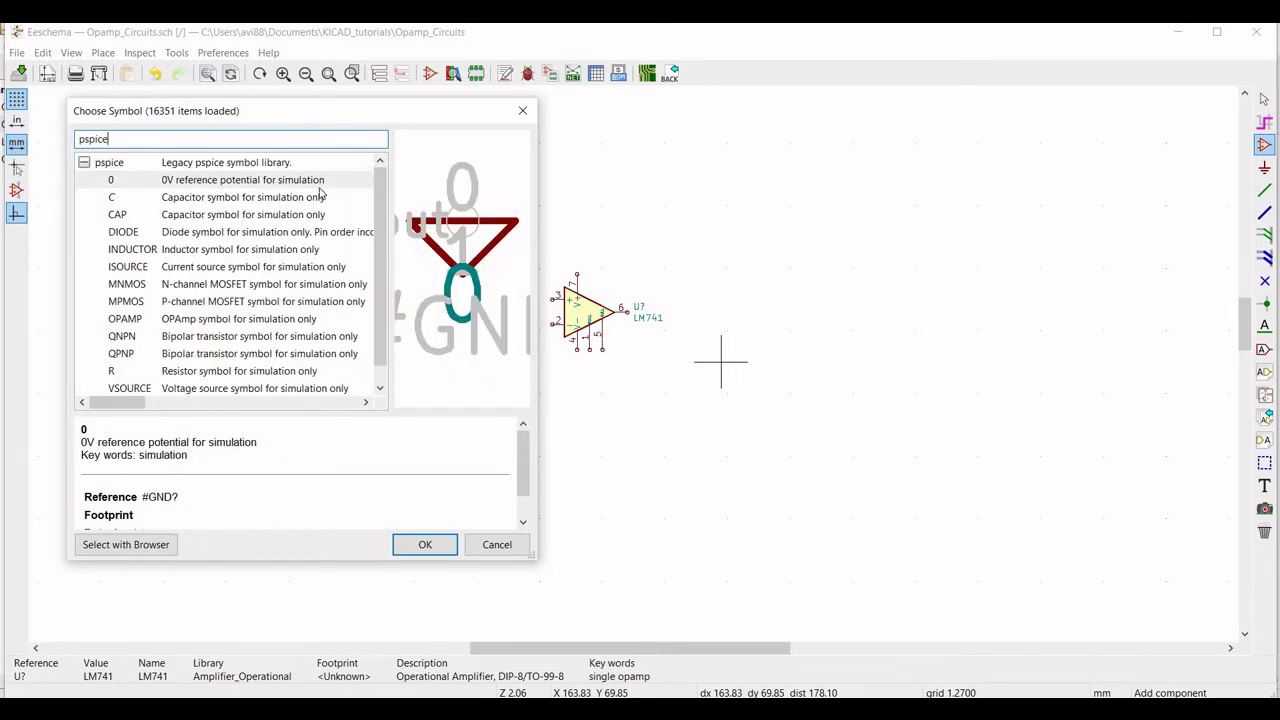
pyautogui.click(211, 372)
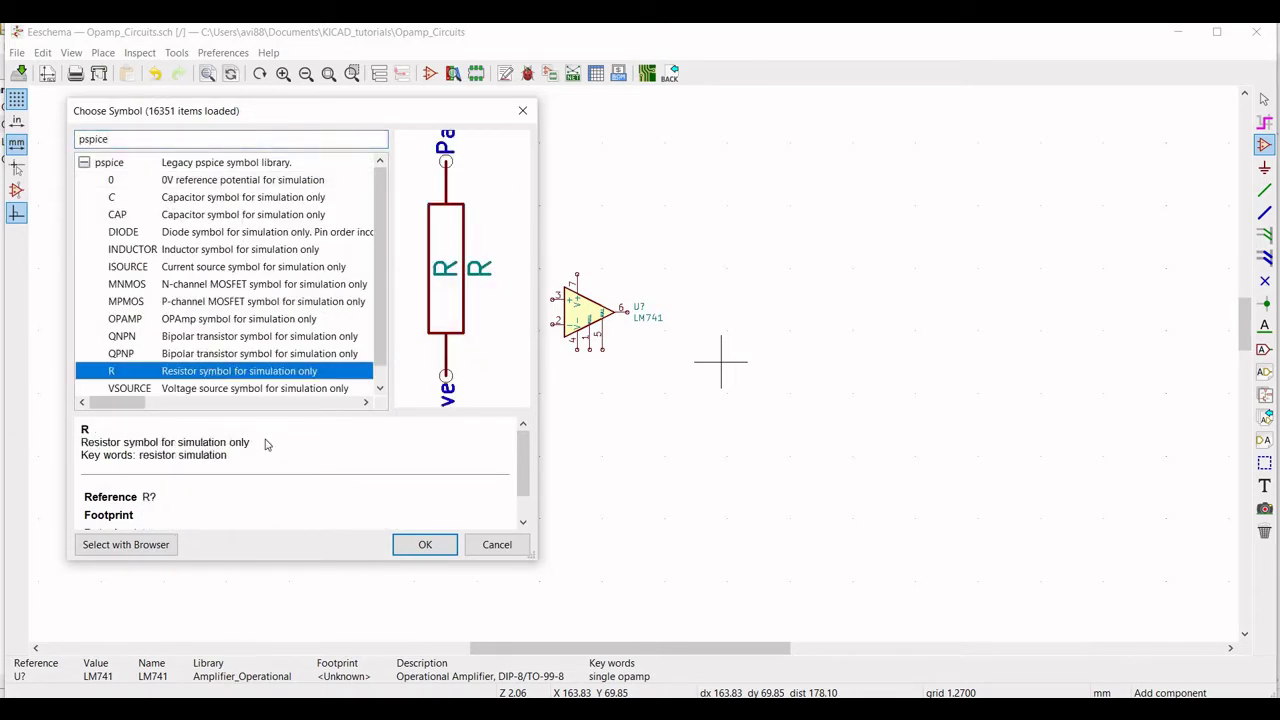
pyautogui.click(414, 544)
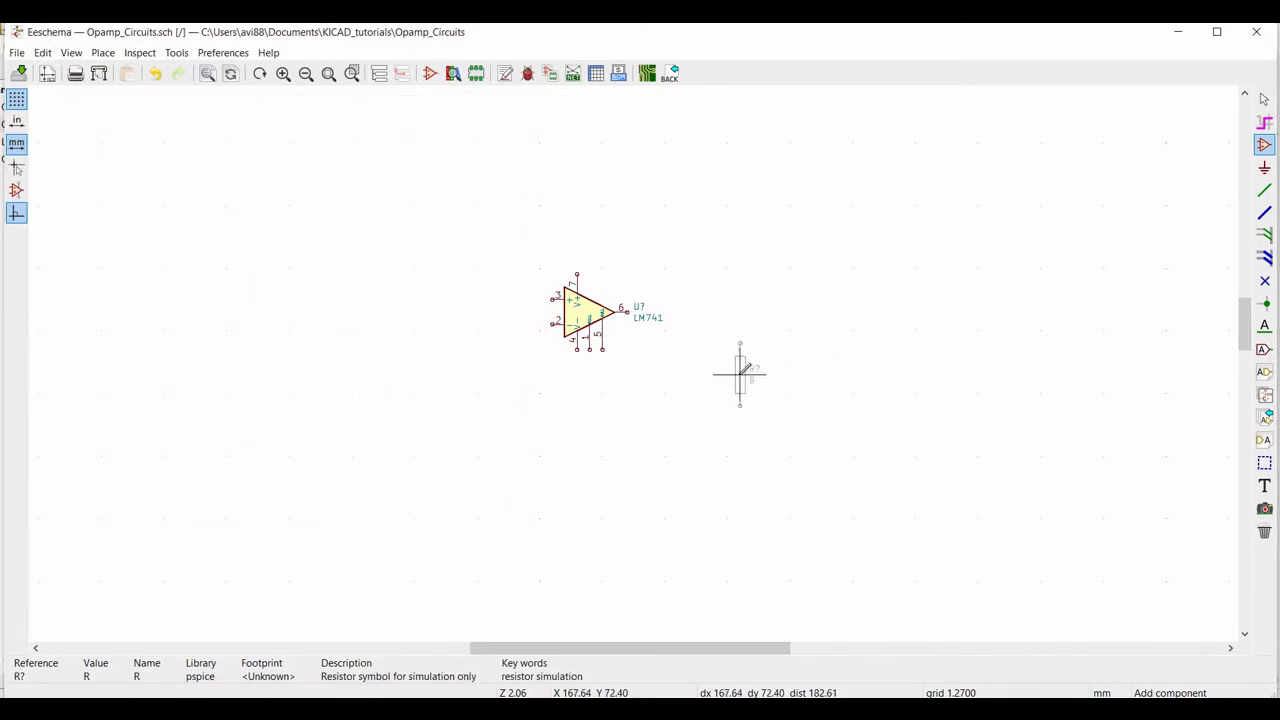
pyautogui.click(740, 374)
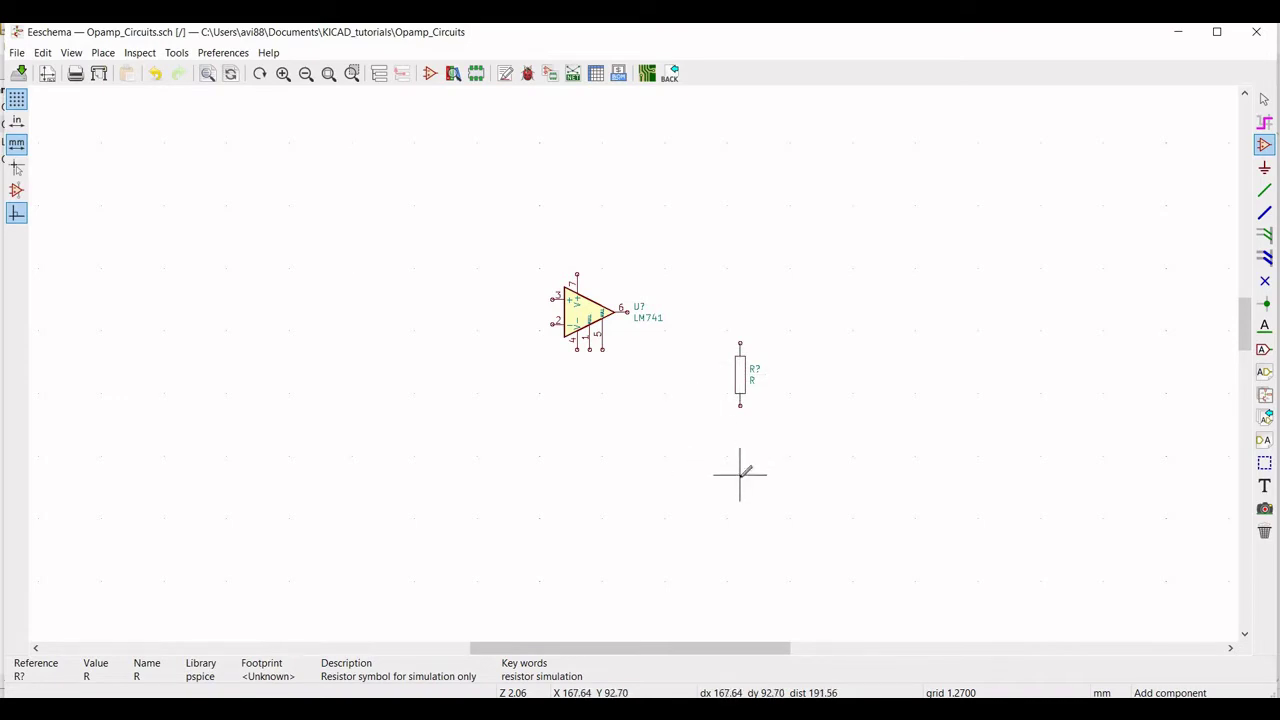
pyautogui.click(740, 483)
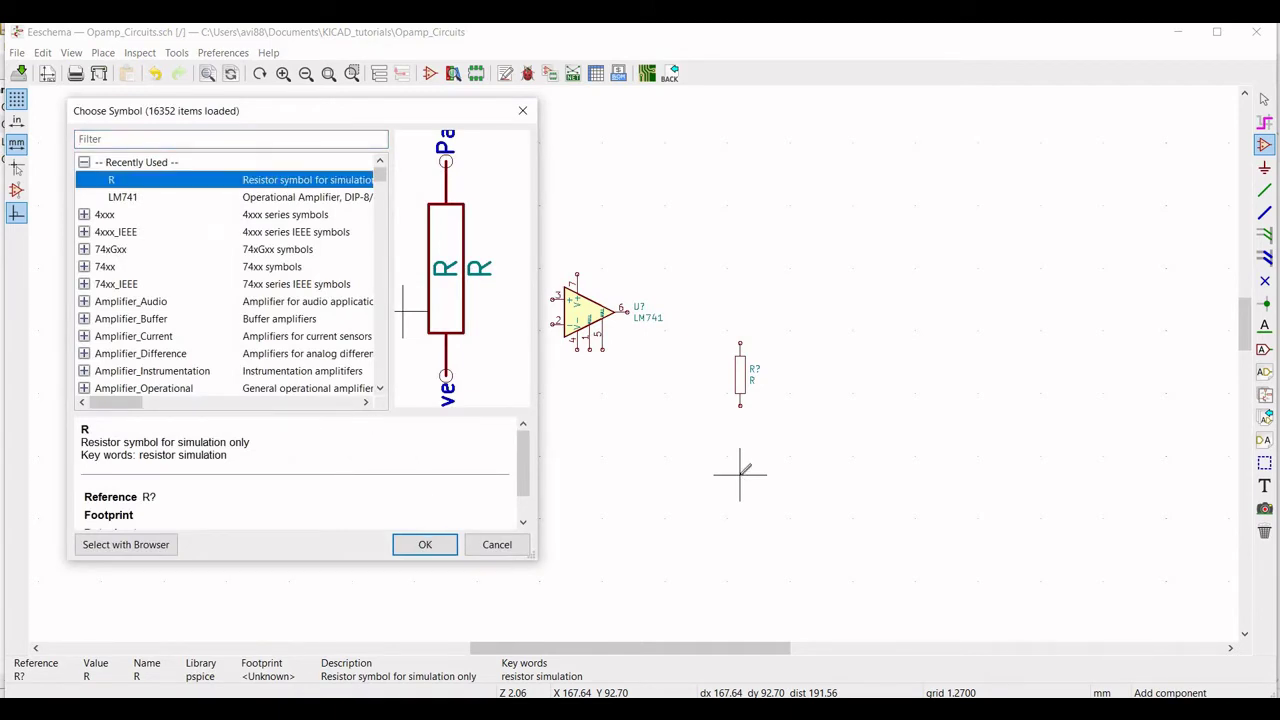
pyautogui.press('Return')
pyautogui.click(740, 478)
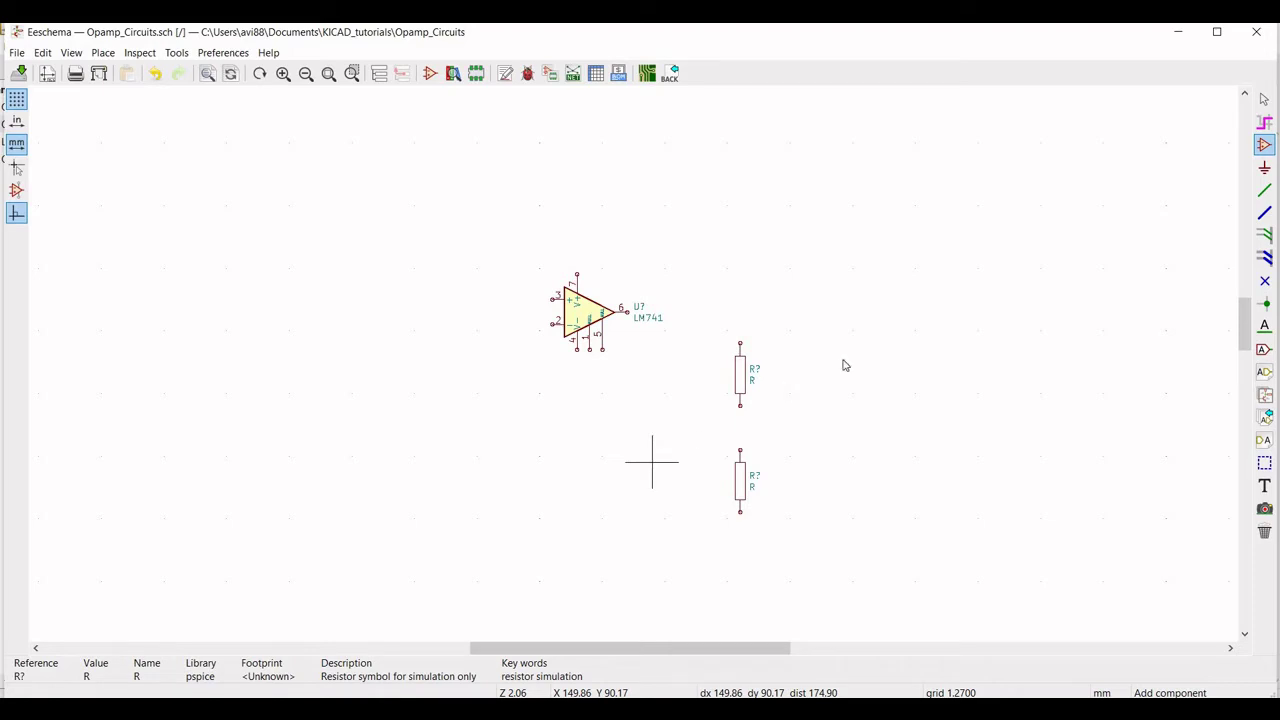
pyautogui.press('Escape')
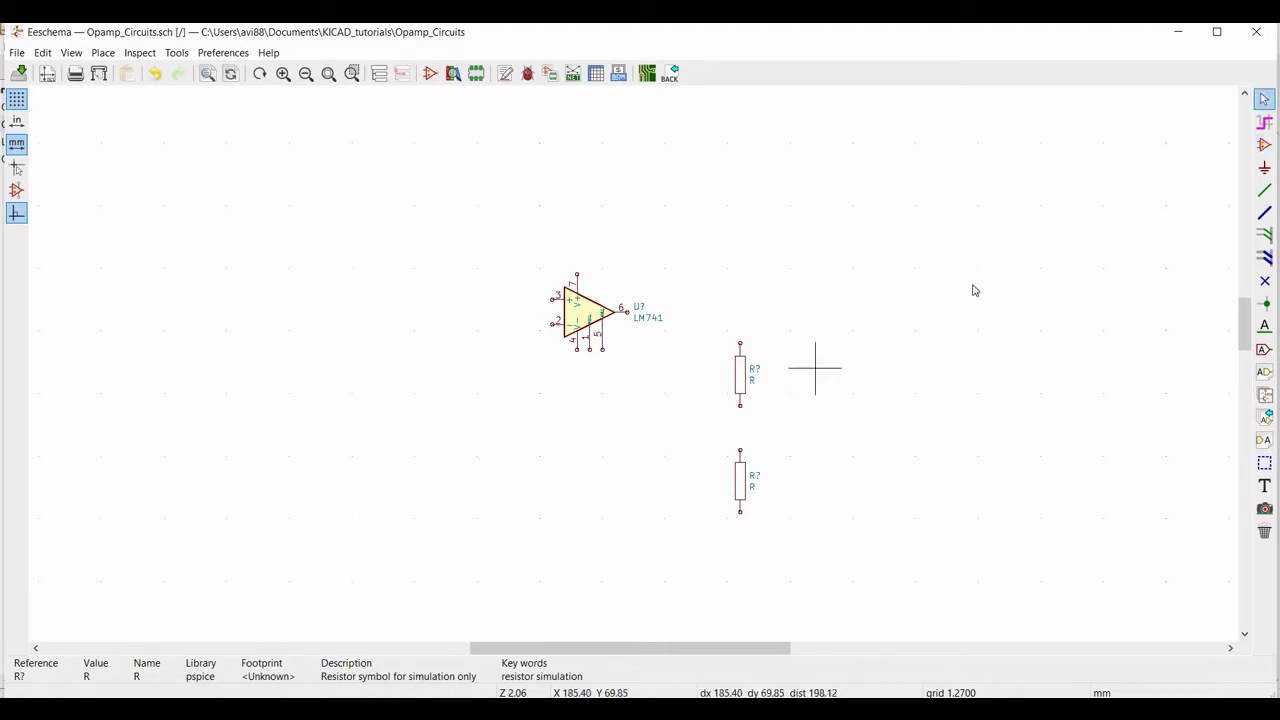
# - Set the upper resistor's reference to R2 and value to 8.2k
pyautogui.rightClick(746, 372)
pyautogui.moveTo(799, 429)
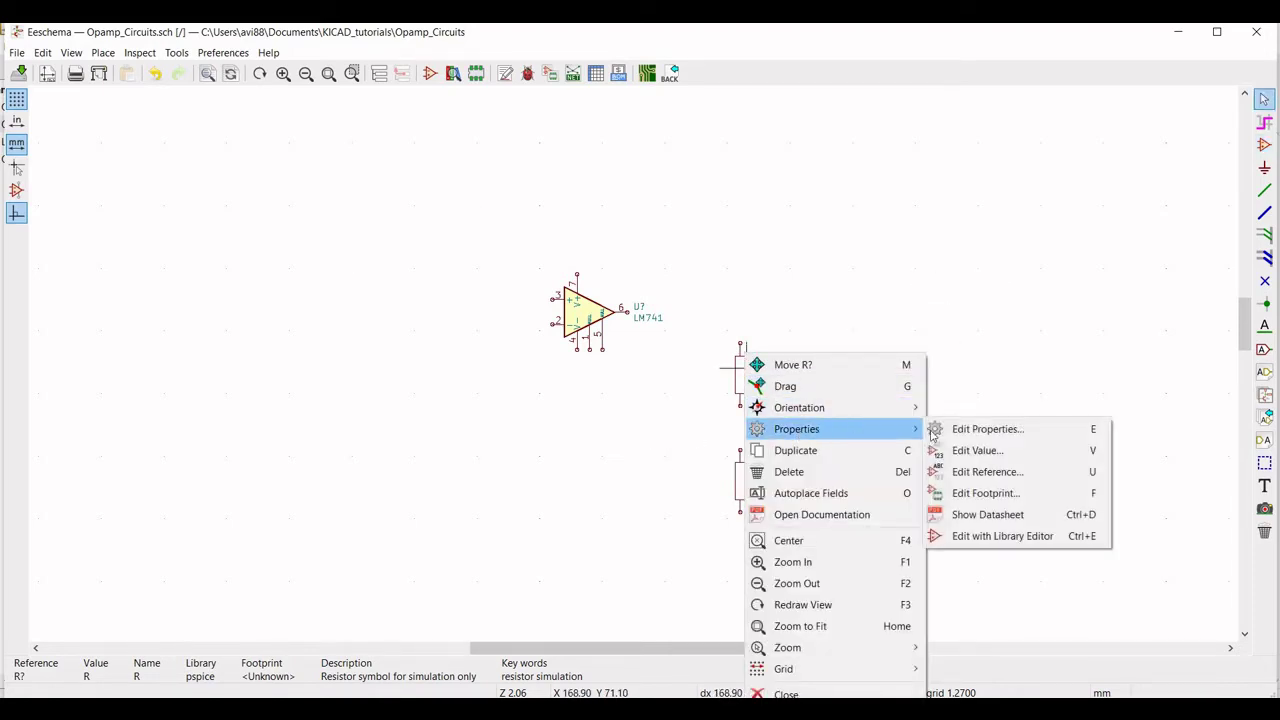
pyautogui.click(980, 429)
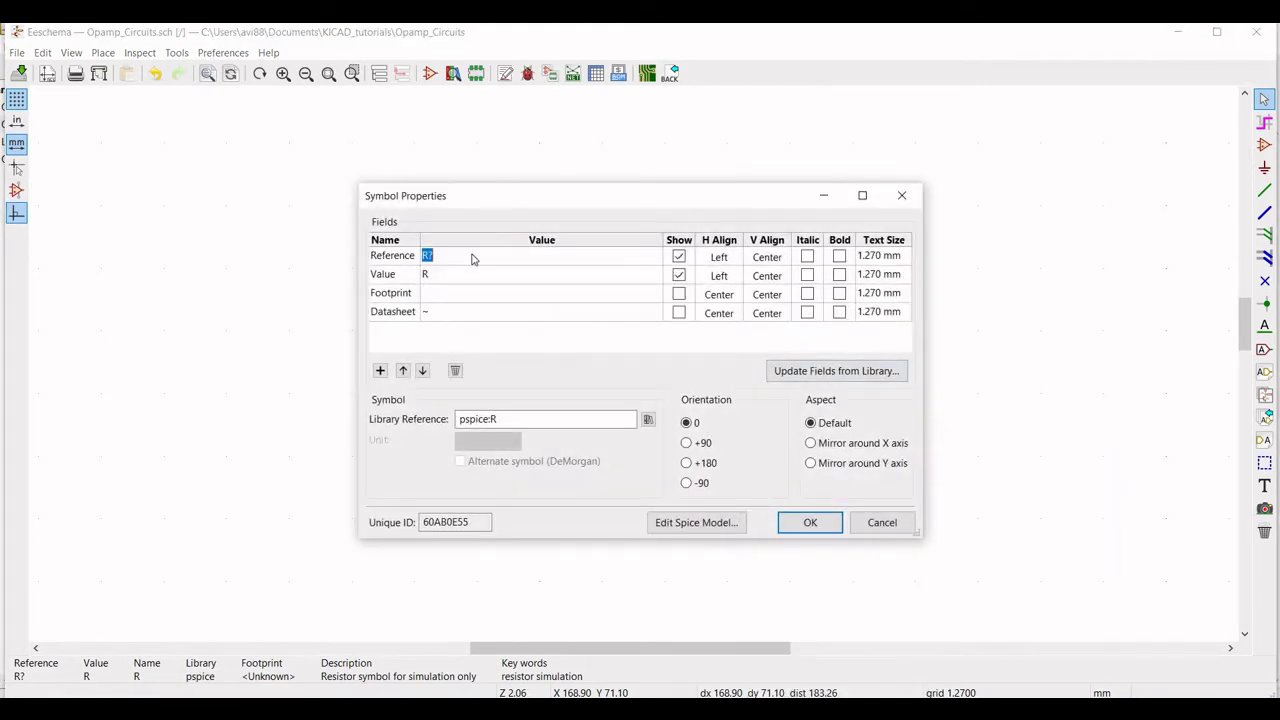
pyautogui.write('2')
pyautogui.click(452, 274)
pyautogui.write('8.2k')
pyautogui.click(822, 524)
# - Set the lower resistor's reference to R3 and value to 150
pyautogui.rightClick(745, 472)
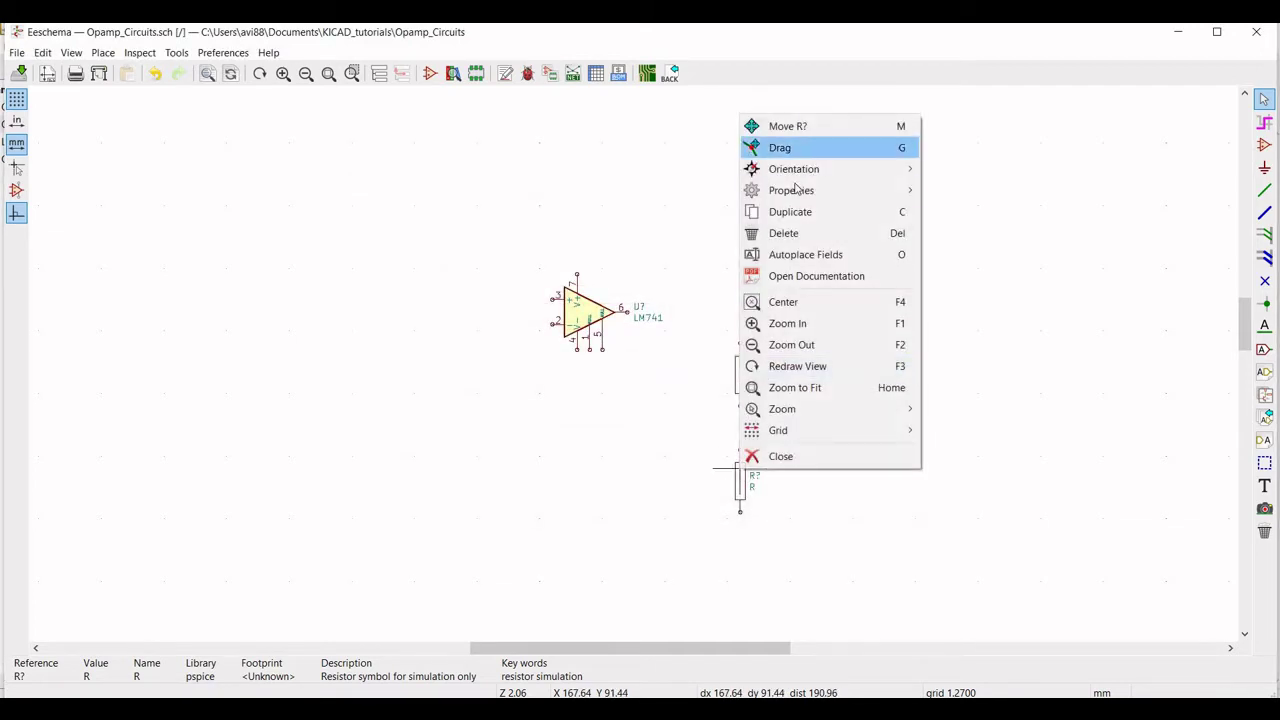
pyautogui.moveTo(880, 192)
pyautogui.click(975, 191)
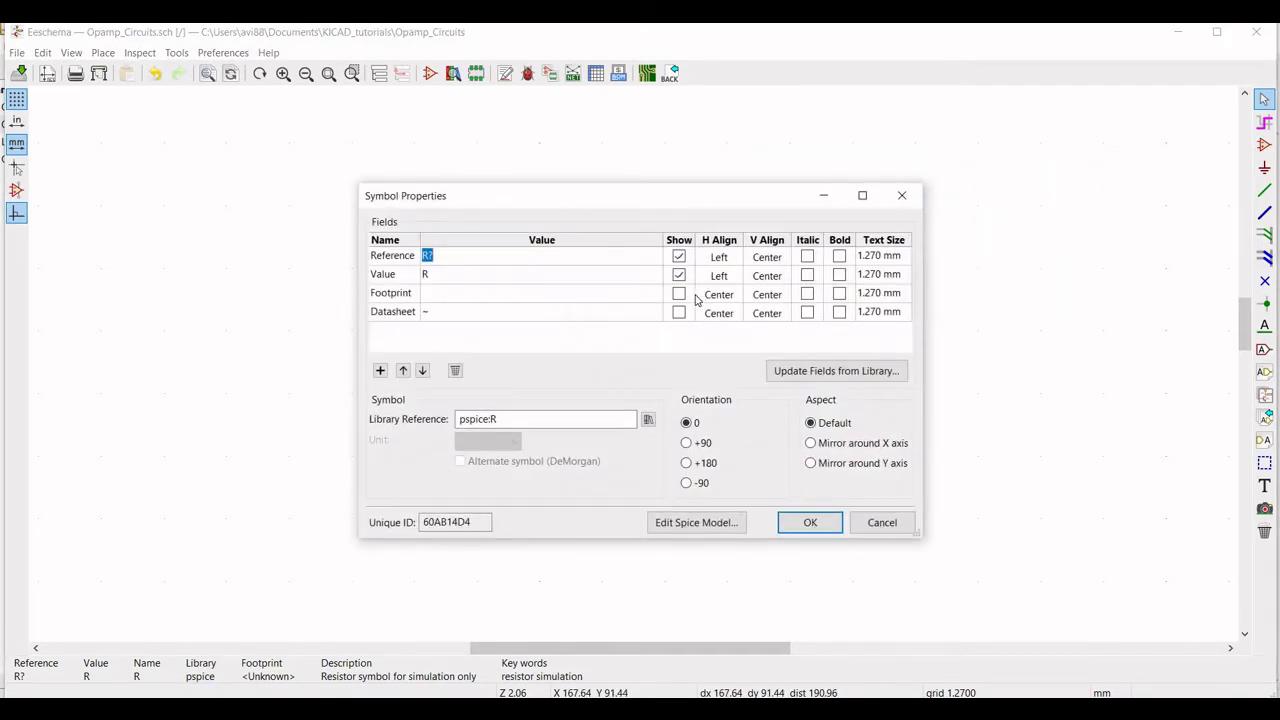
pyautogui.write('R3')
pyautogui.write('150')
pyautogui.click(810, 524)
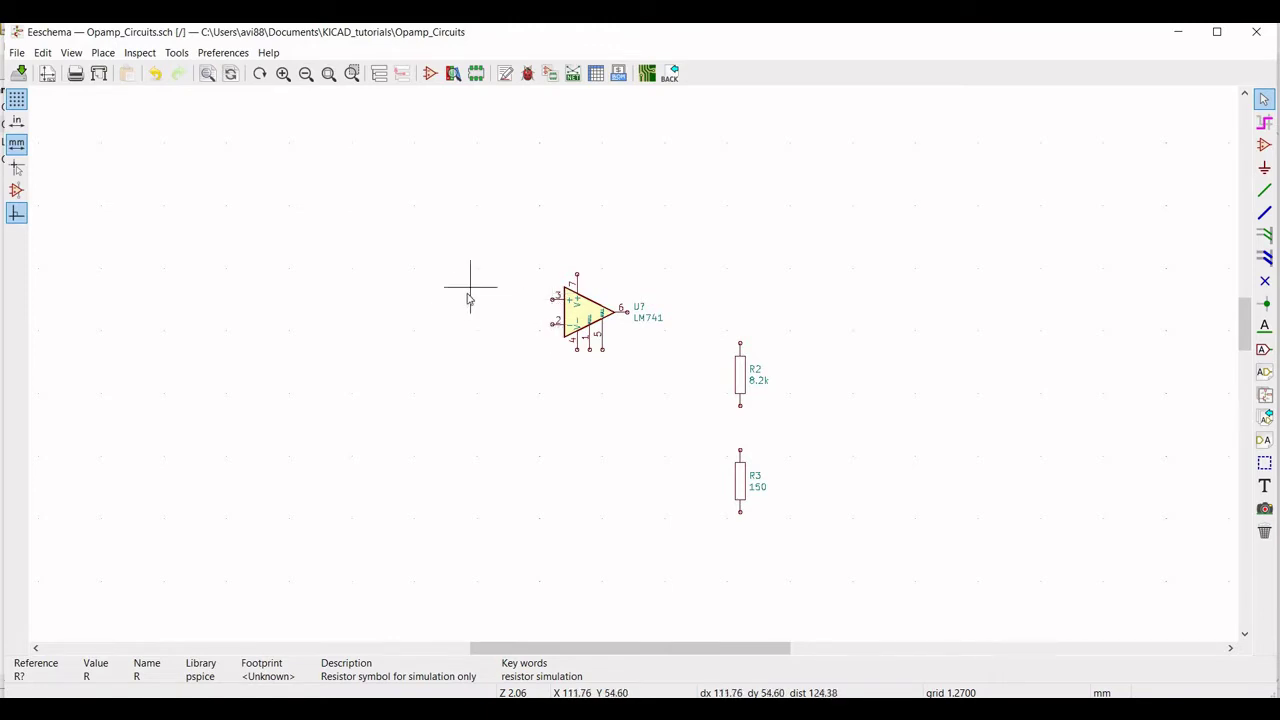
pyautogui.click(1264, 349)
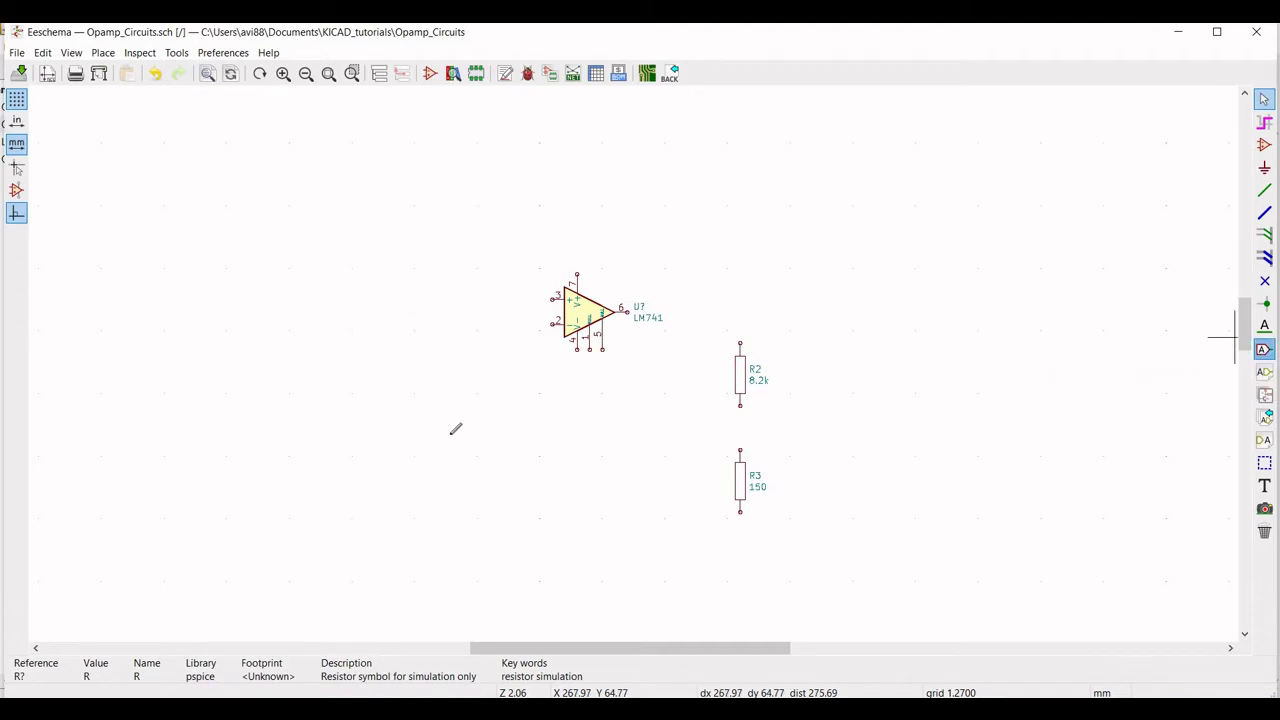
# - Place the Vninv global label left of the op-amp
pyautogui.click(463, 298)
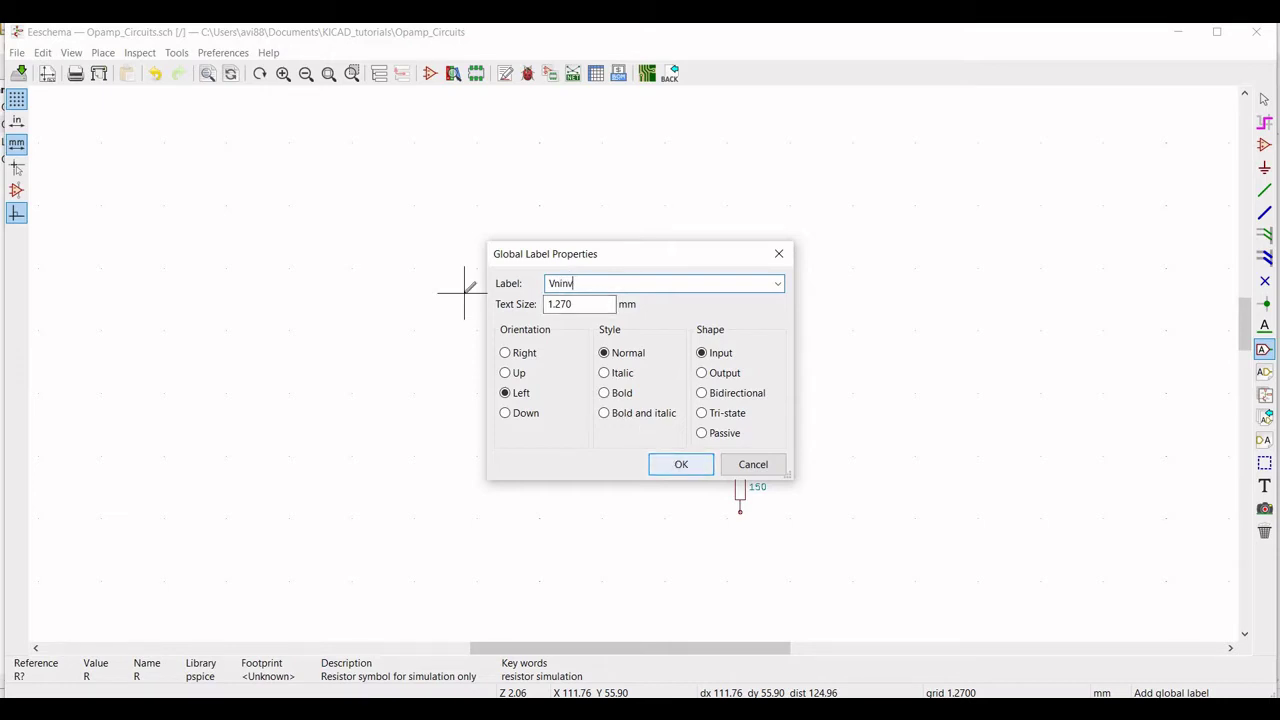
pyautogui.press('Return')
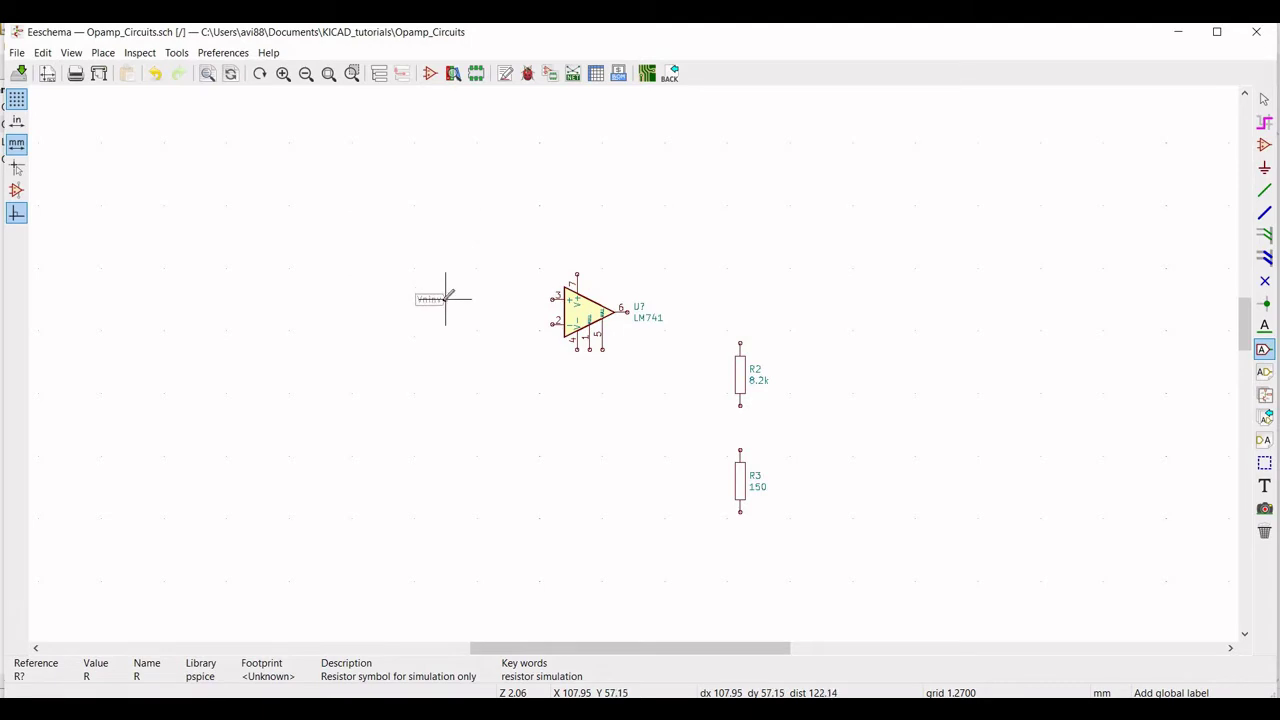
pyautogui.click(445, 298)
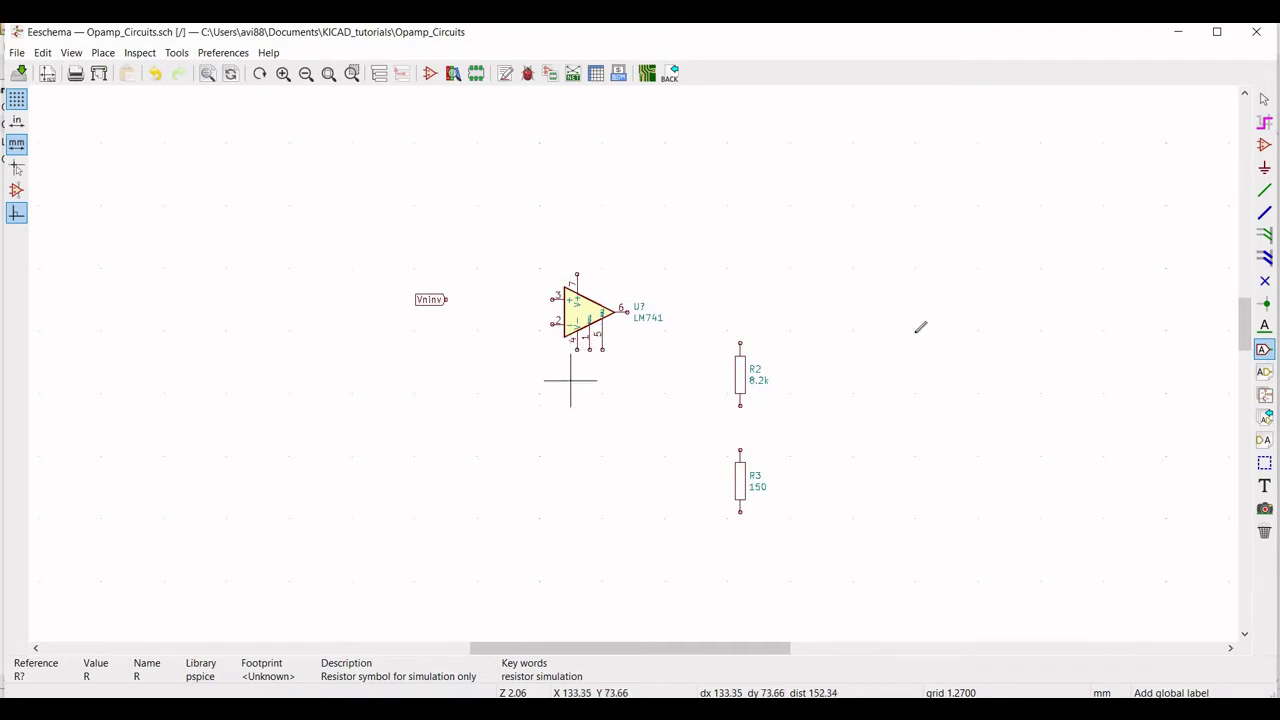
# - Add a VCC global label above the op-amp and a VEE label below it
pyautogui.click(577, 192)
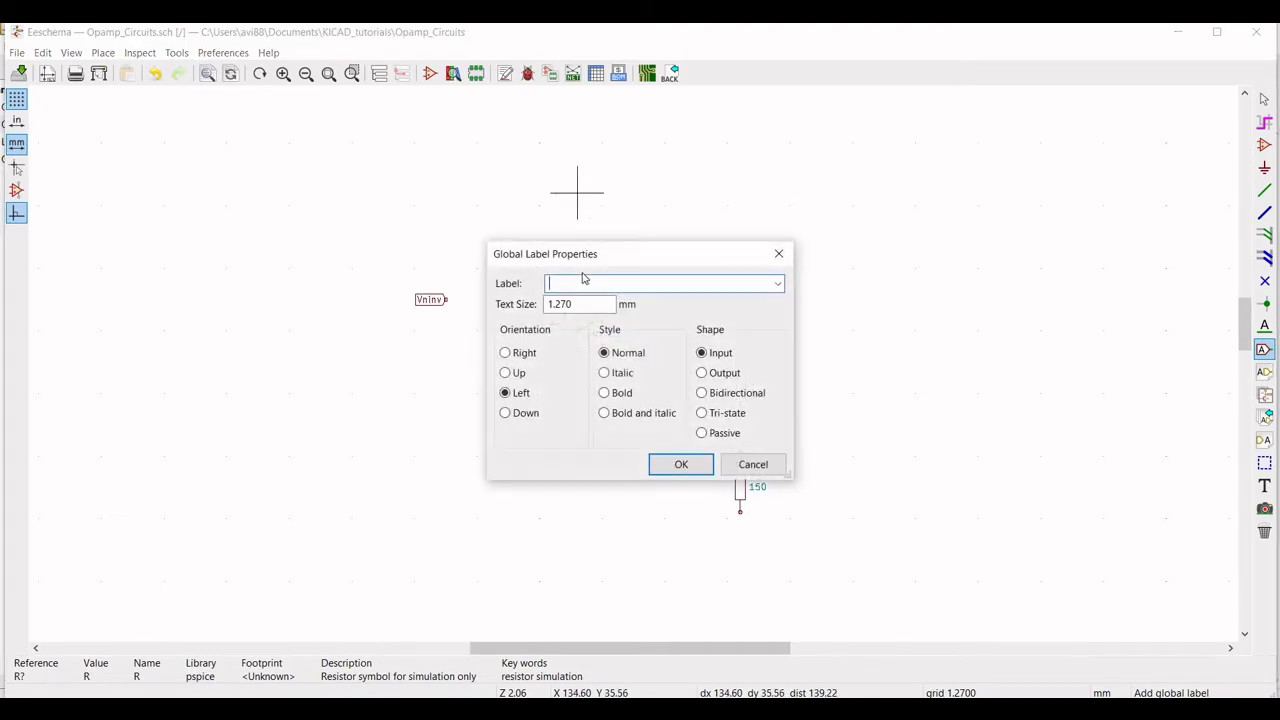
pyautogui.write('VCC')
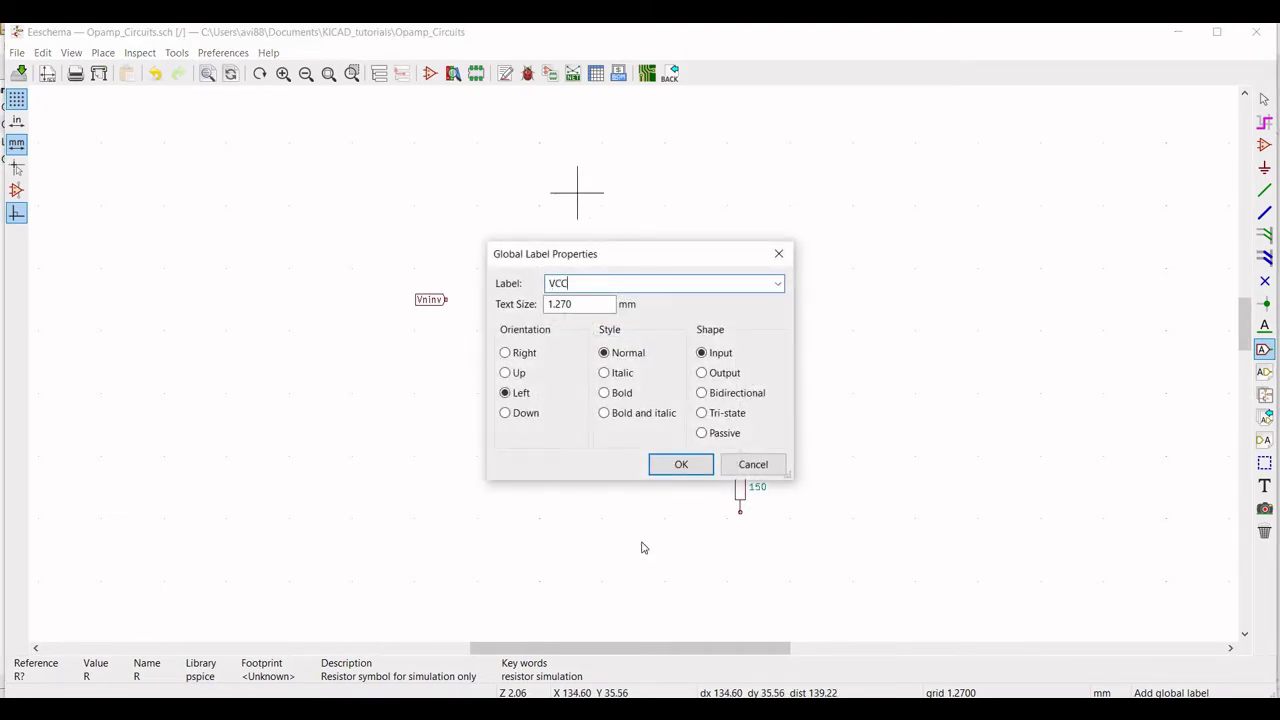
pyautogui.click(681, 464)
pyautogui.click(577, 206)
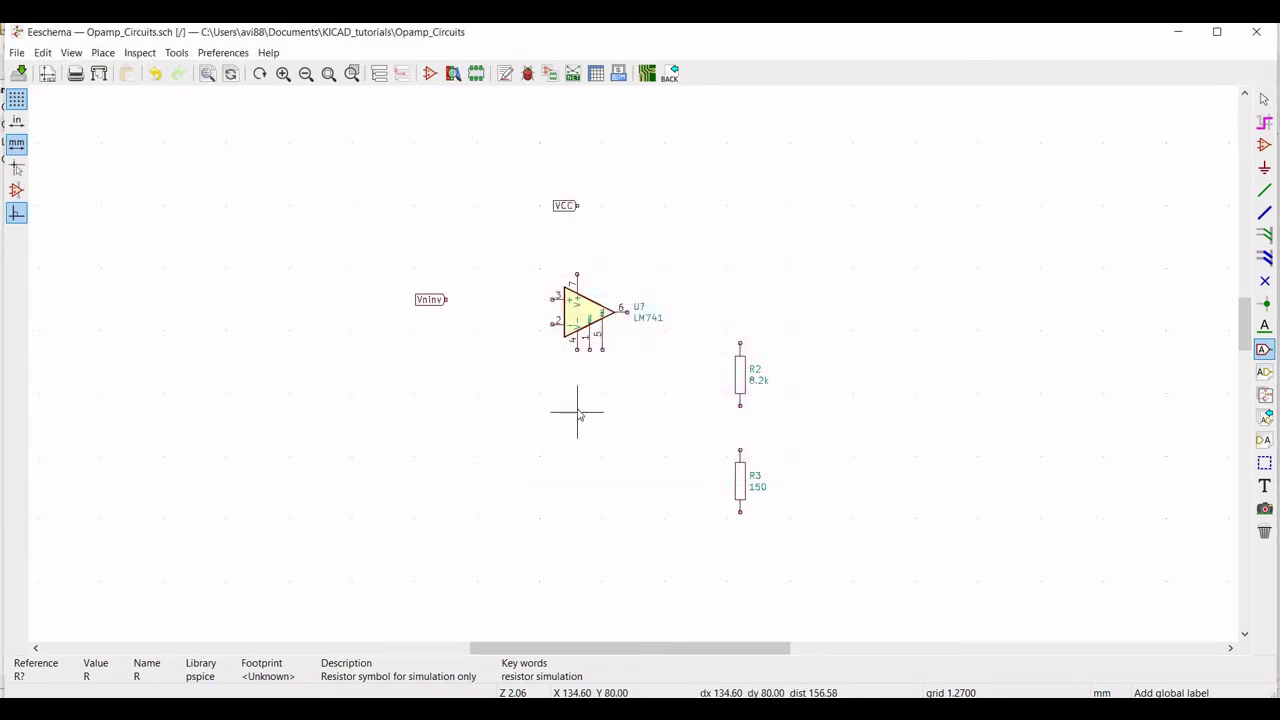
pyautogui.click(577, 410)
pyautogui.write('VEE')
pyautogui.press('Return')
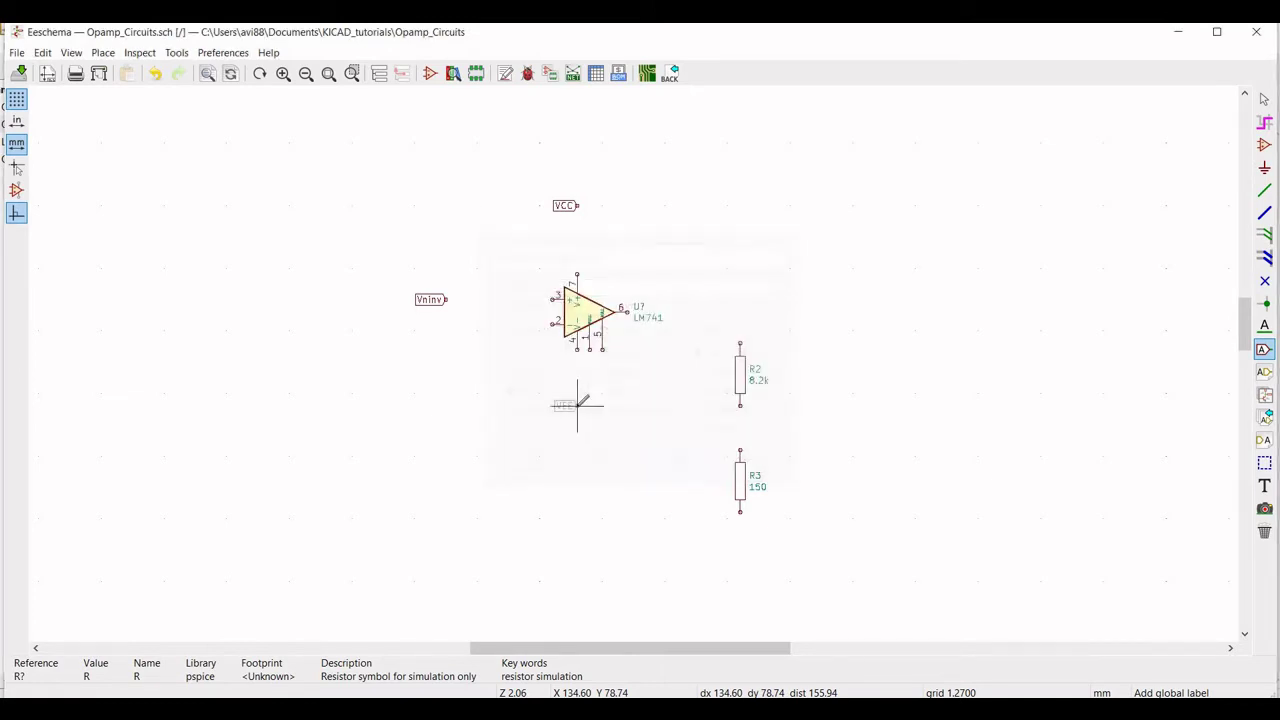
pyautogui.click(577, 405)
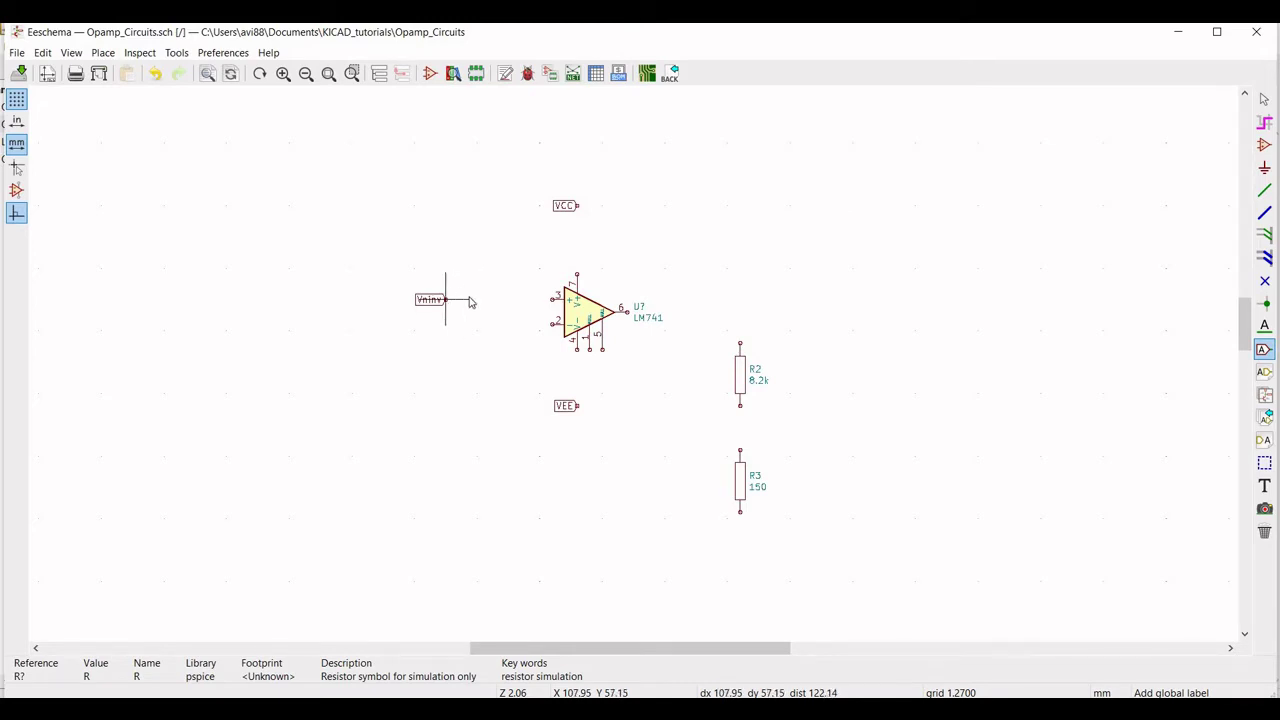
pyautogui.click(447, 299)
pyautogui.click(780, 255)
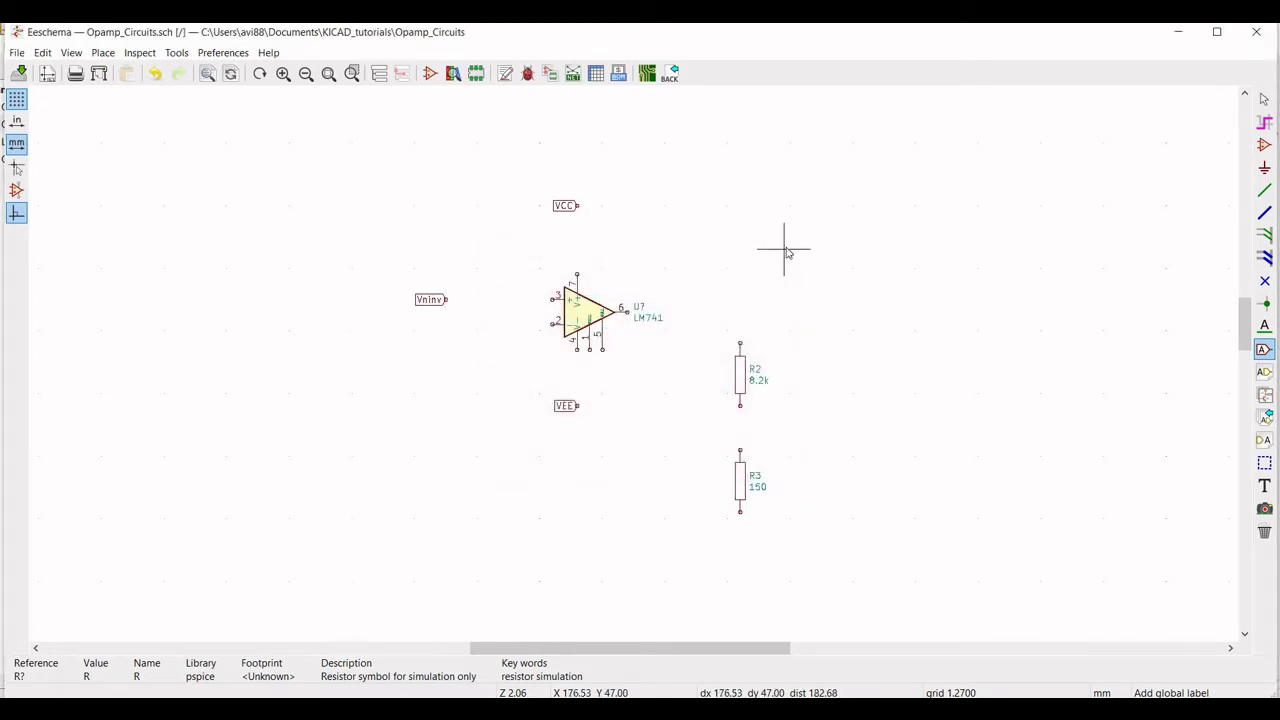
pyautogui.press('Escape')
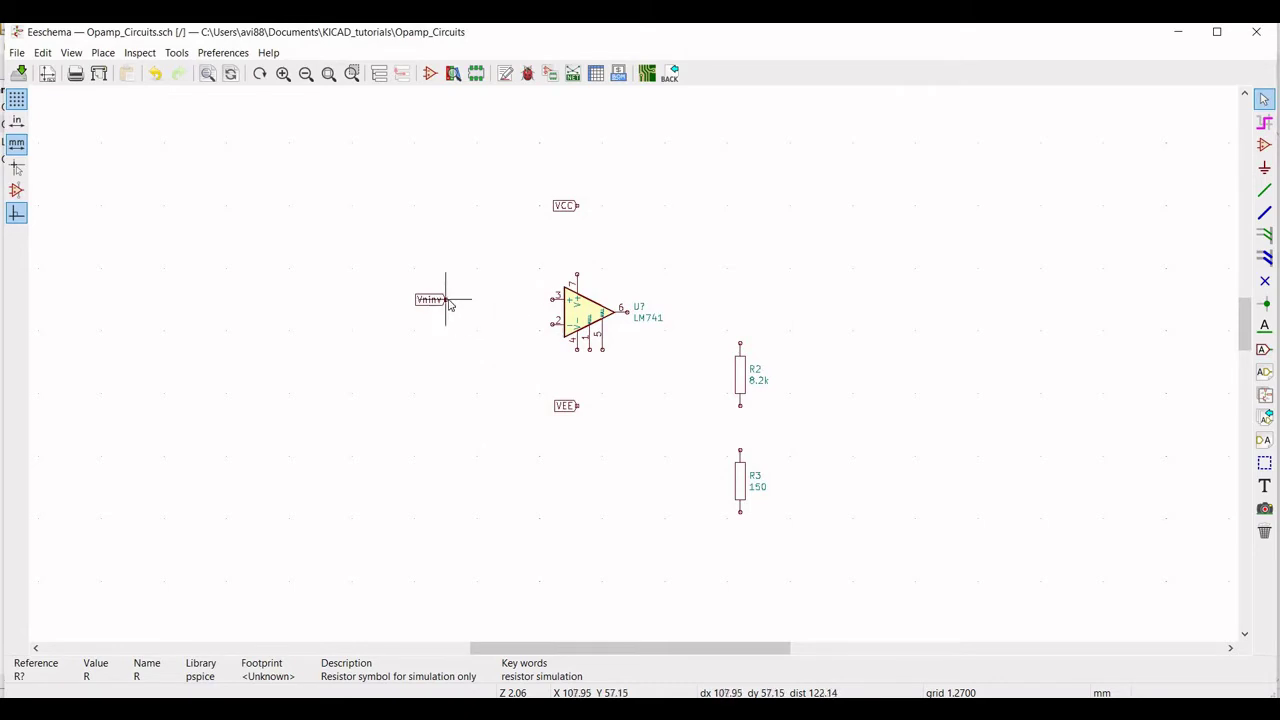
# - Wire Vninv to pin 3, VCC to pin 7, and pin 4 to VEE
pyautogui.click(1264, 190)
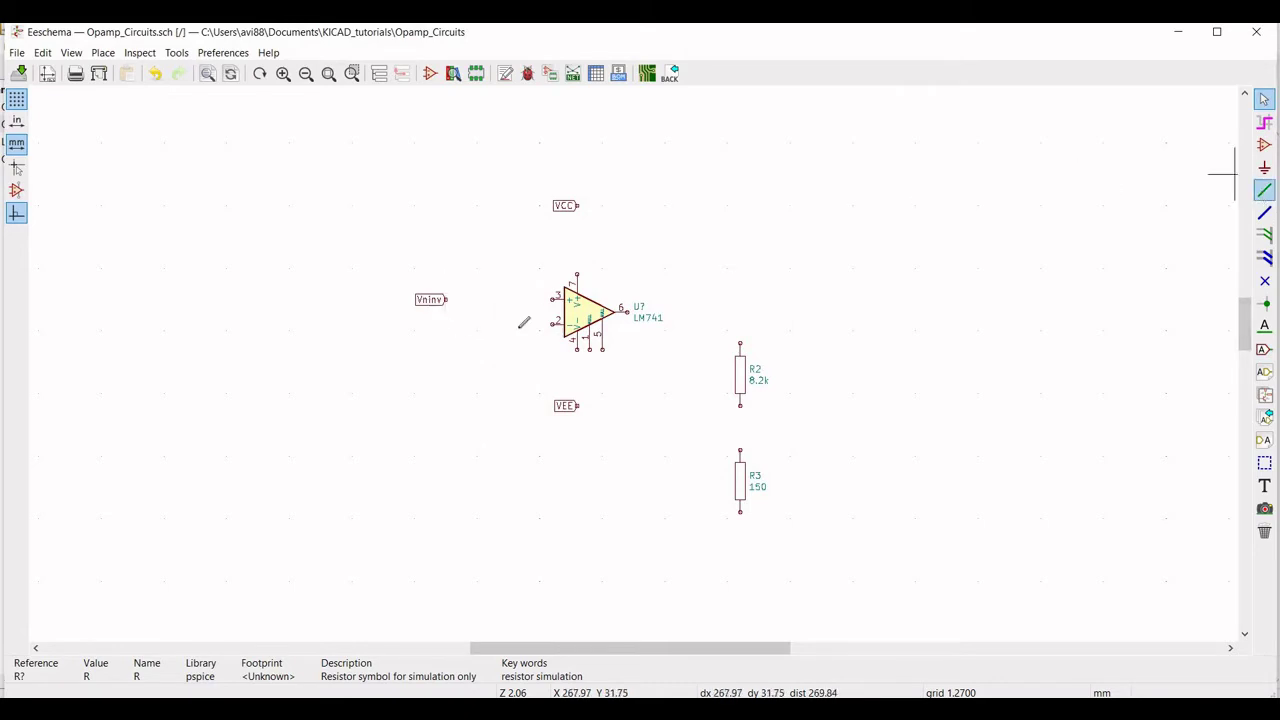
pyautogui.click(447, 299)
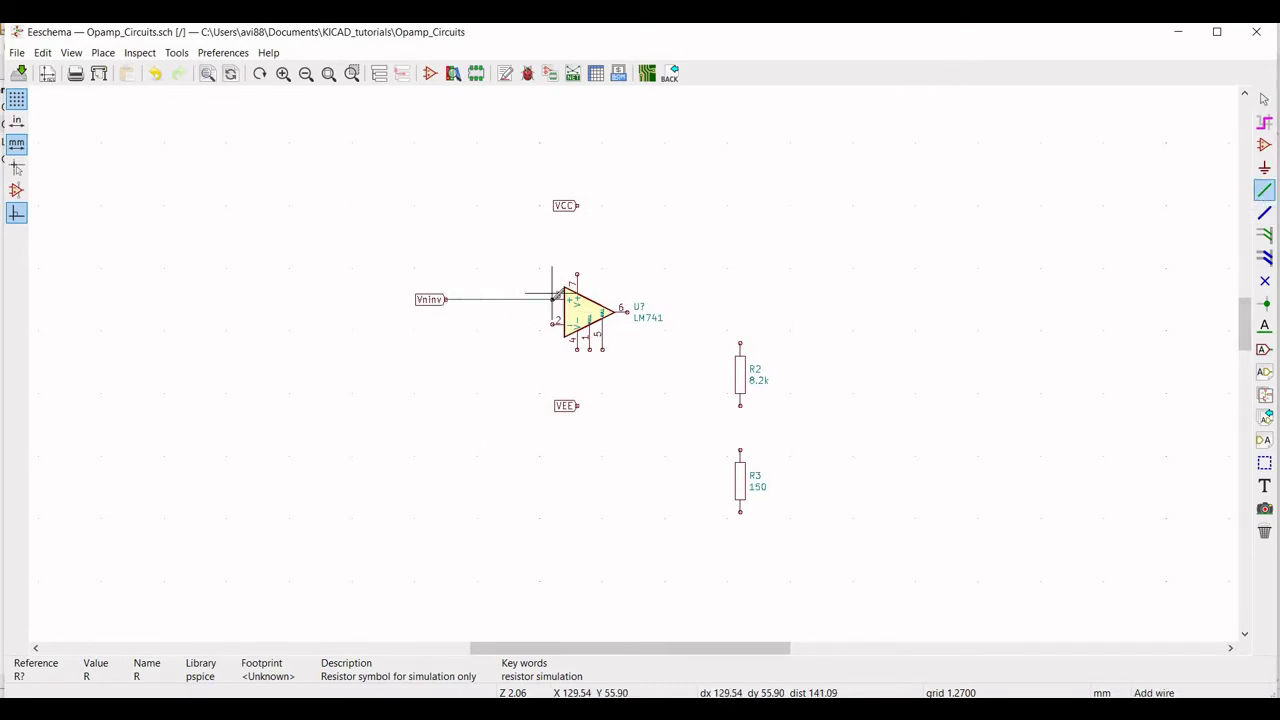
pyautogui.click(556, 299)
pyautogui.click(578, 205)
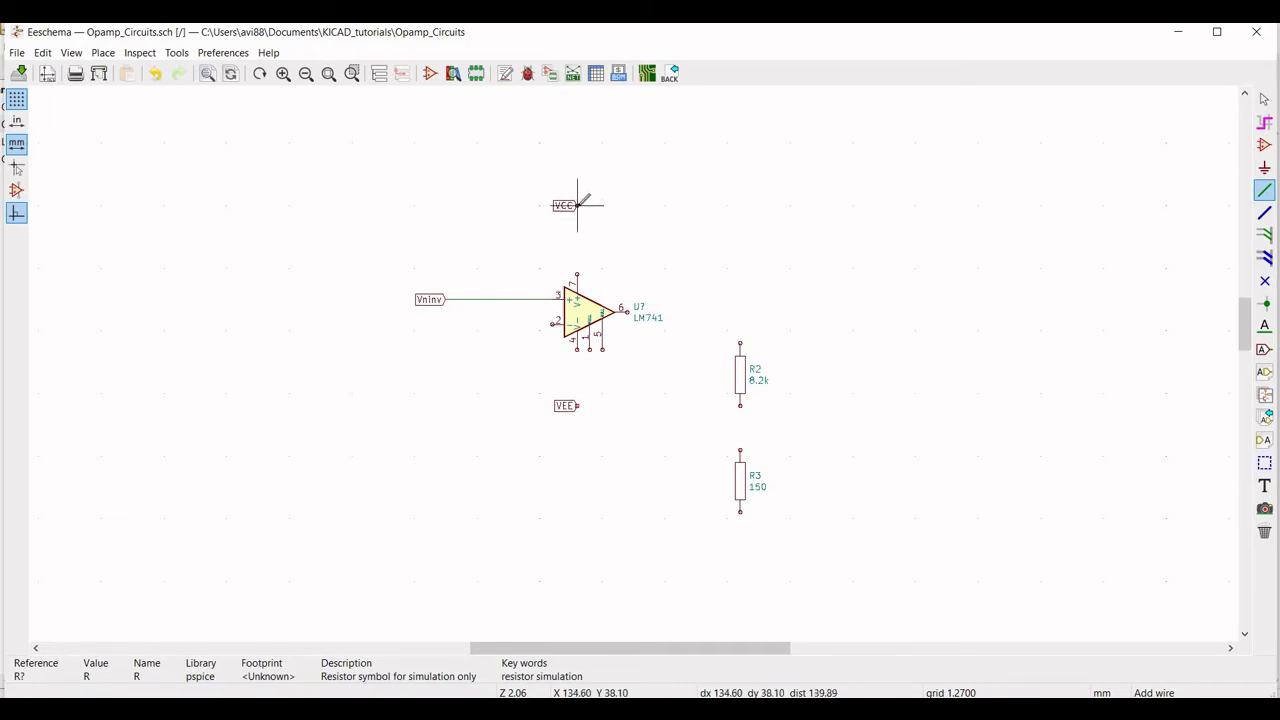
pyautogui.click(577, 272)
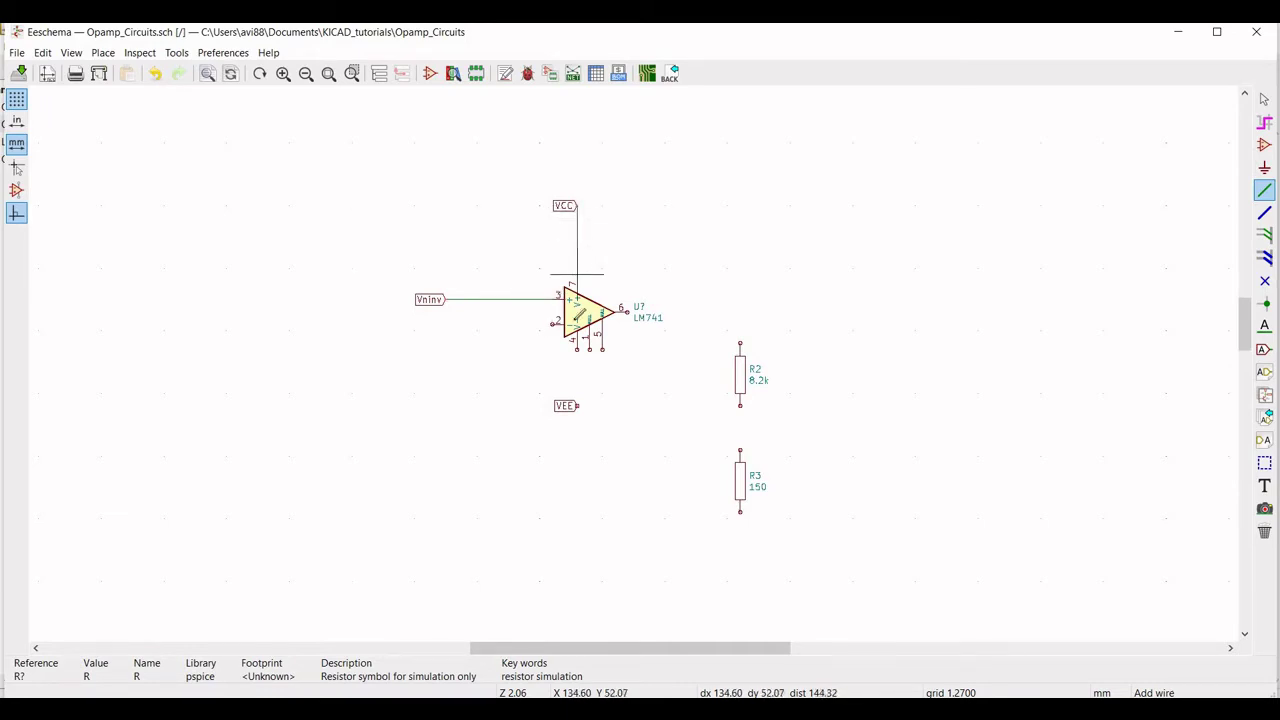
pyautogui.click(579, 377)
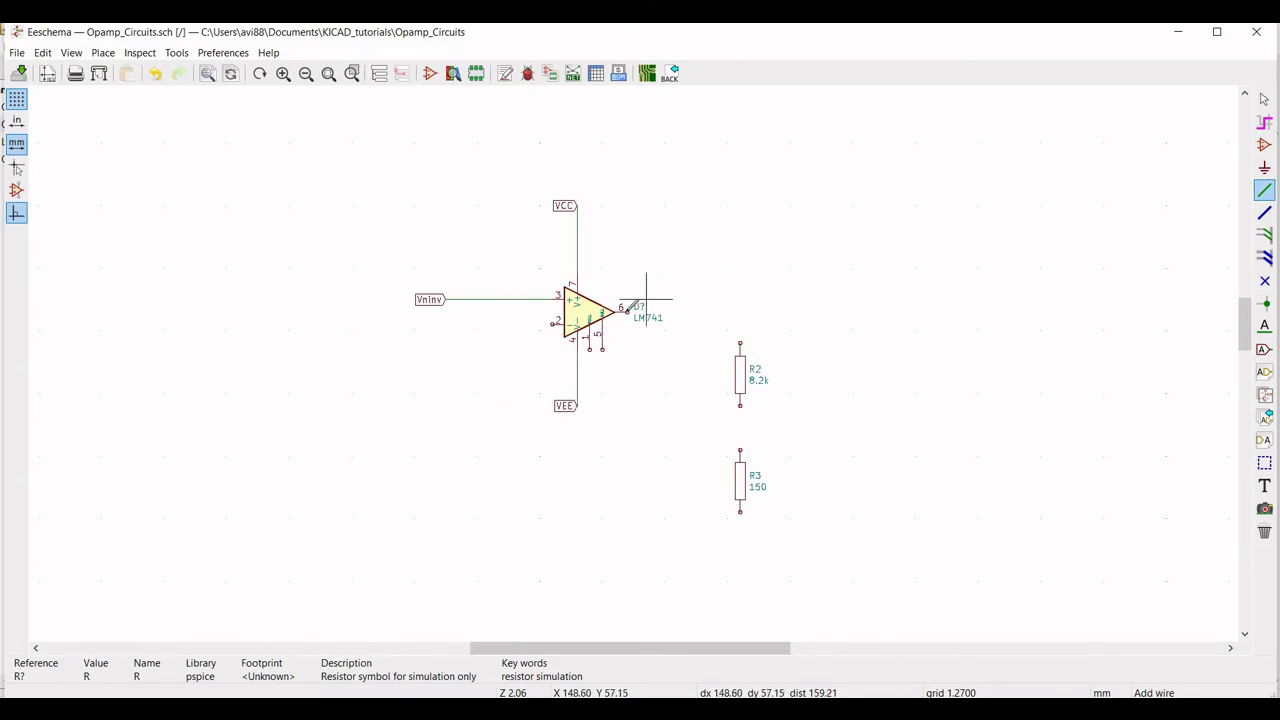
# - Wire output pin 6 to R2, R2 to R3, and feed pin 2 back to the R2–R3 node
pyautogui.click(628, 311)
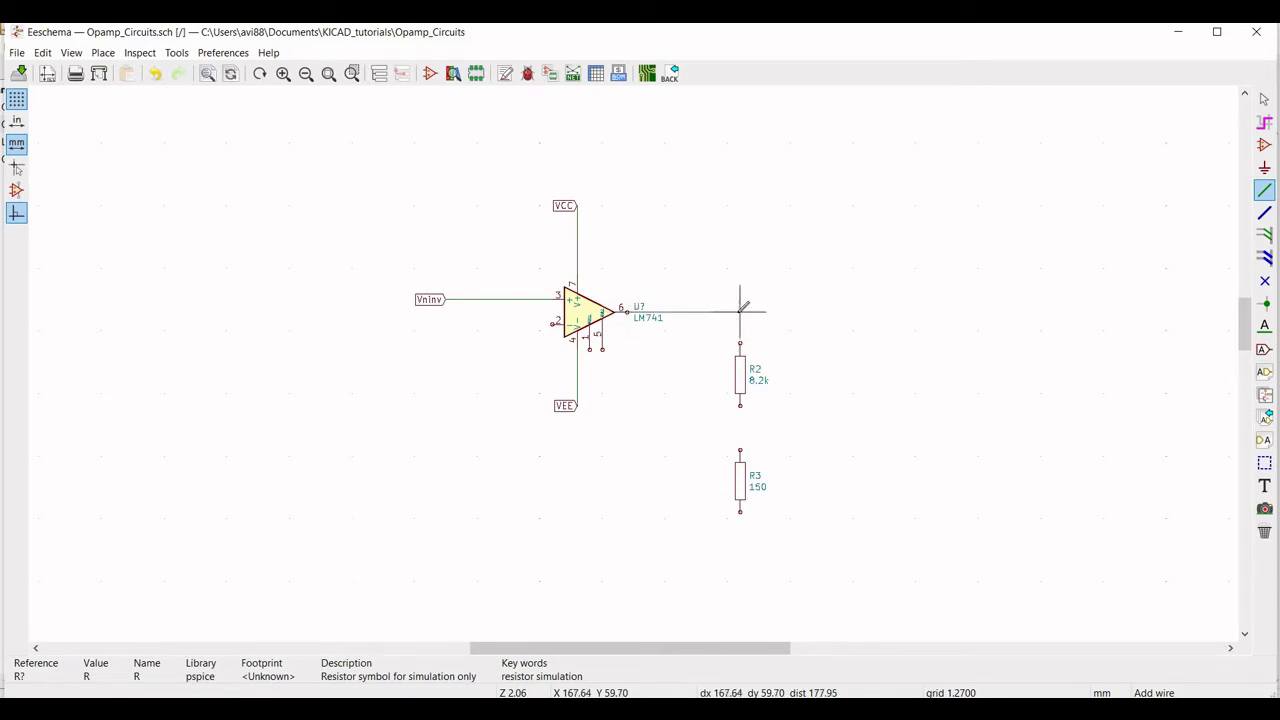
pyautogui.click(740, 342)
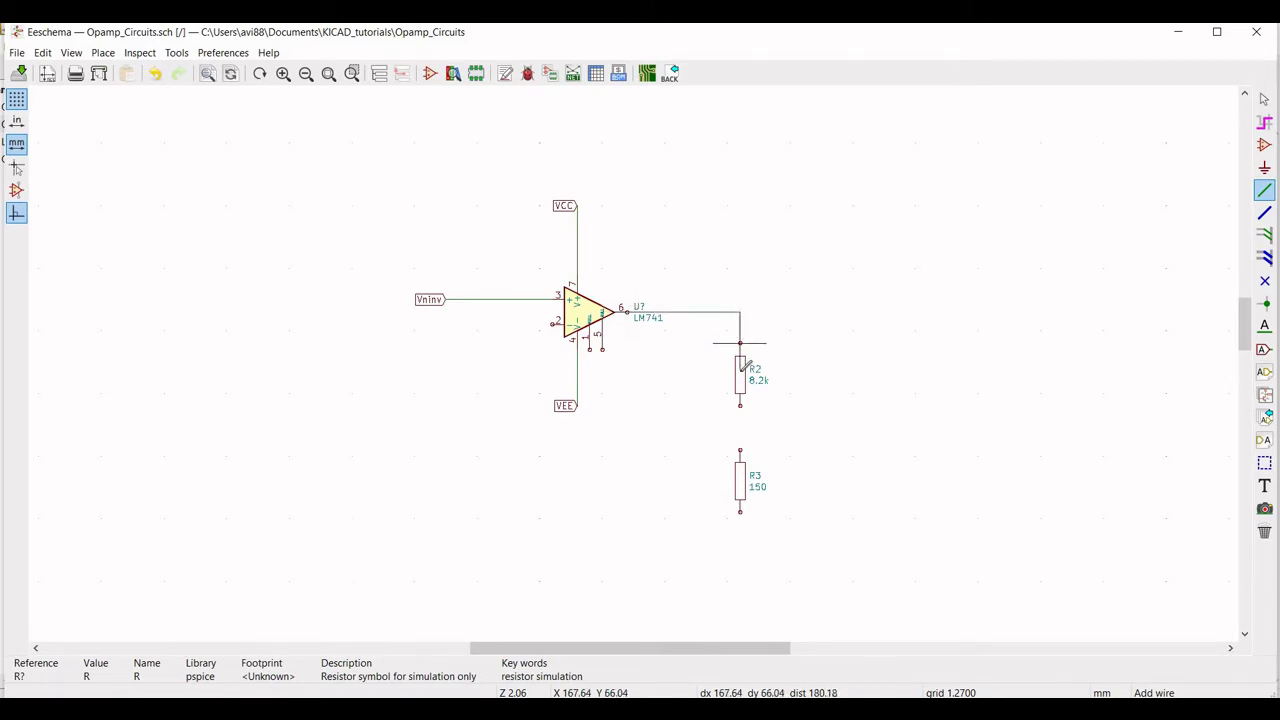
pyautogui.click(740, 405)
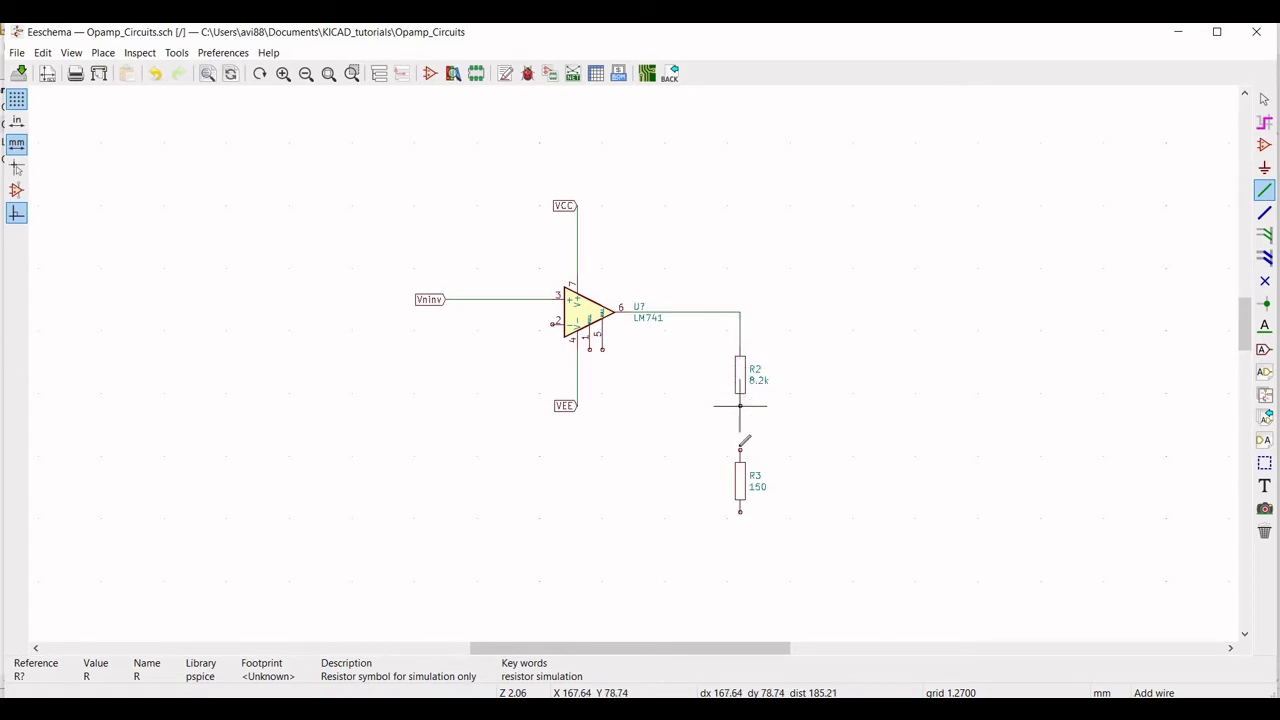
pyautogui.click(740, 450)
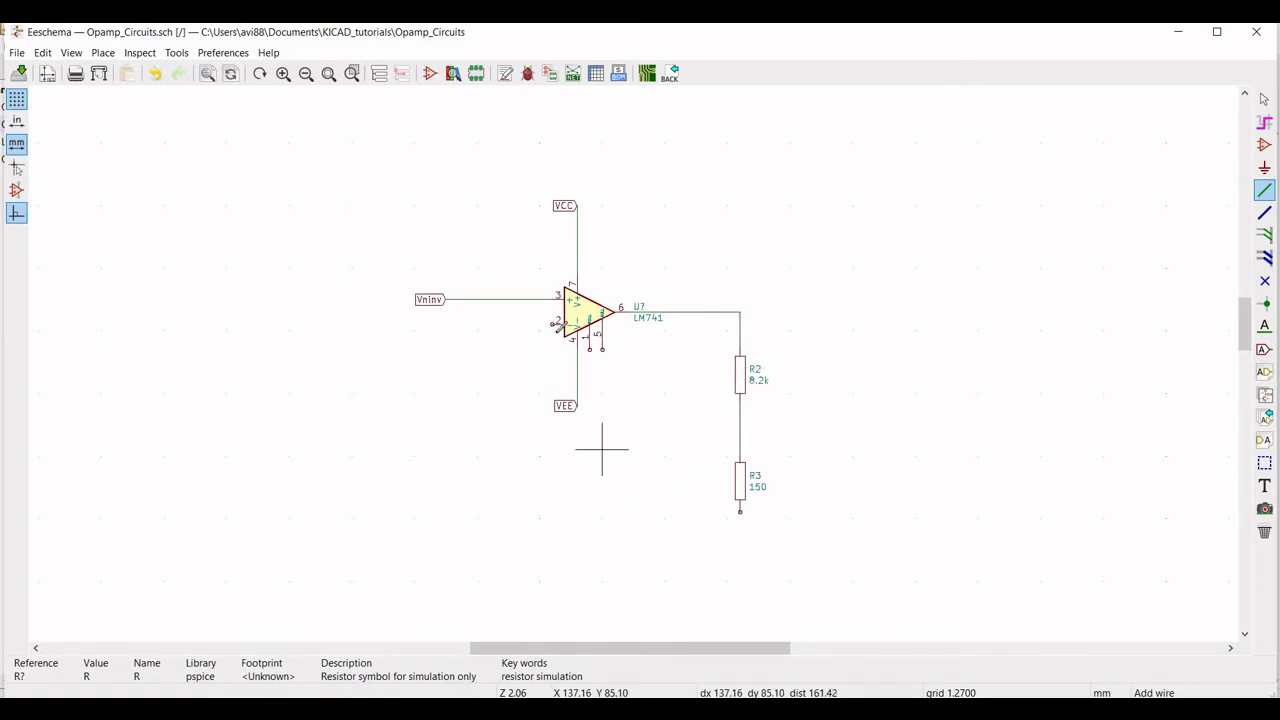
pyautogui.click(520, 323)
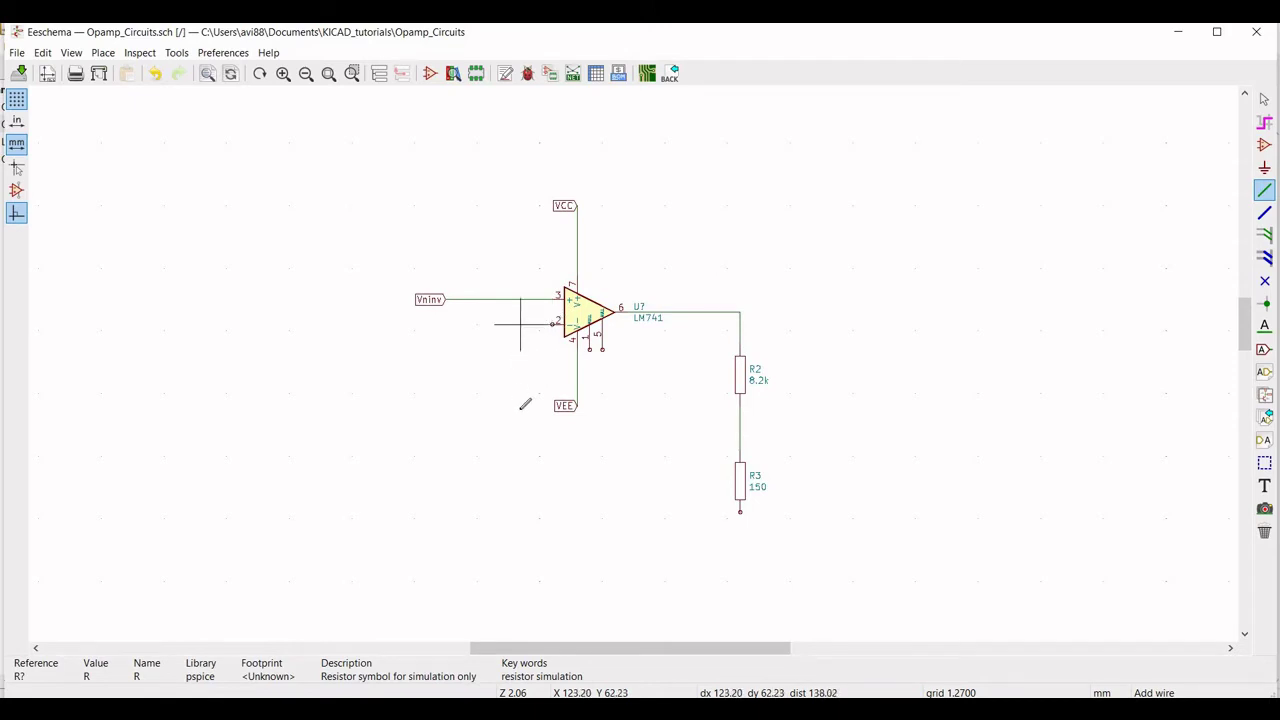
pyautogui.click(520, 430)
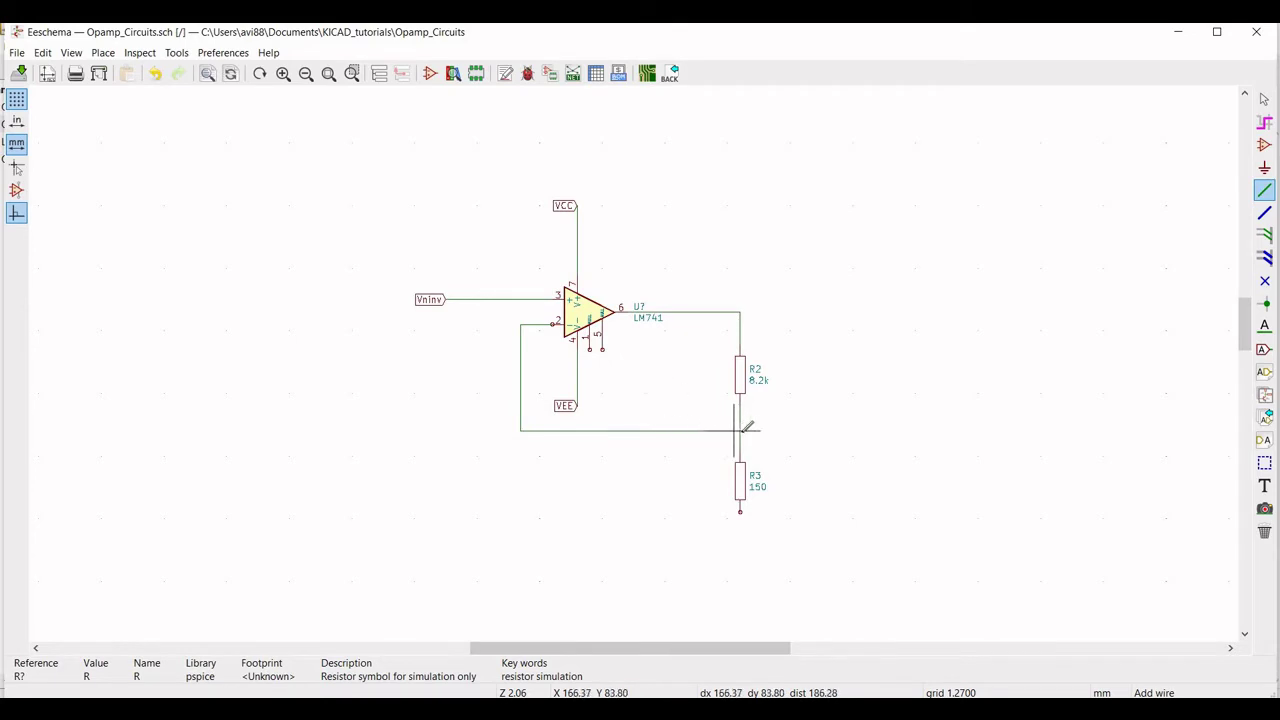
pyautogui.click(740, 430)
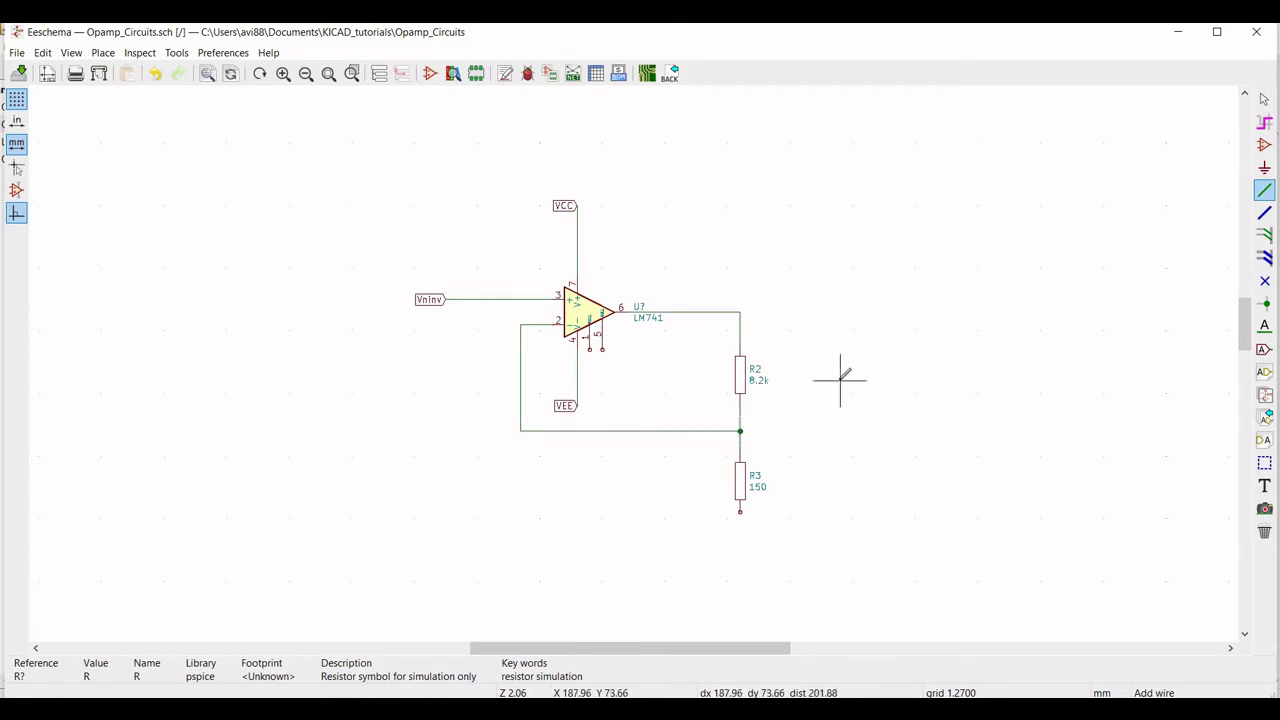
pyautogui.press('Escape')
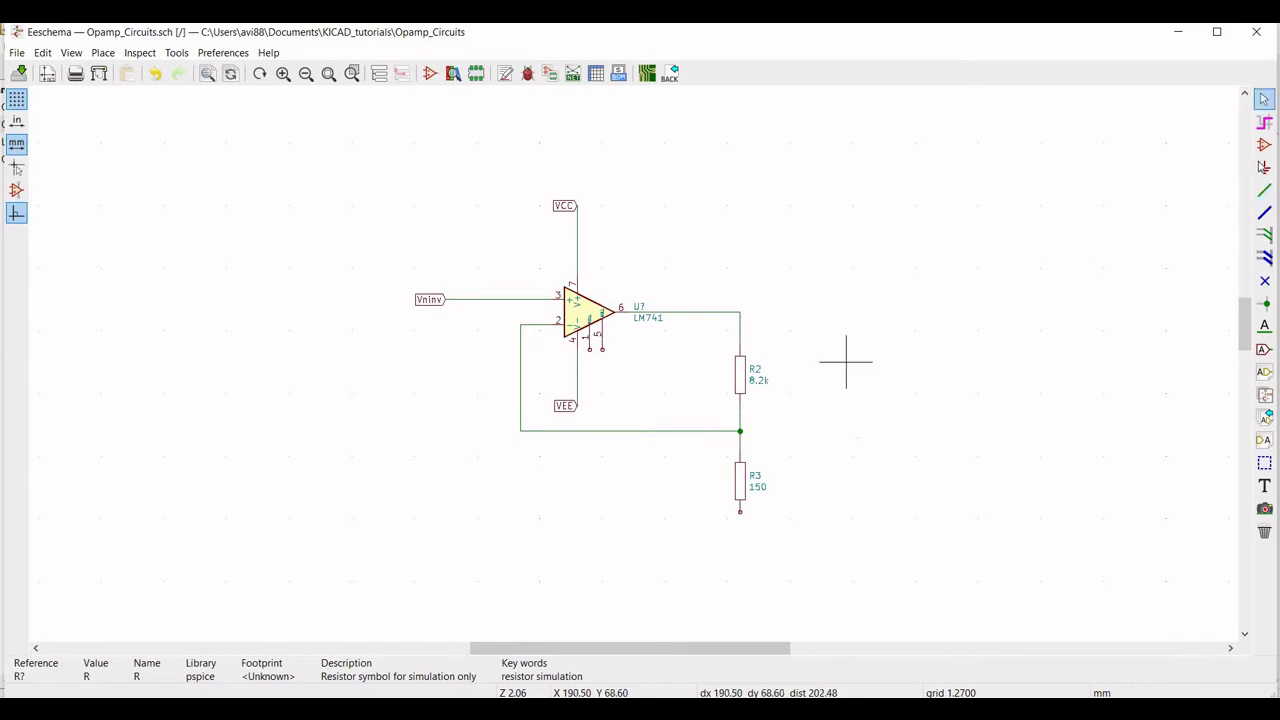
# - Place a GND power symbol below R3 to ground its lower end
pyautogui.click(1264, 168)
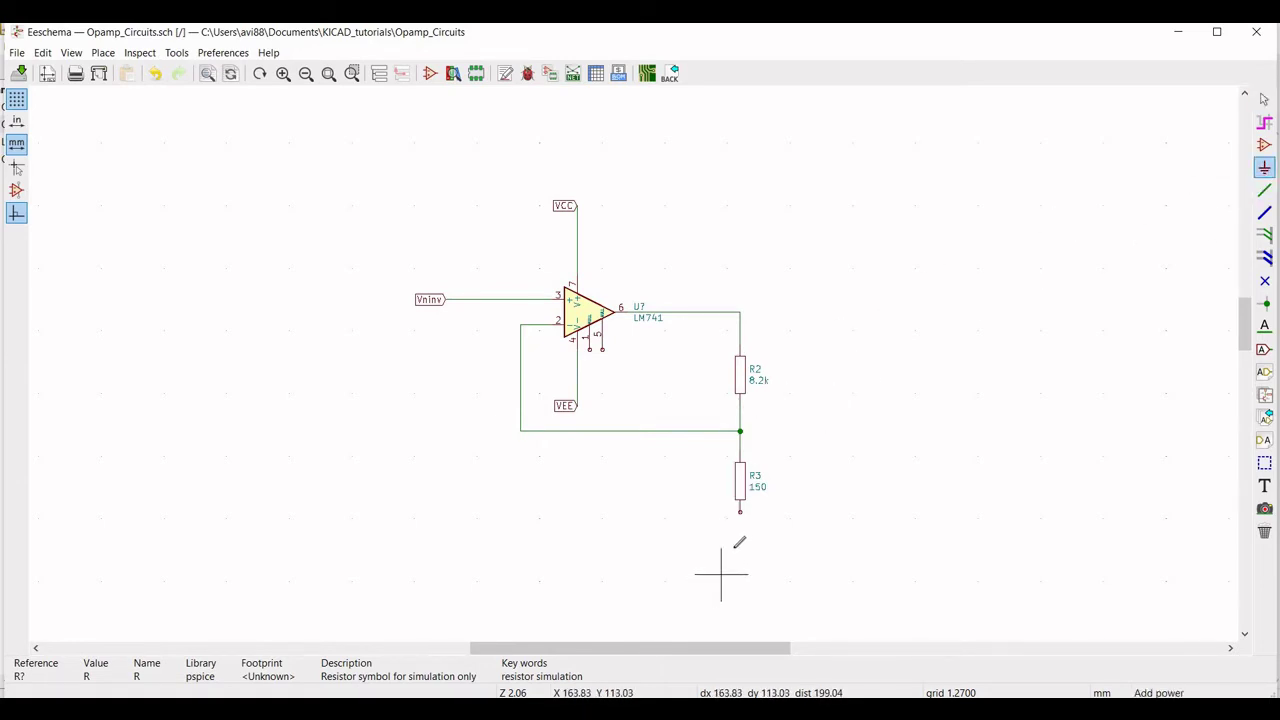
pyautogui.click(765, 541)
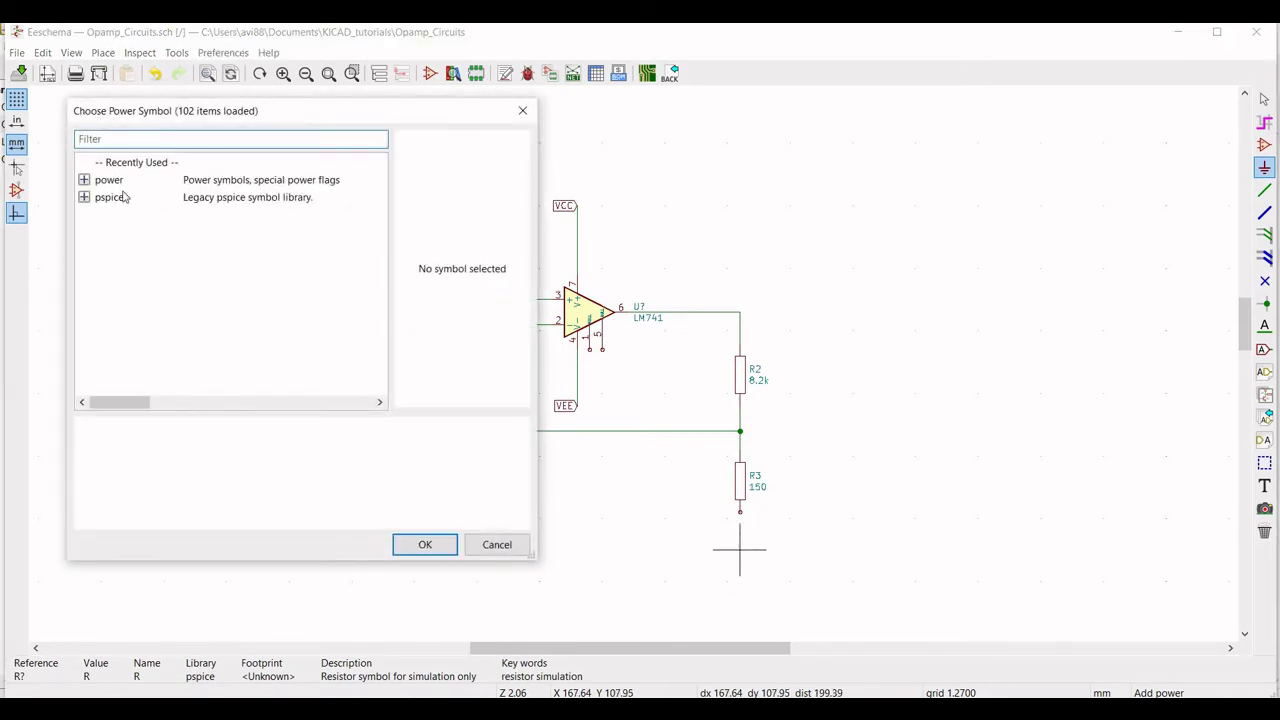
pyautogui.click(84, 180)
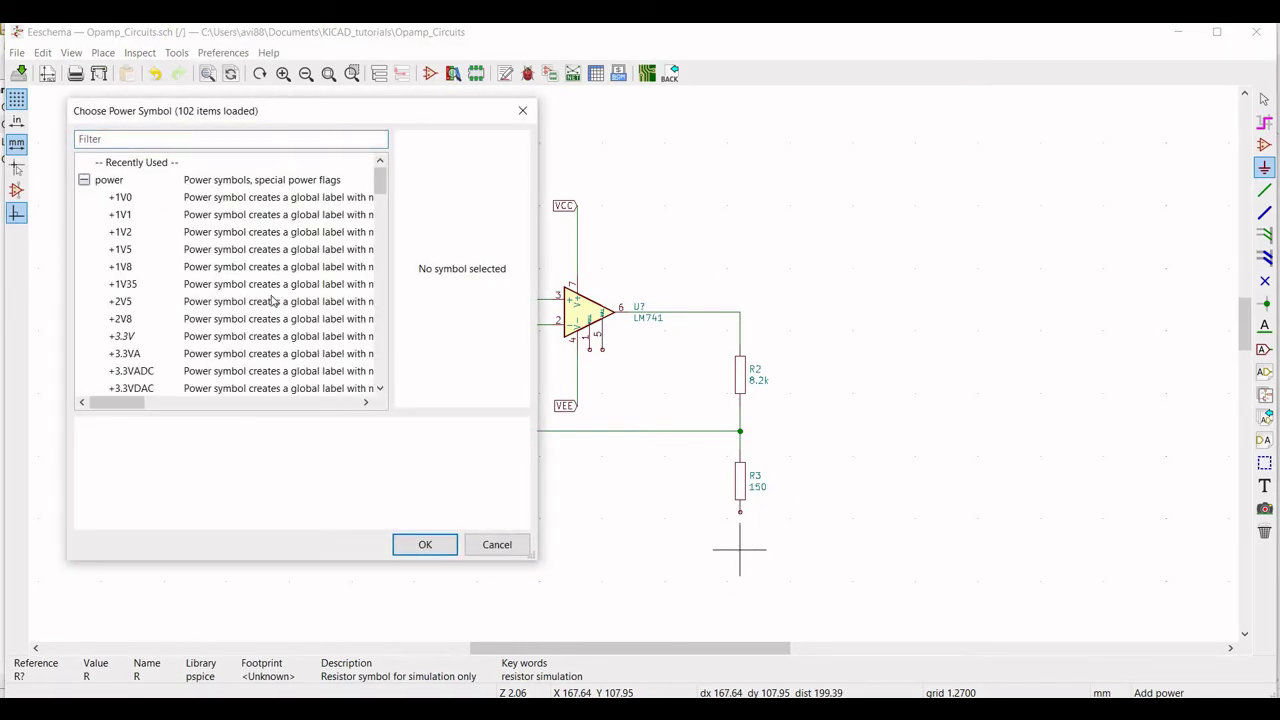
pyautogui.scroll(-15, 272, 300)
pyautogui.scroll(-3, 272, 300)
pyautogui.click(123, 267)
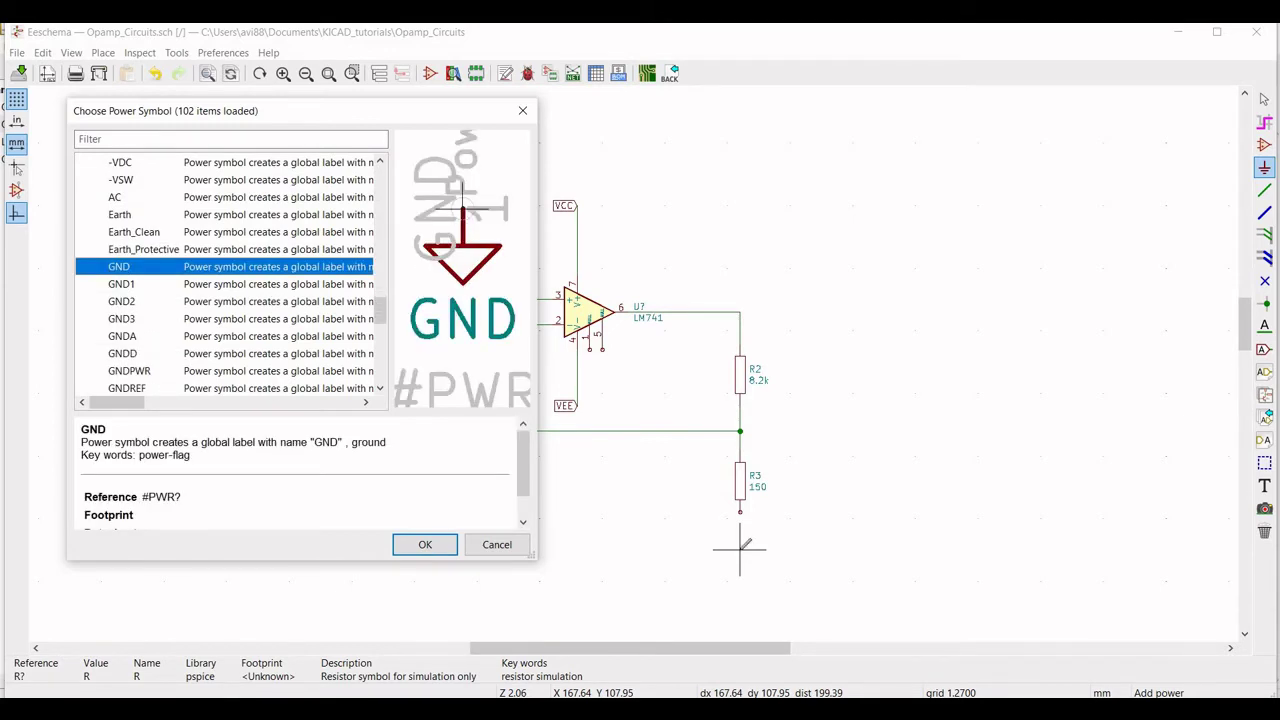
pyautogui.press('Return')
pyautogui.click(740, 550)
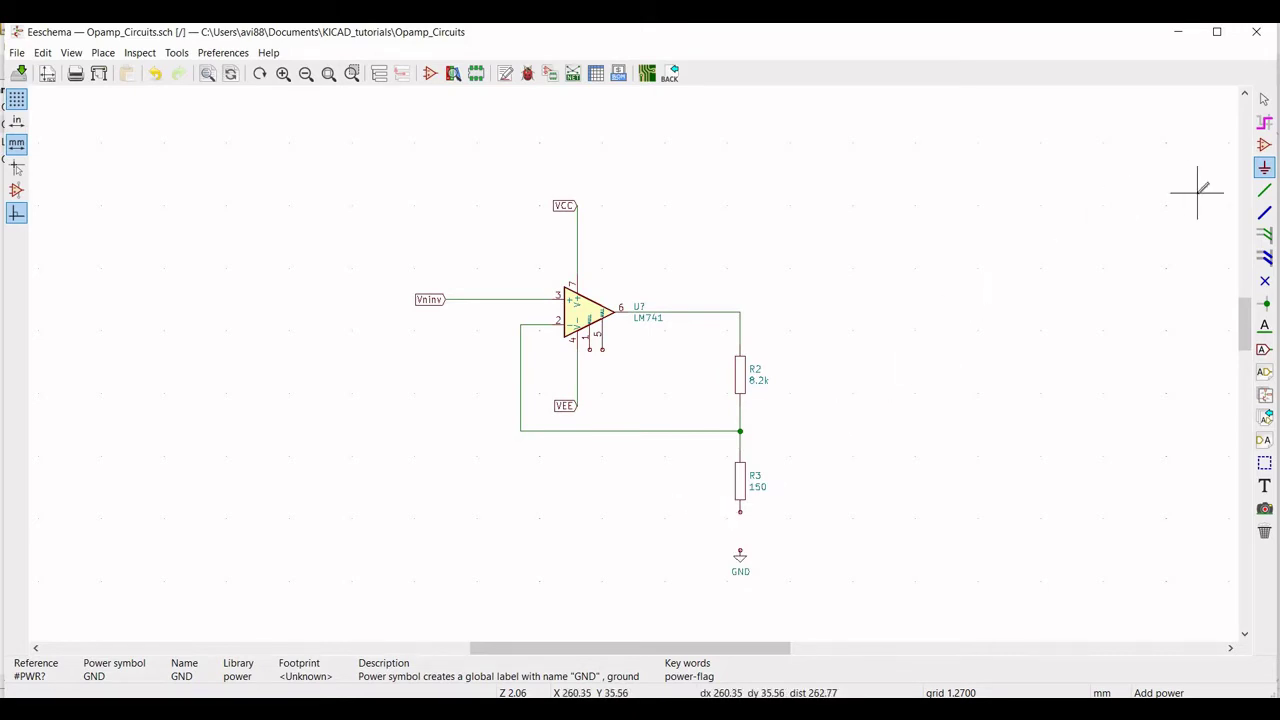
pyautogui.click(1264, 189)
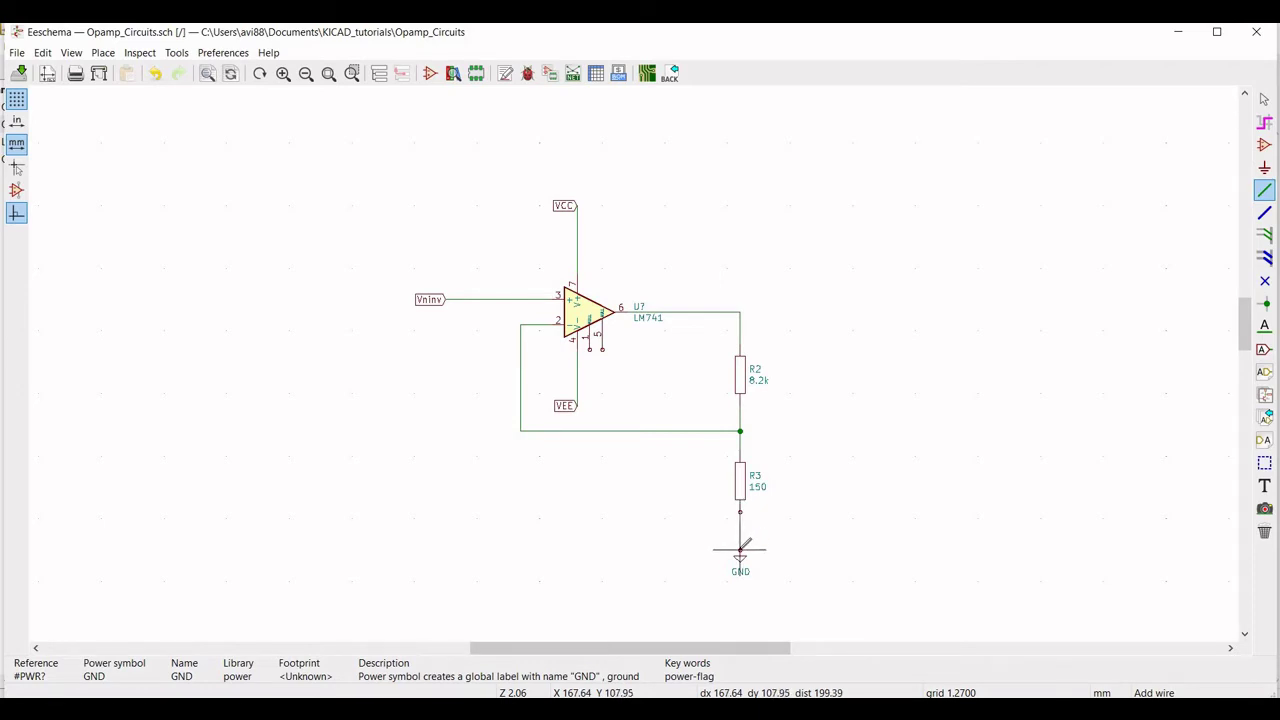
pyautogui.press('Escape')
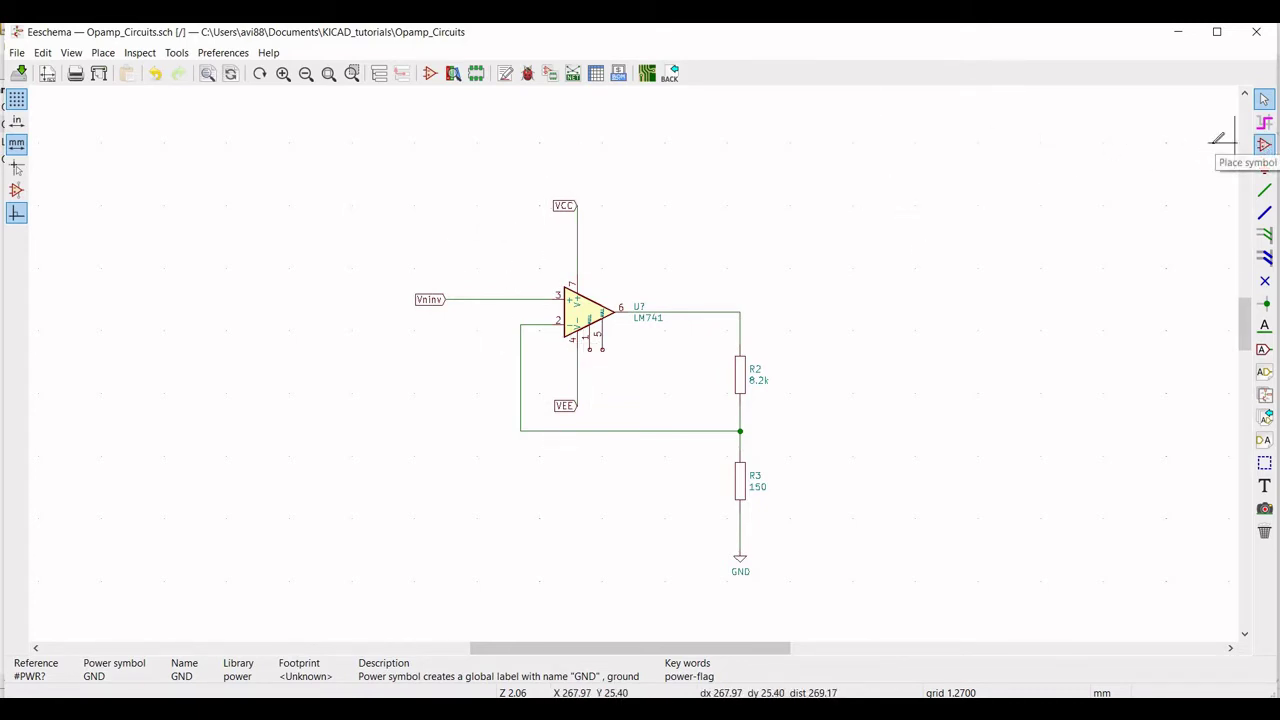
# - Place three pspice VSOURCE voltage sources in a row above-right of the amplifier
pyautogui.click(1263, 146)
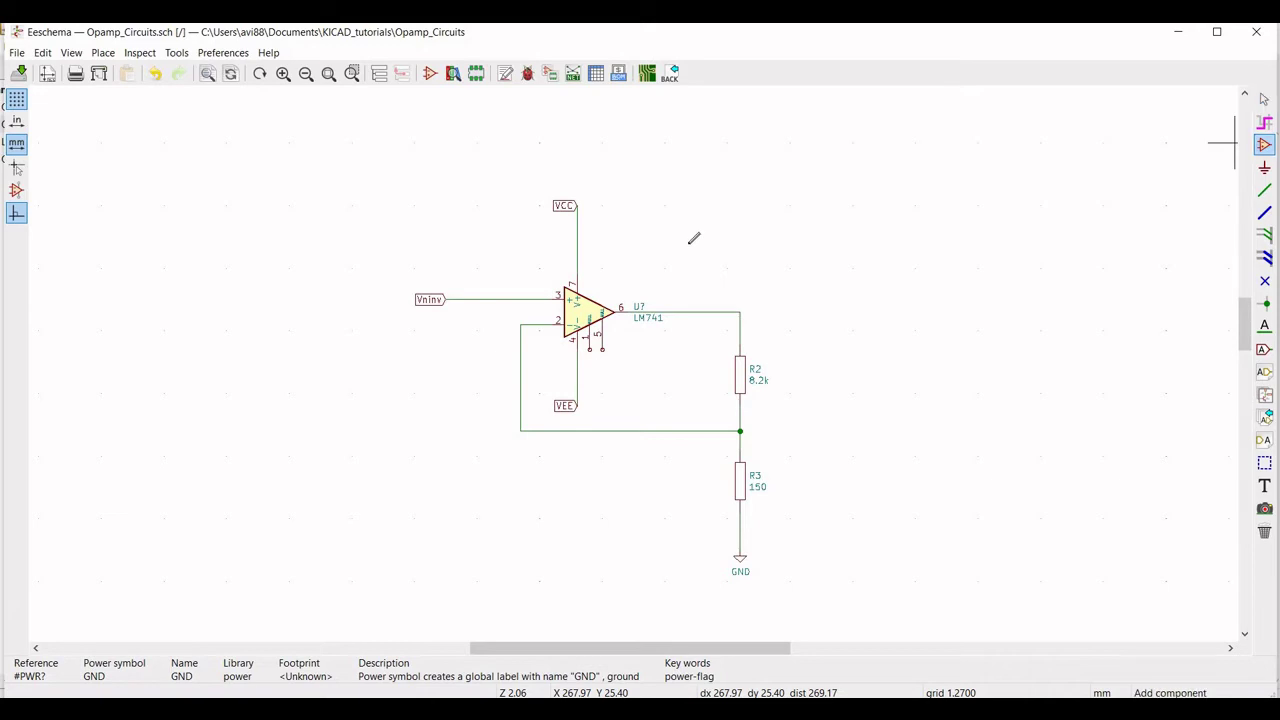
pyautogui.click(852, 172)
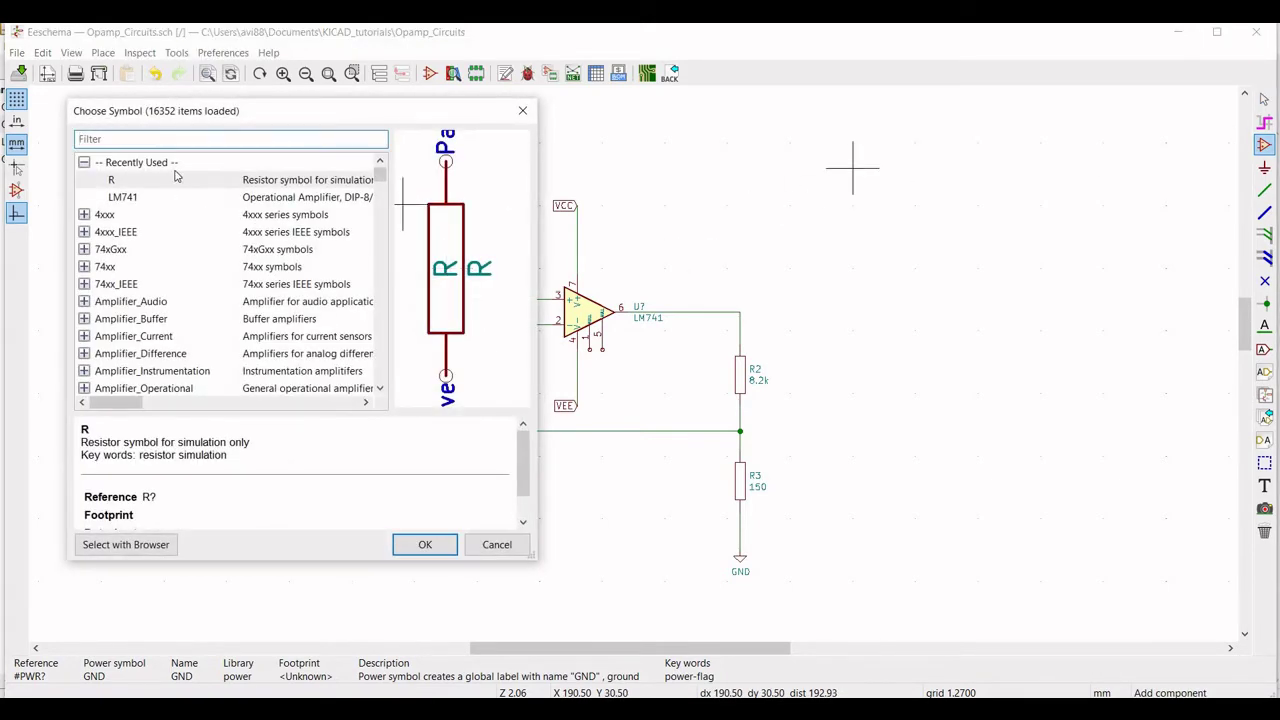
pyautogui.write('ps')
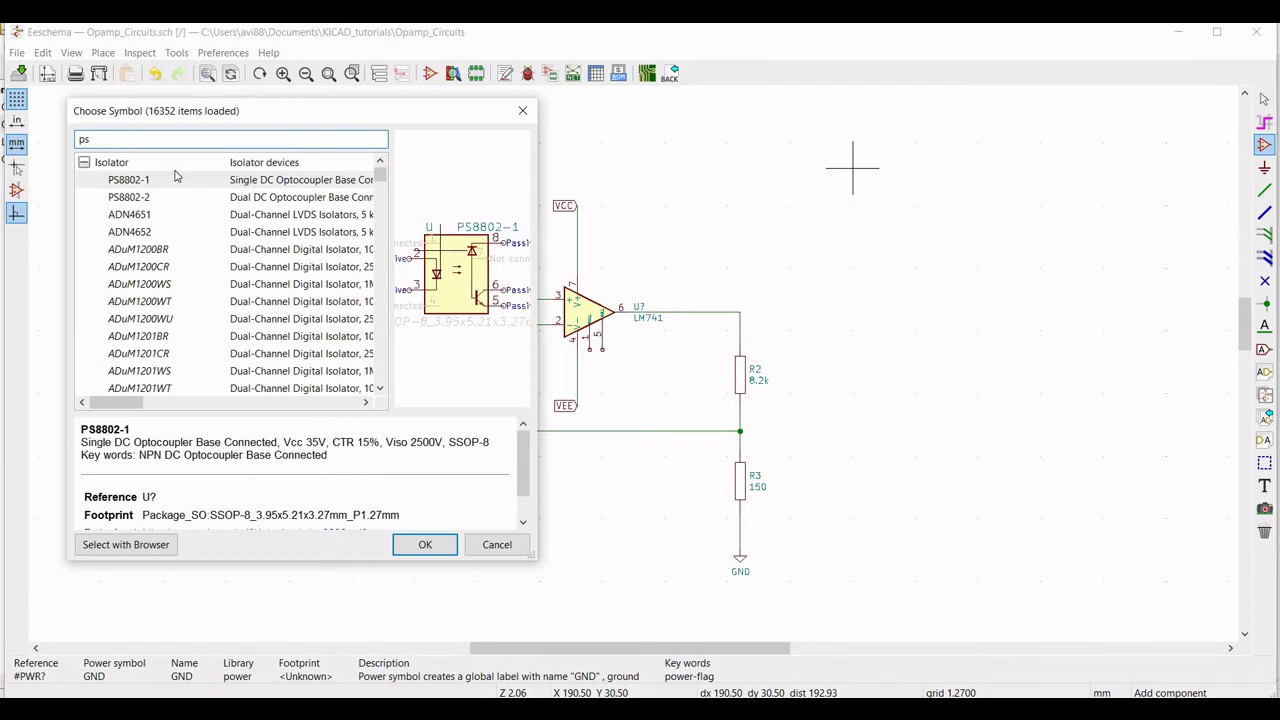
pyautogui.write('p')
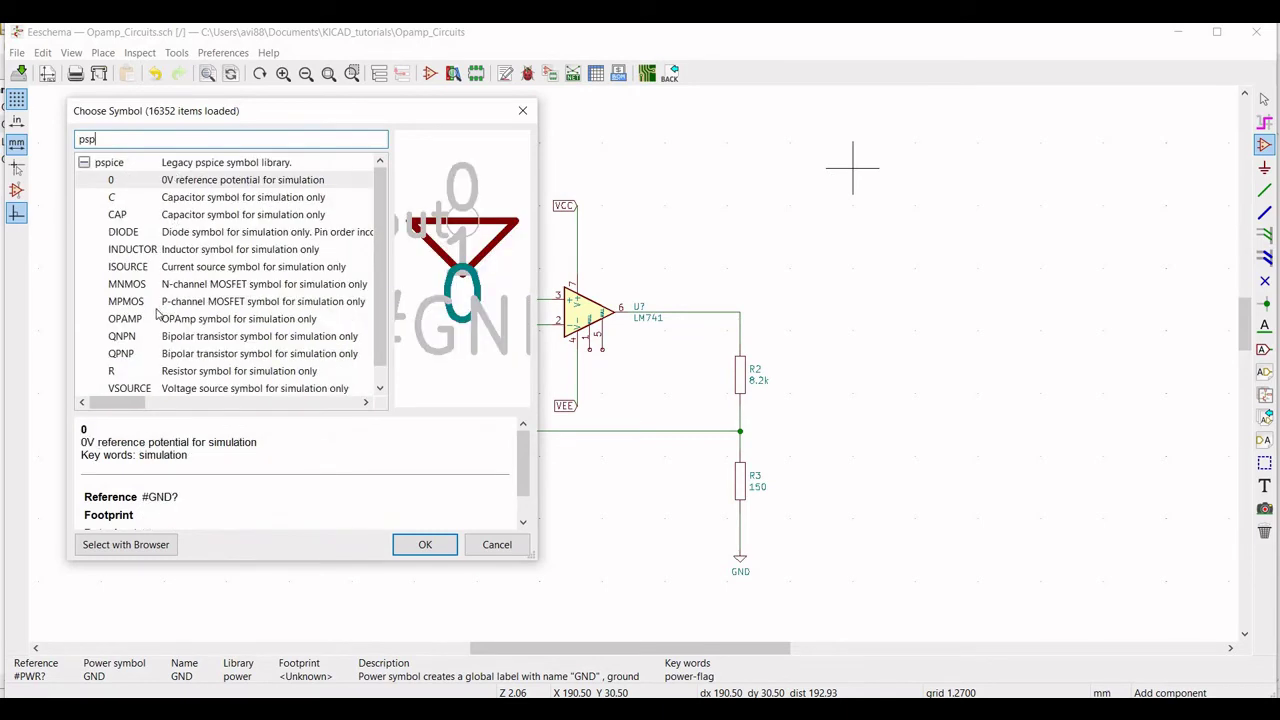
pyautogui.click(196, 389)
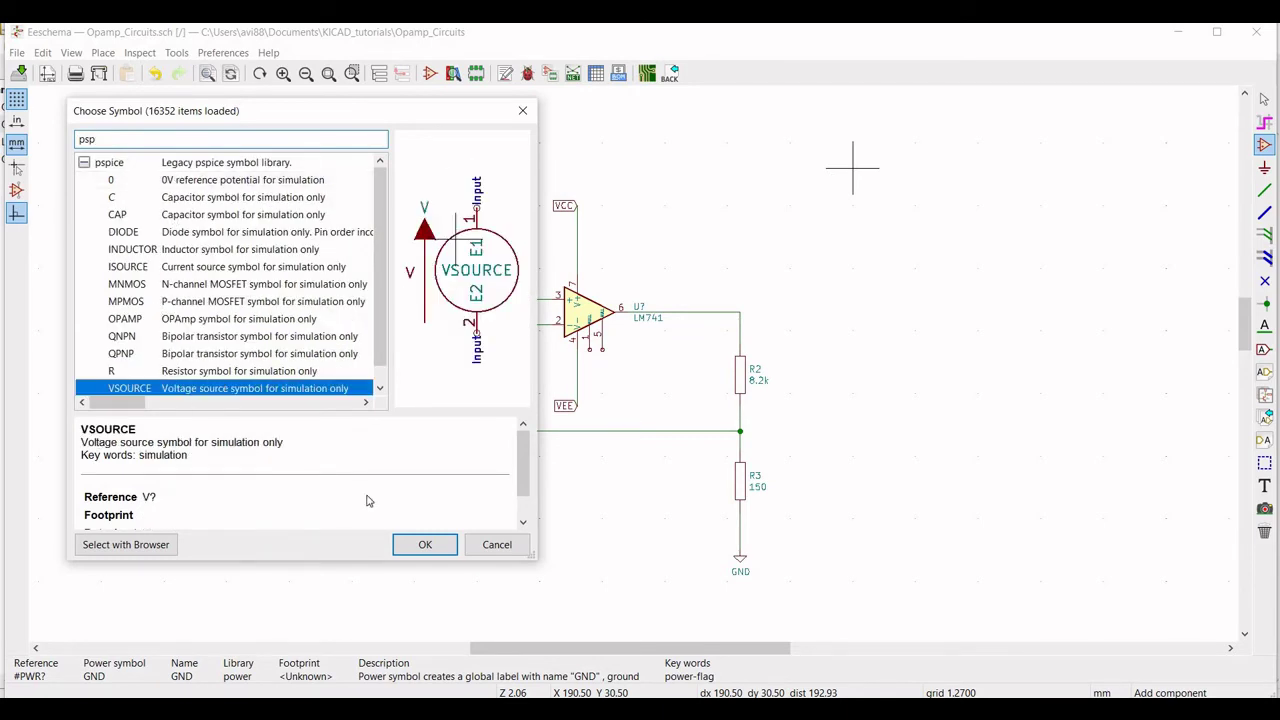
pyautogui.click(420, 545)
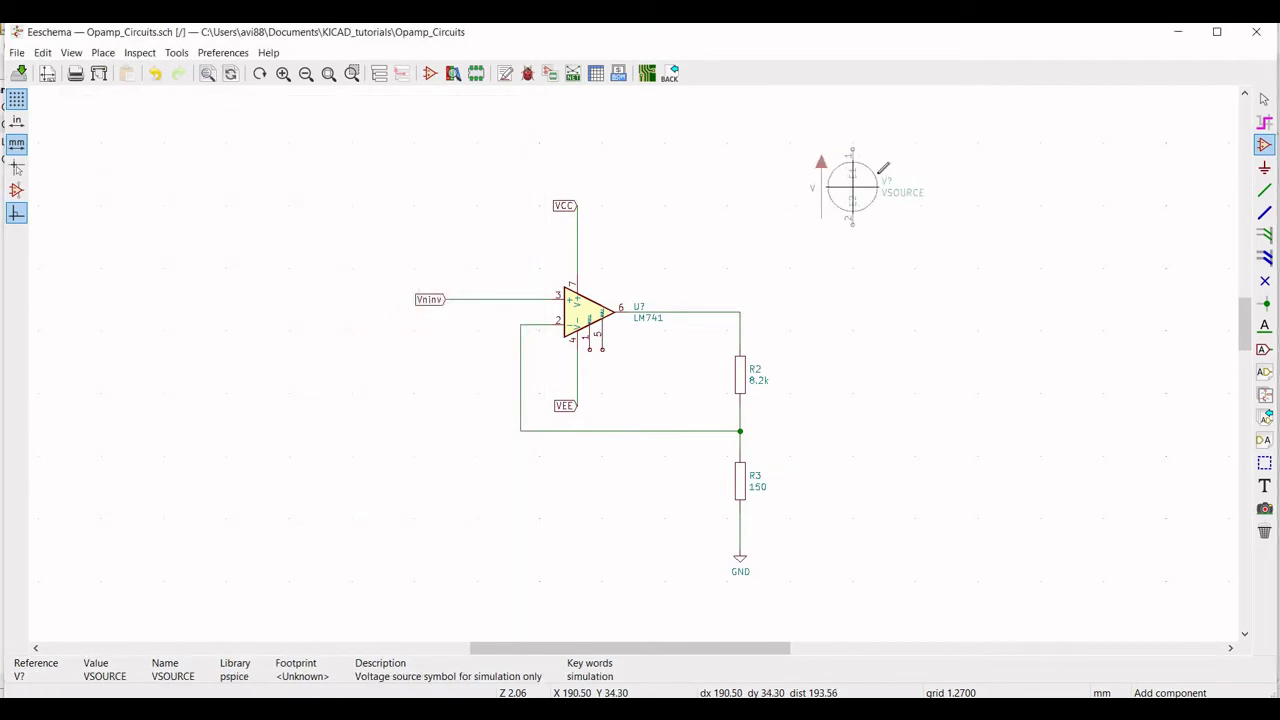
pyautogui.click(870, 180)
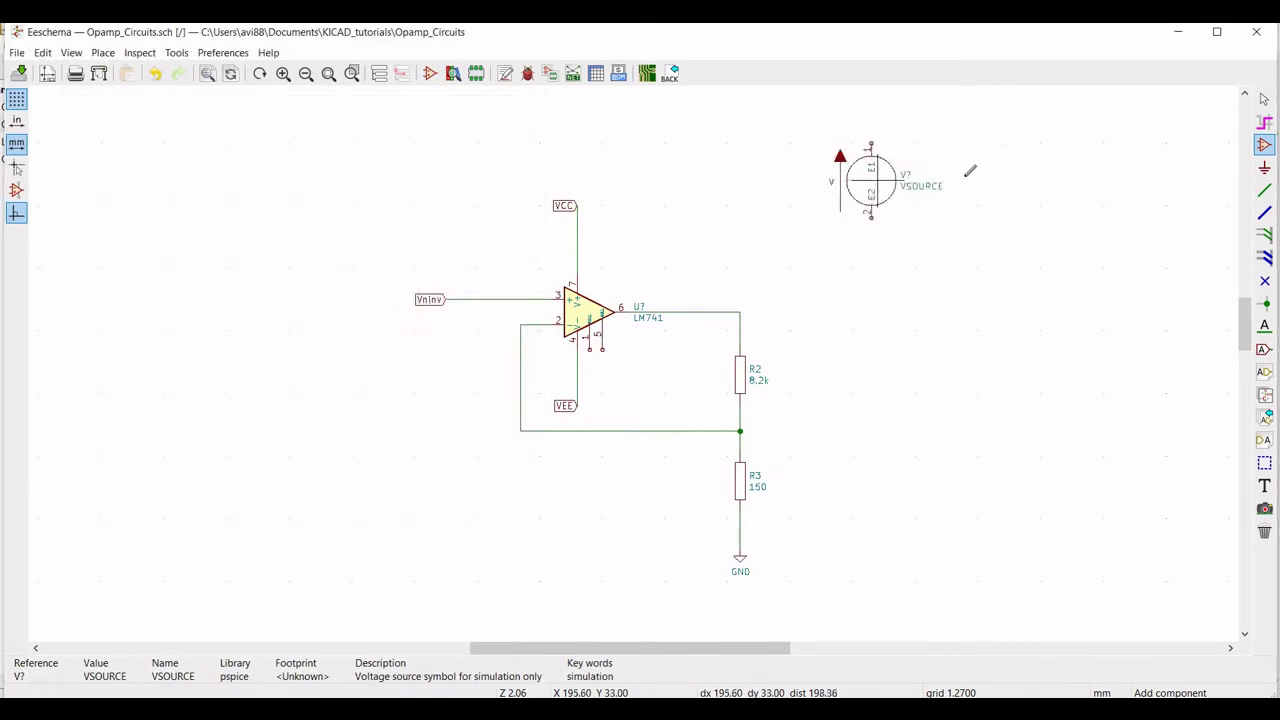
pyautogui.click(1035, 178)
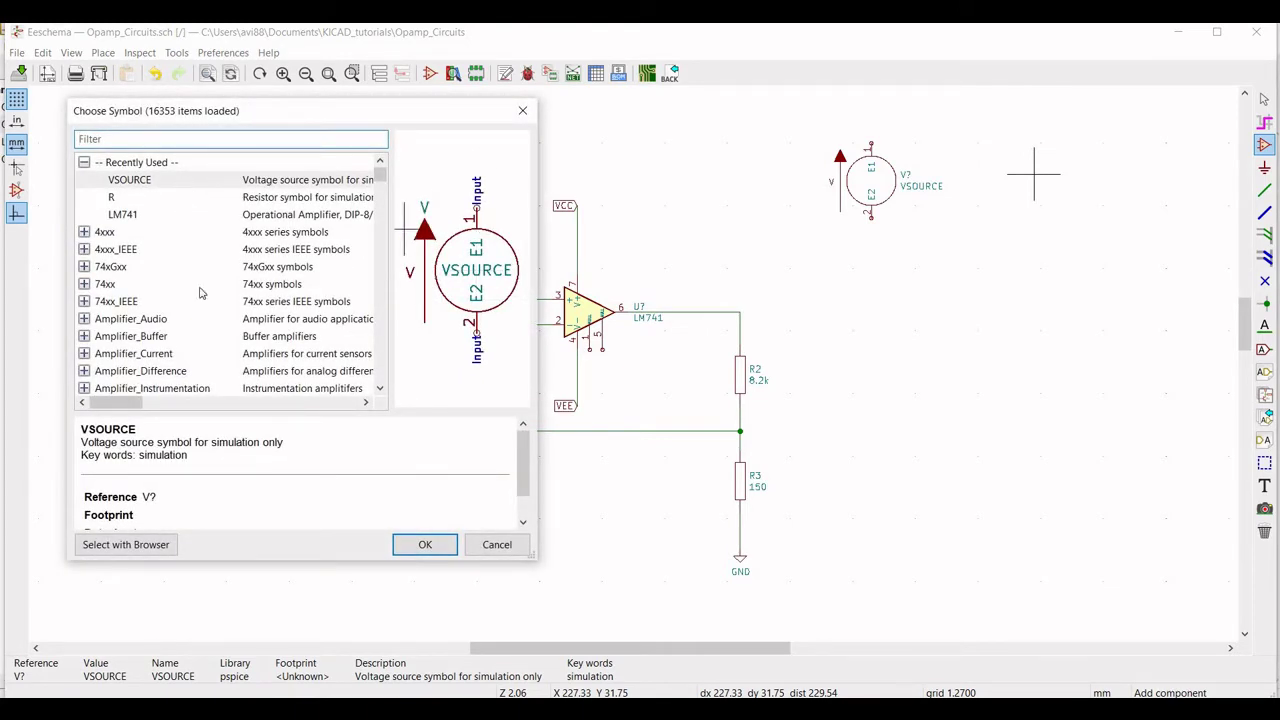
pyautogui.click(425, 544)
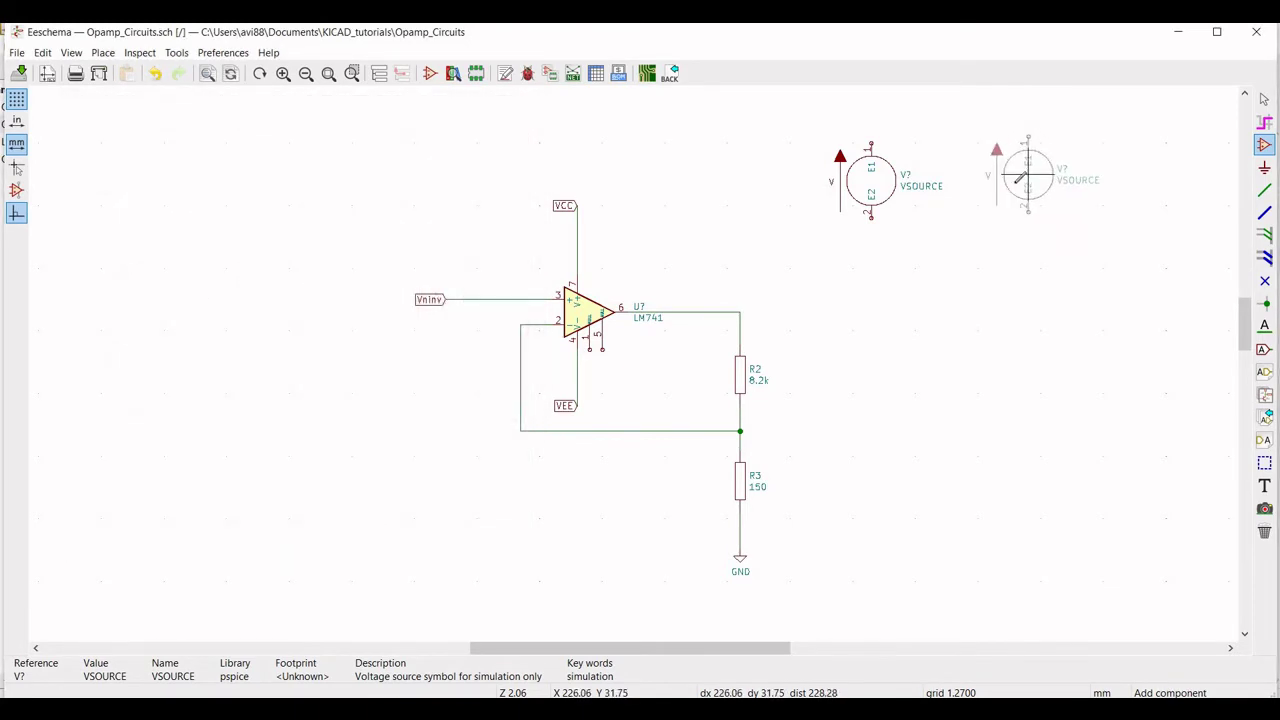
pyautogui.click(1015, 180)
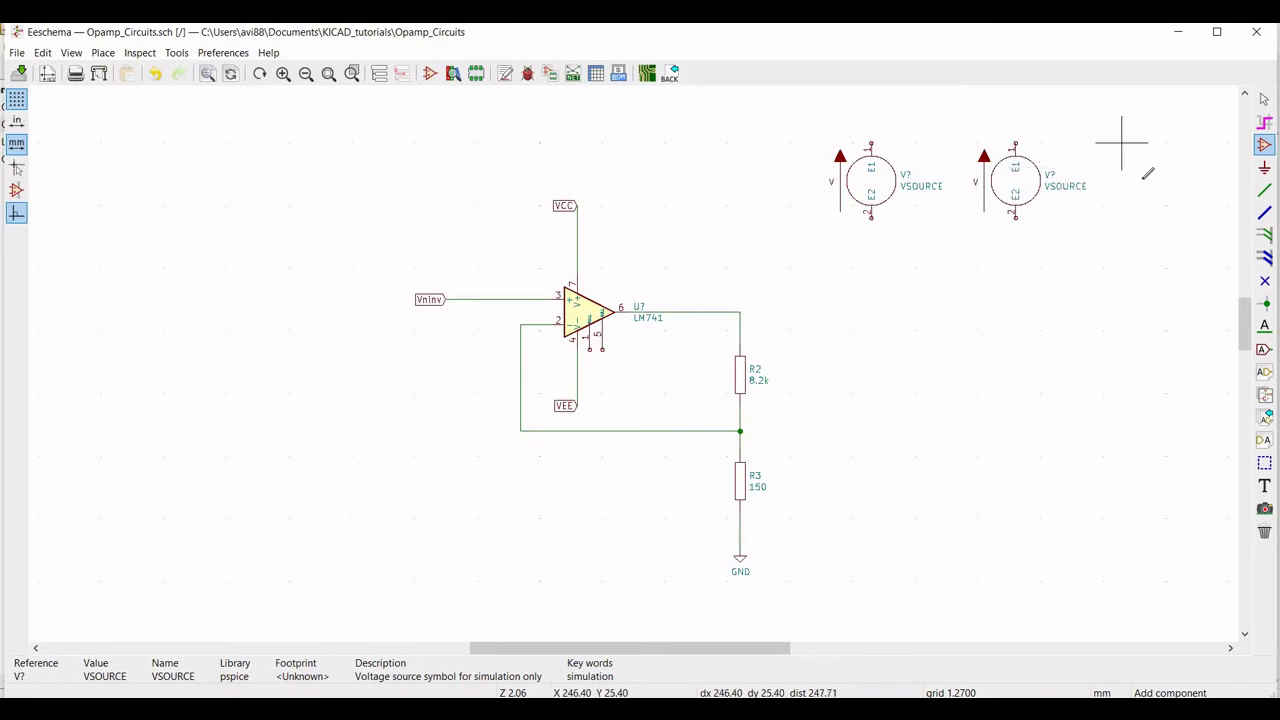
pyautogui.click(717, 182)
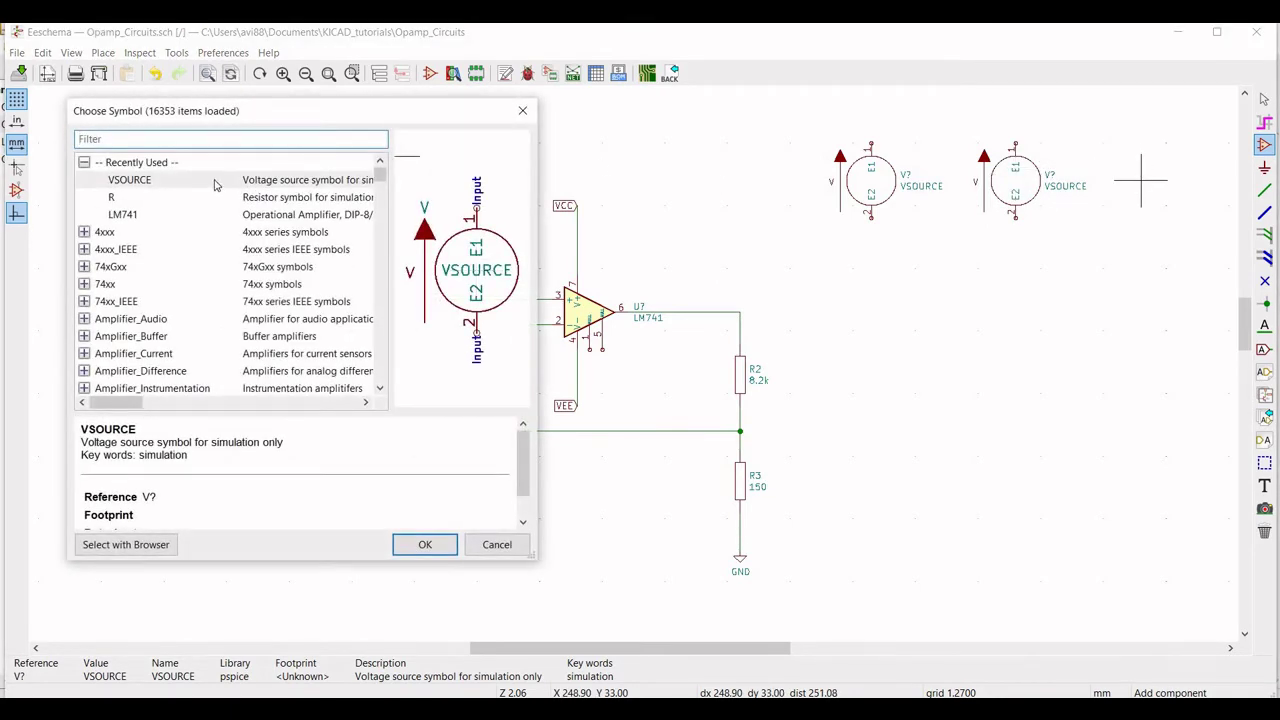
pyautogui.click(425, 545)
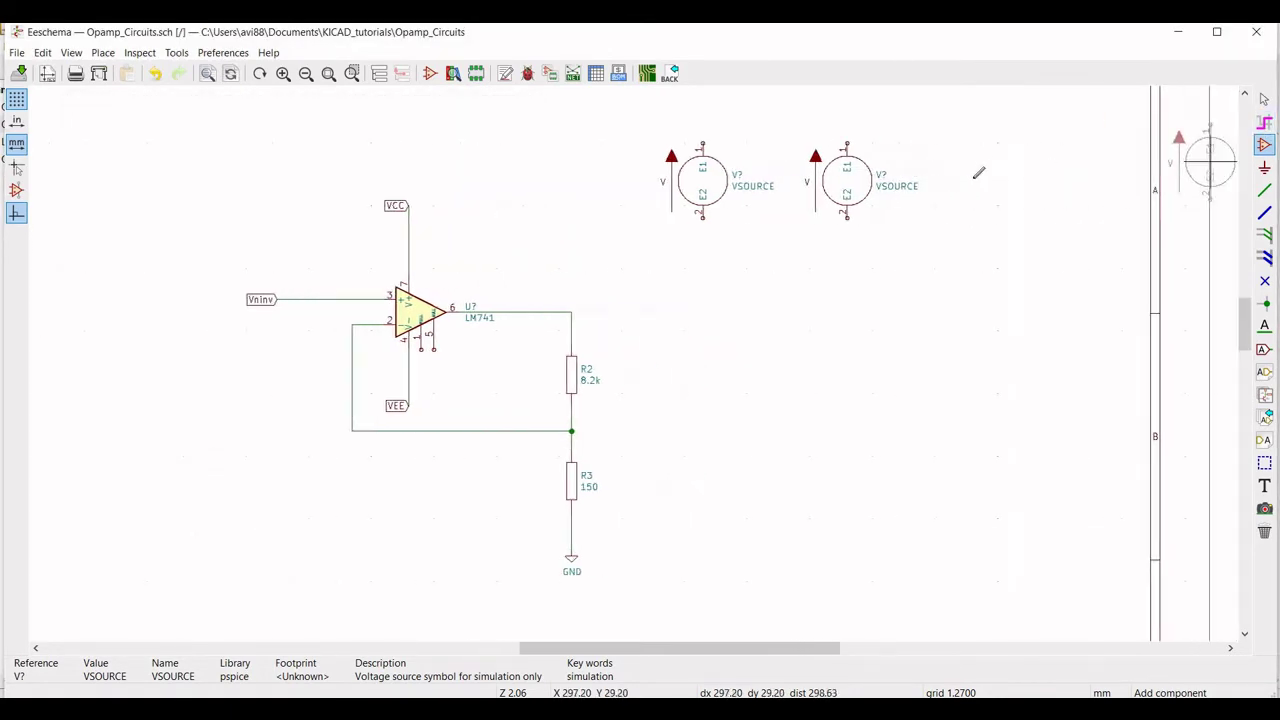
pyautogui.click(968, 180)
pyautogui.press('Escape')
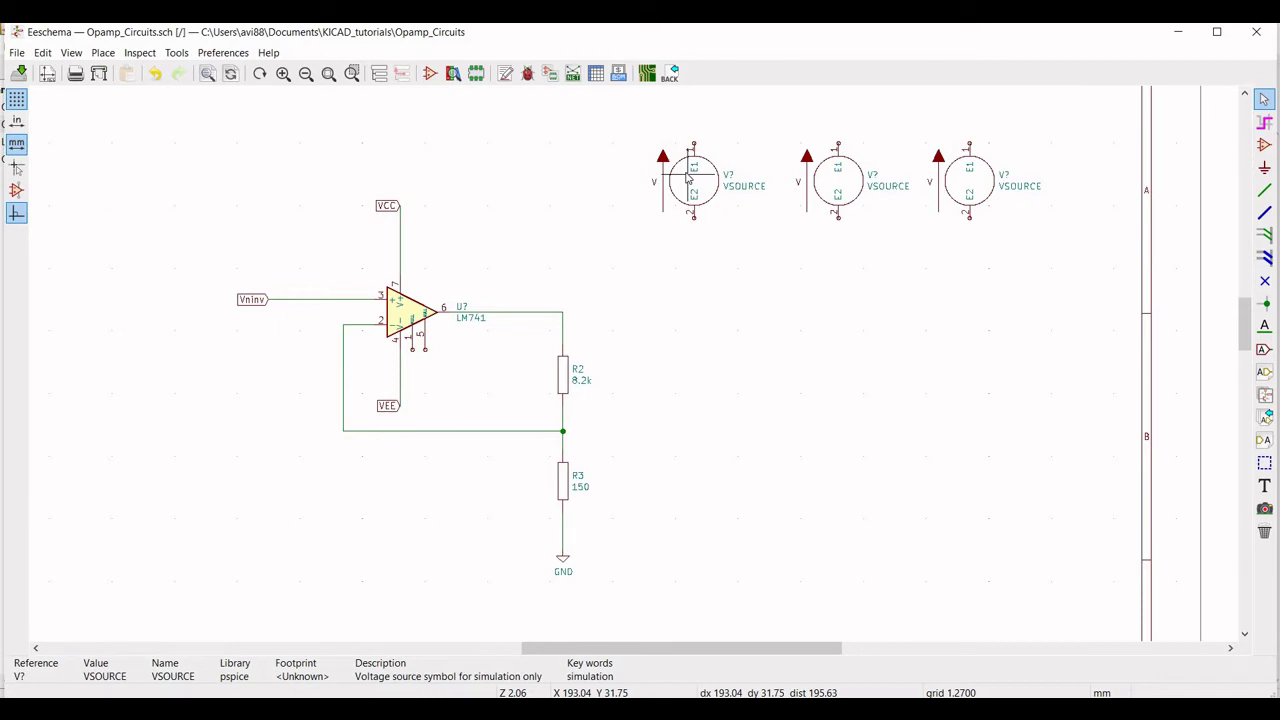
# - Add VCC, VEE and Vninv global labels above the left, middle and right sources
pyautogui.click(1264, 349)
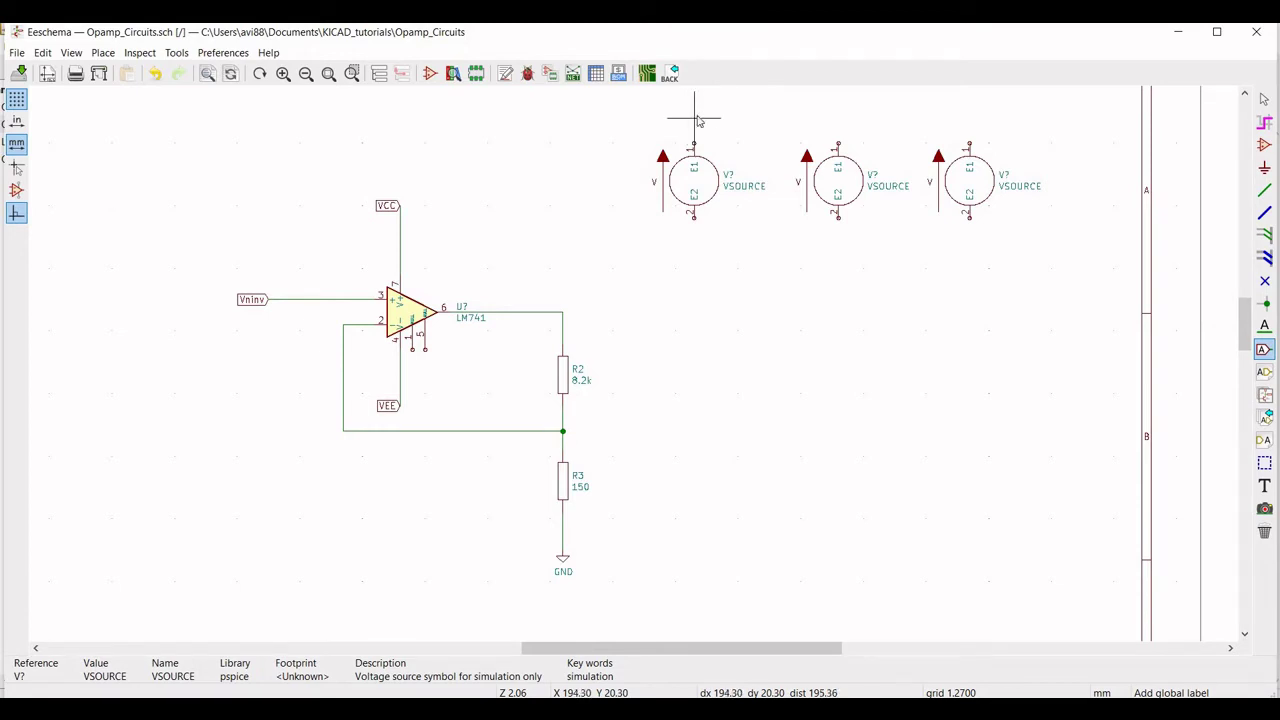
pyautogui.click(698, 120)
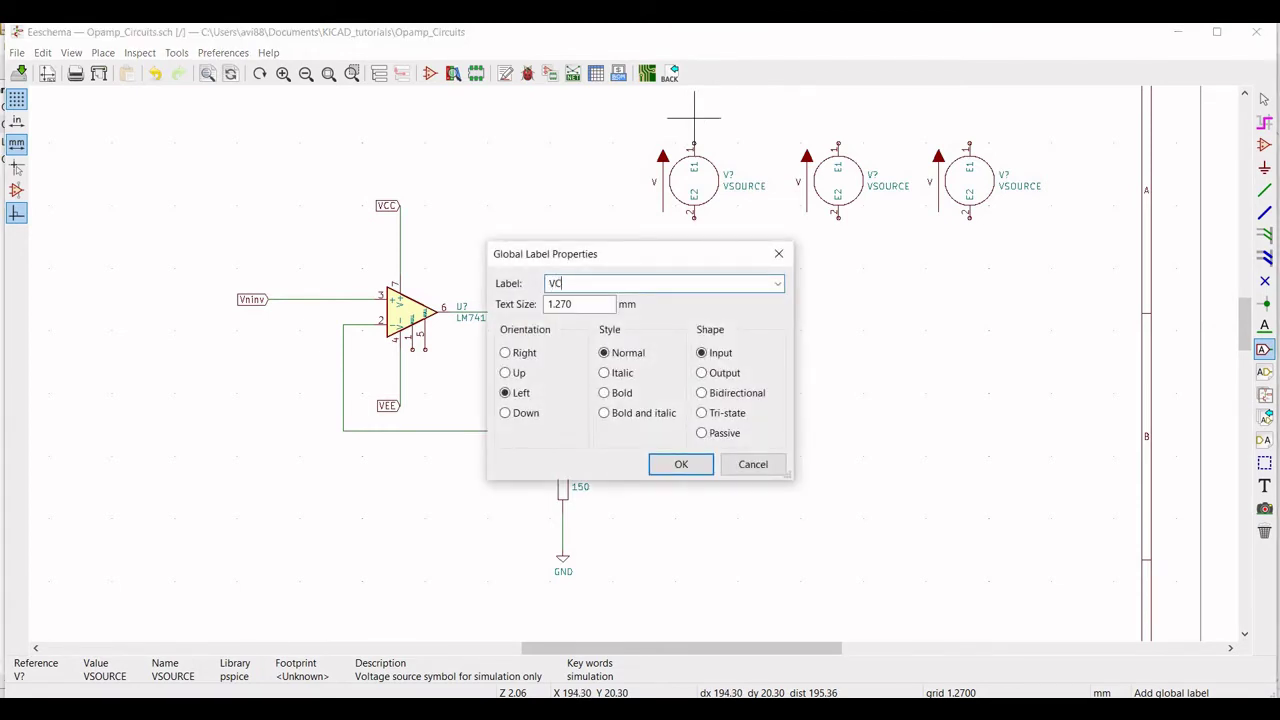
pyautogui.write('VCC')
pyautogui.click(680, 465)
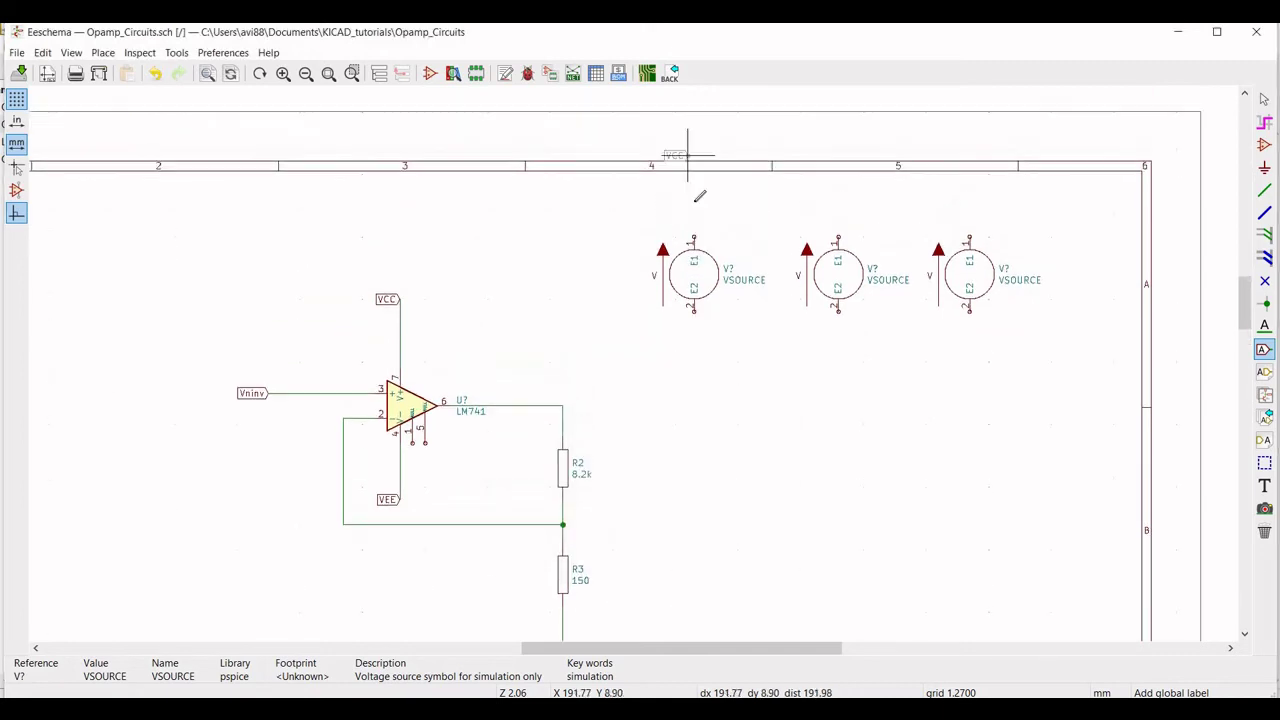
pyautogui.click(694, 205)
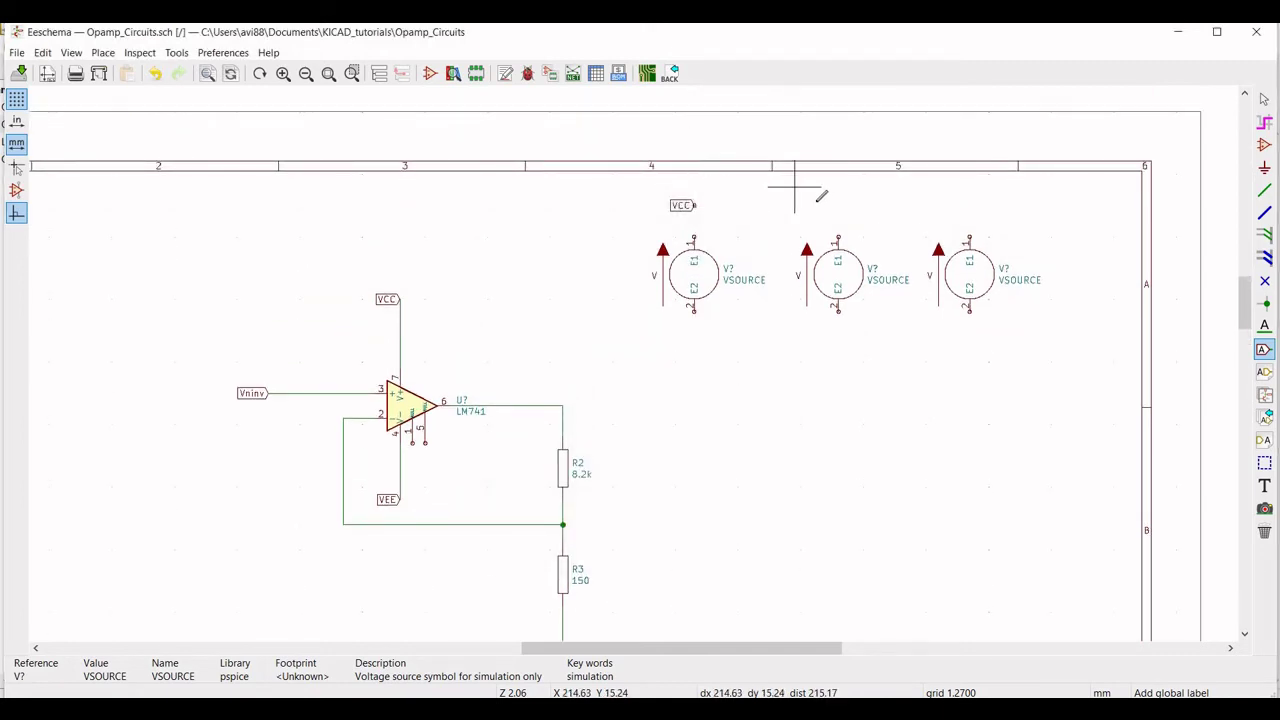
pyautogui.click(838, 205)
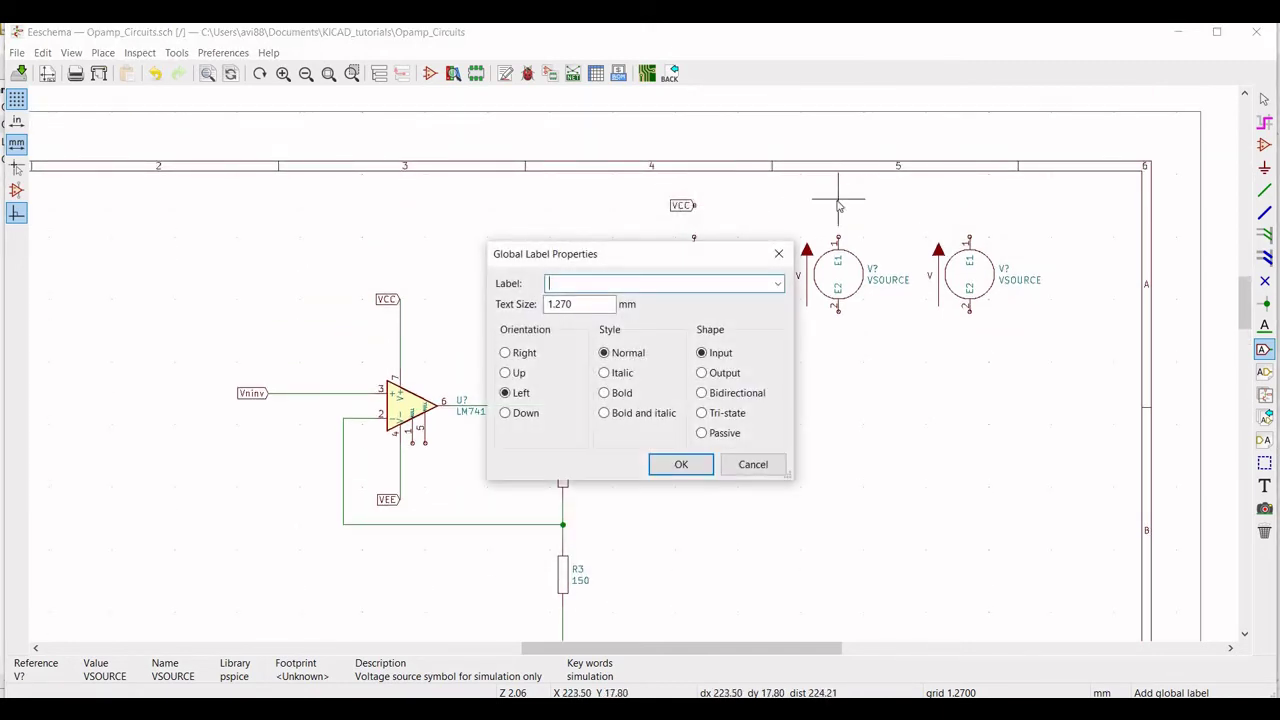
pyautogui.click(680, 470)
pyautogui.click(838, 199)
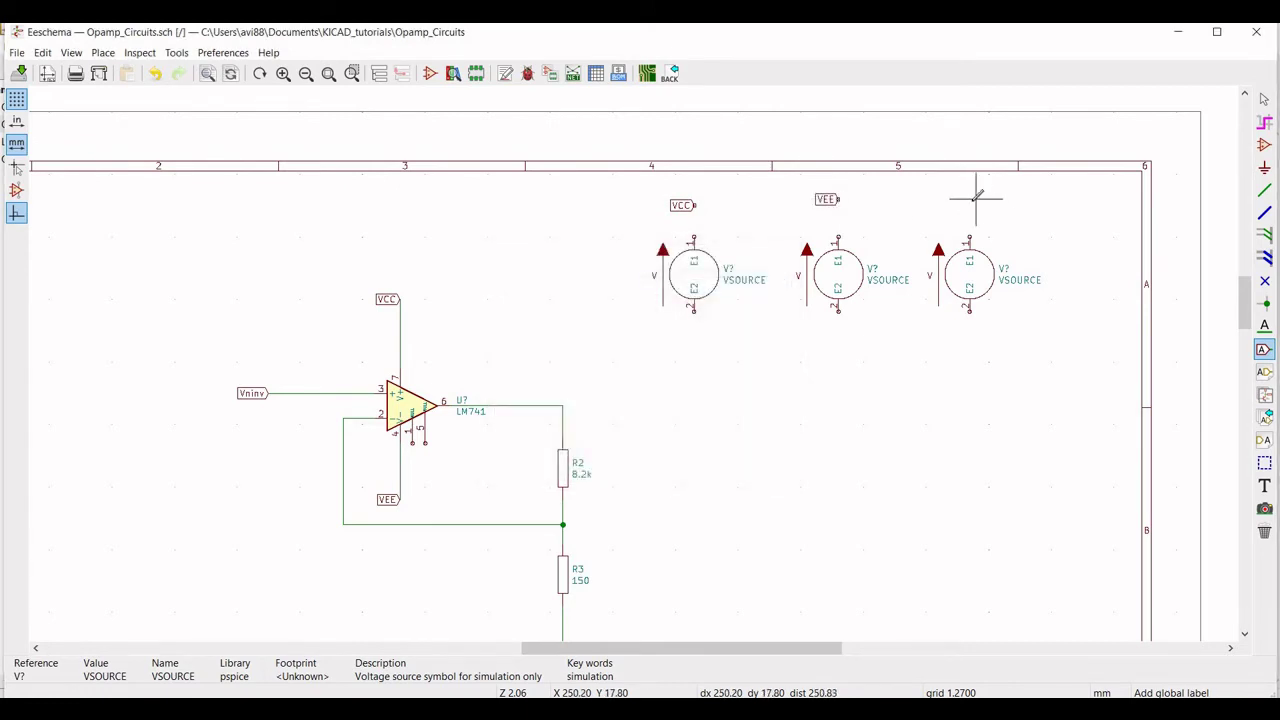
pyautogui.click(970, 203)
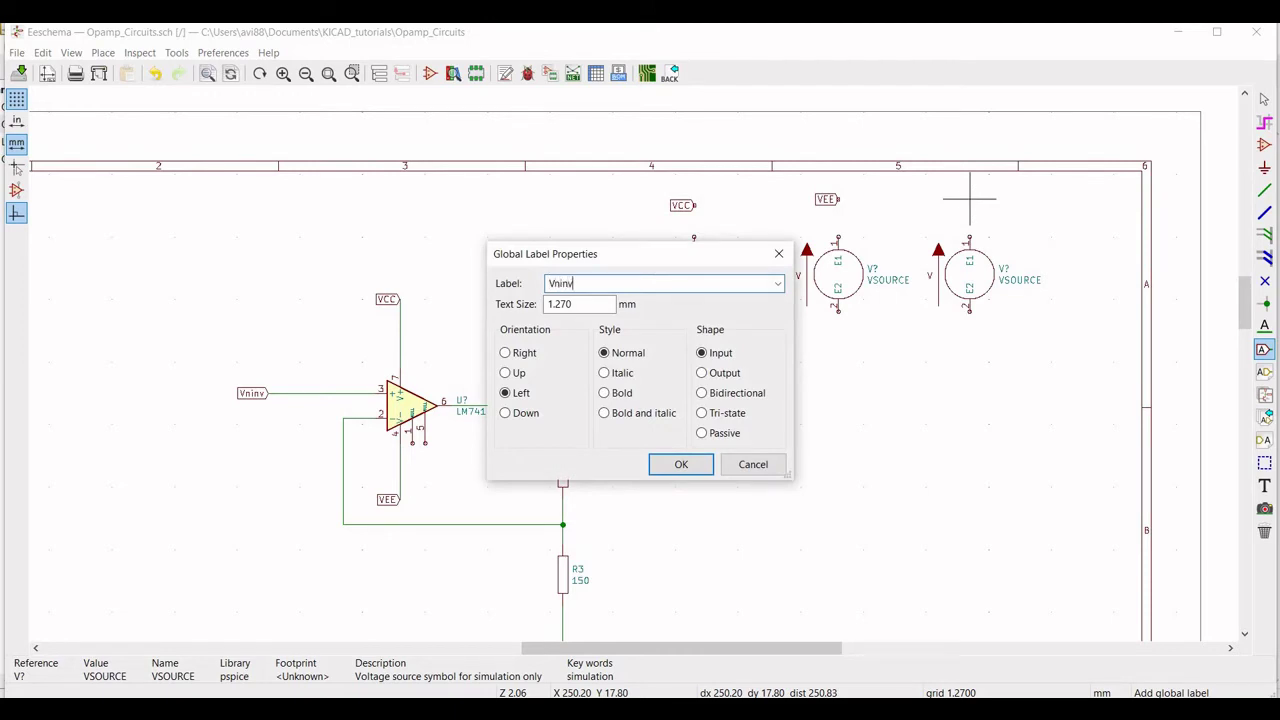
pyautogui.click(668, 462)
pyautogui.click(970, 199)
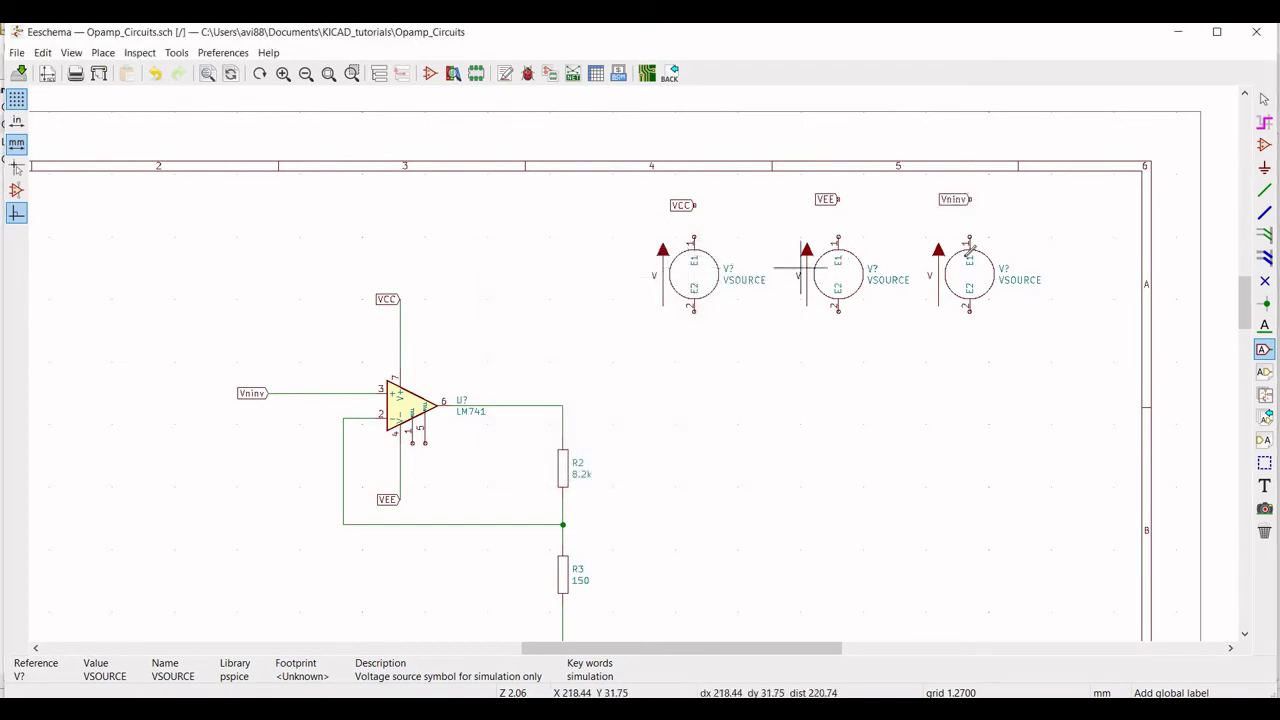
pyautogui.click(1264, 168)
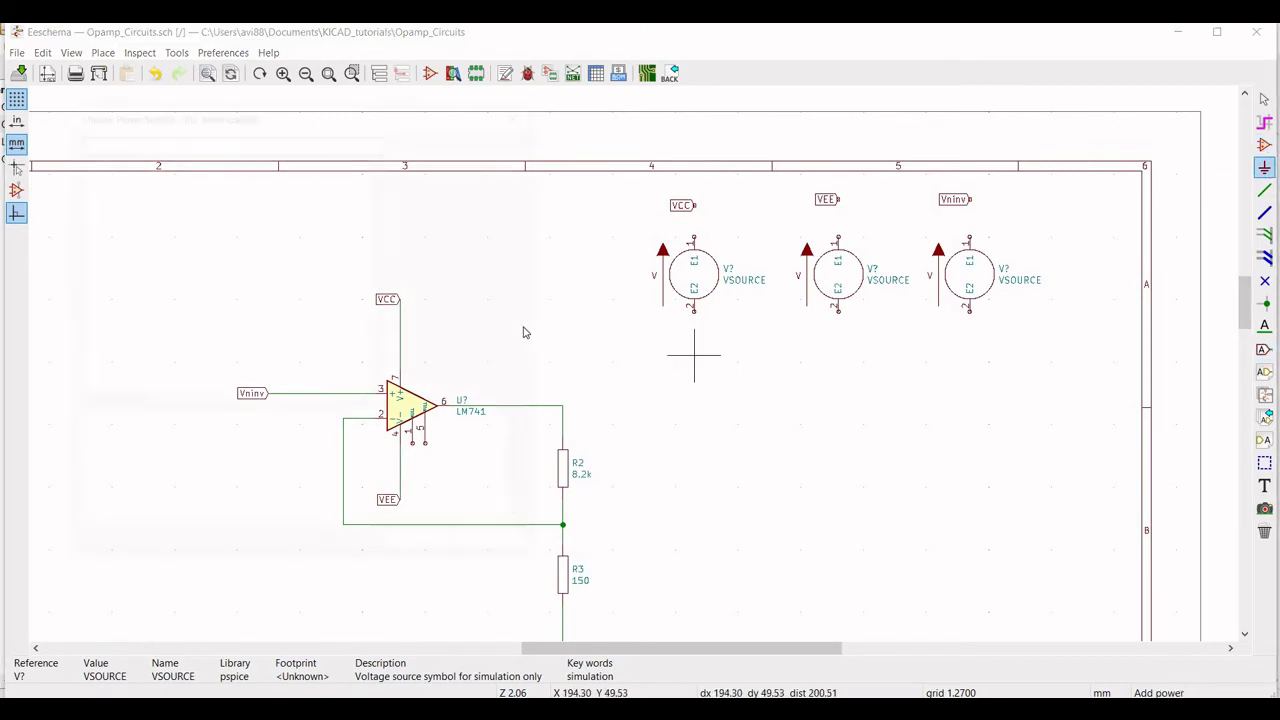
# - Put a GND power symbol beneath each of the three VSOURCE sources
pyautogui.click(694, 355)
pyautogui.click(265, 179)
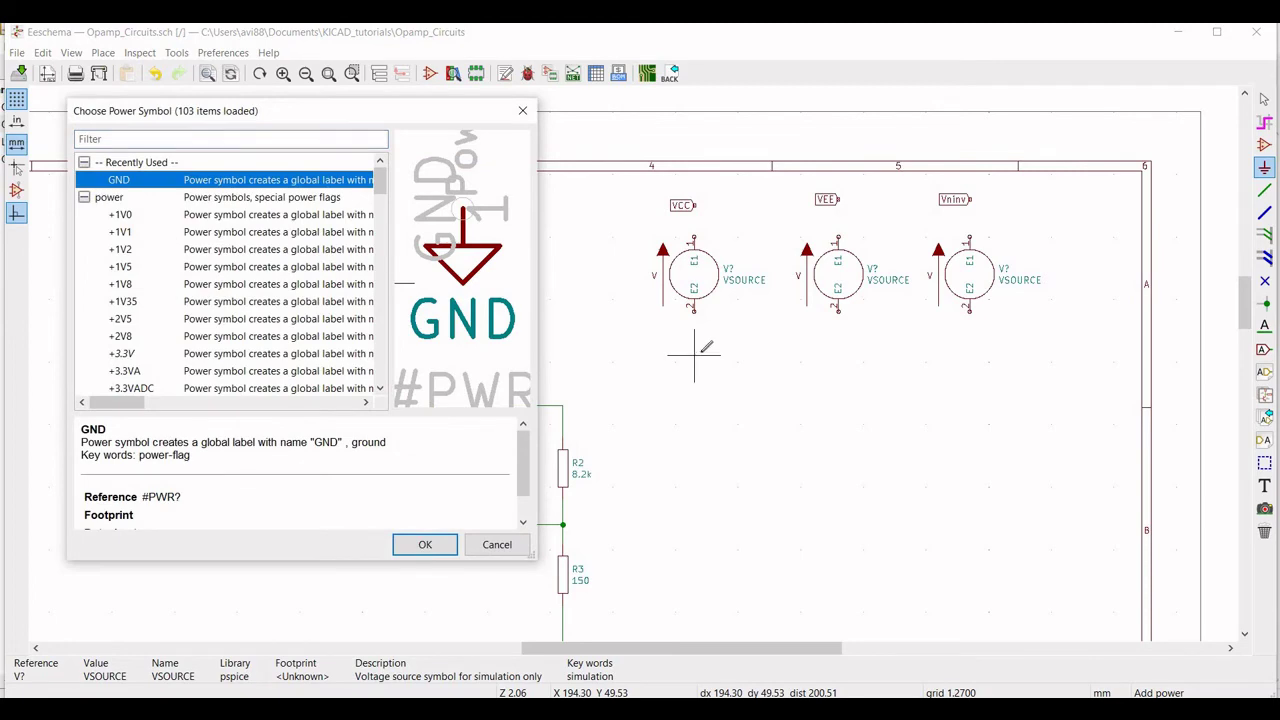
pyautogui.press('Return')
pyautogui.click(695, 355)
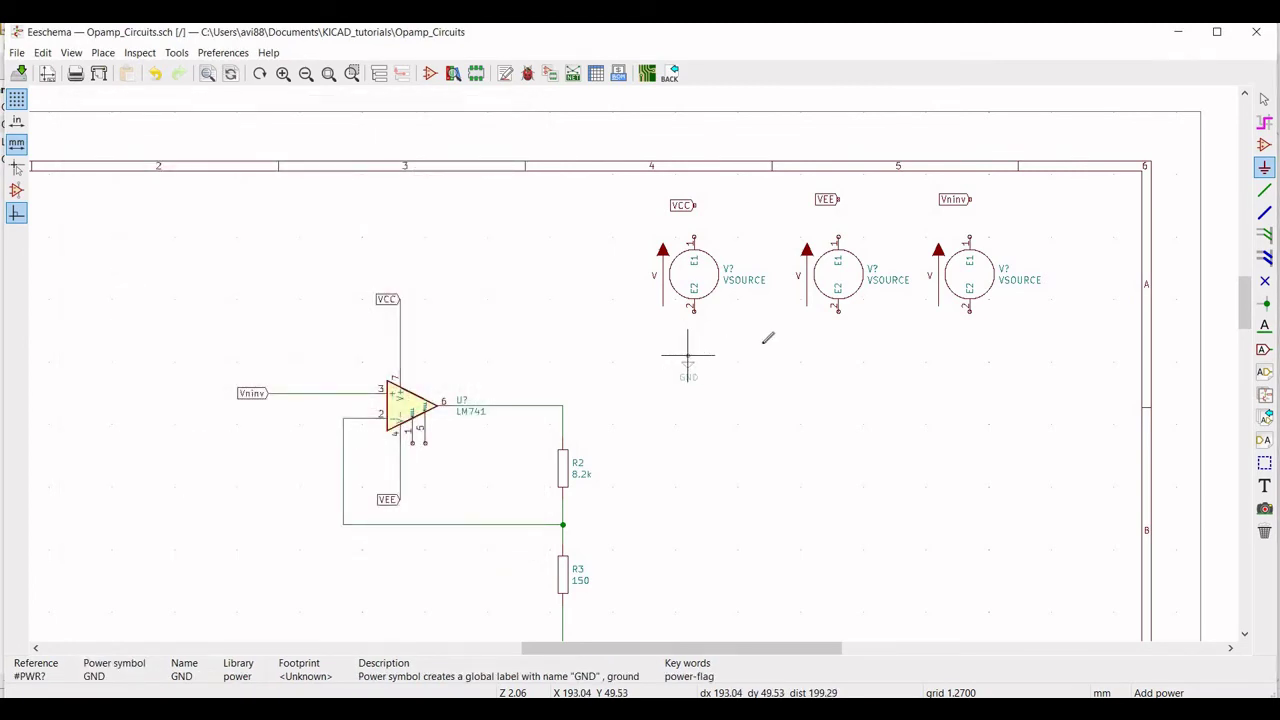
pyautogui.click(838, 353)
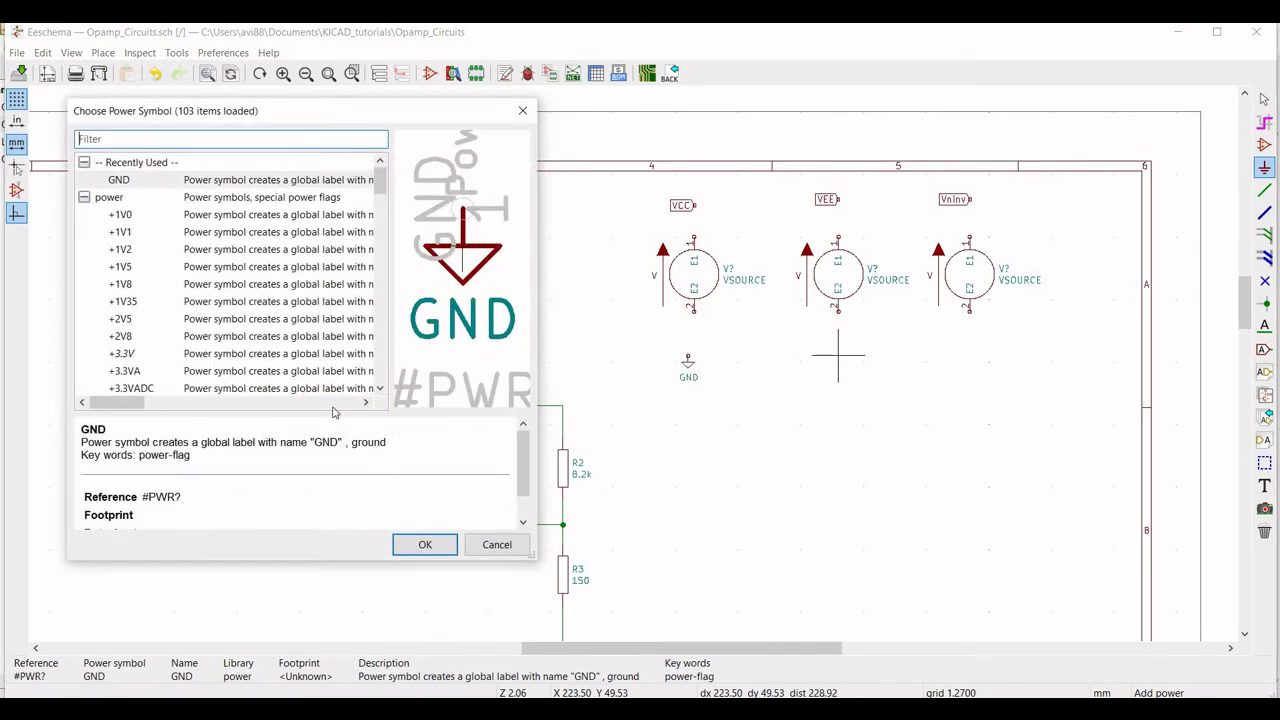
pyautogui.click(427, 547)
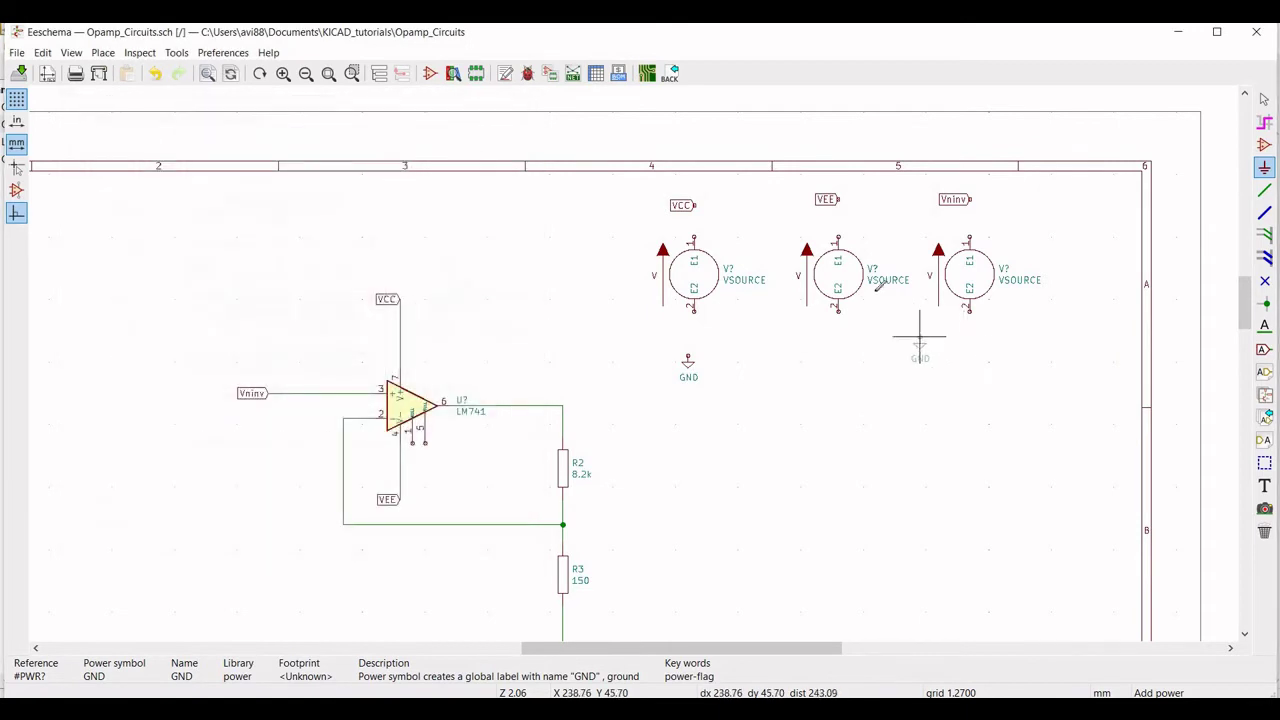
pyautogui.scroll(-1, 830, 380)
pyautogui.click(838, 350)
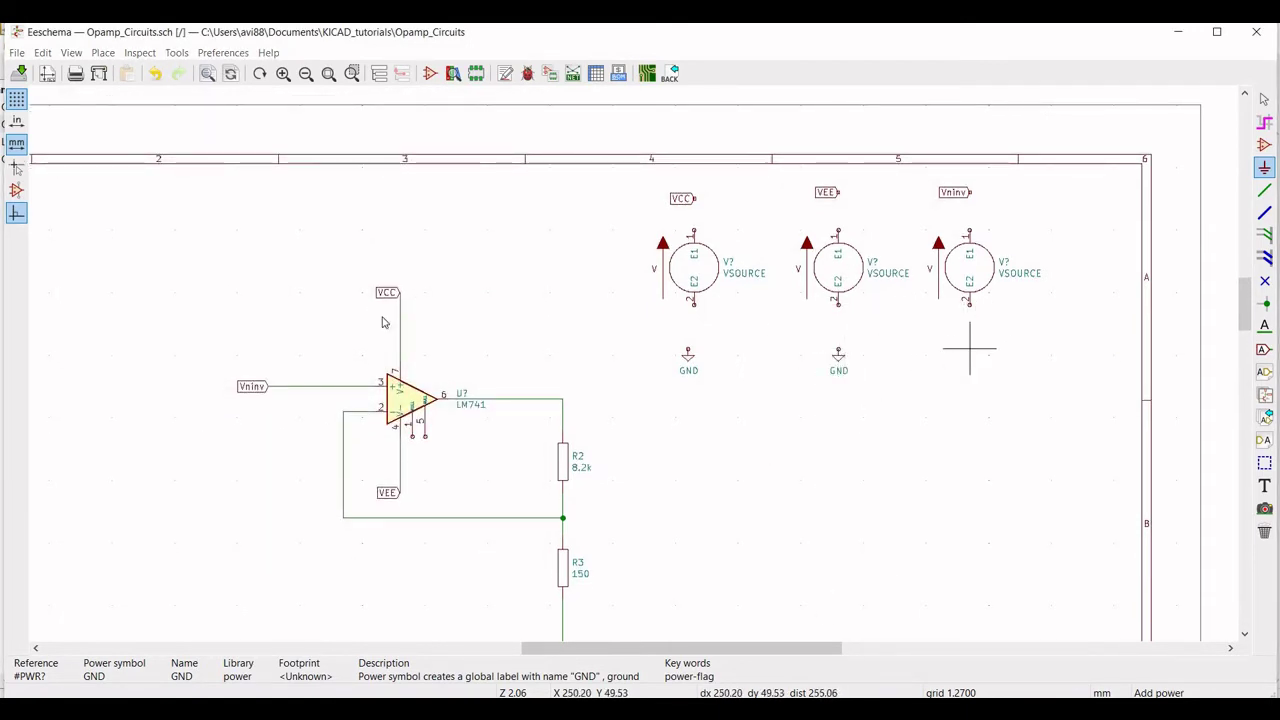
pyautogui.click(969, 350)
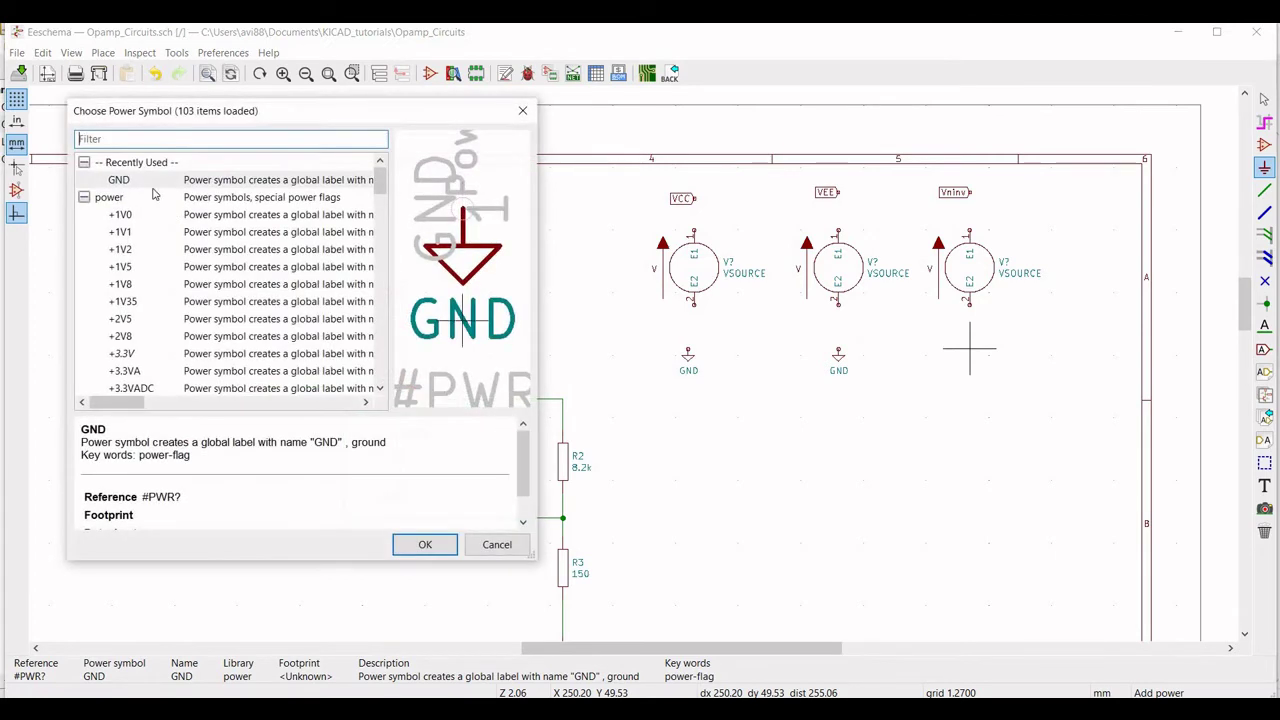
pyautogui.click(425, 544)
pyautogui.click(969, 350)
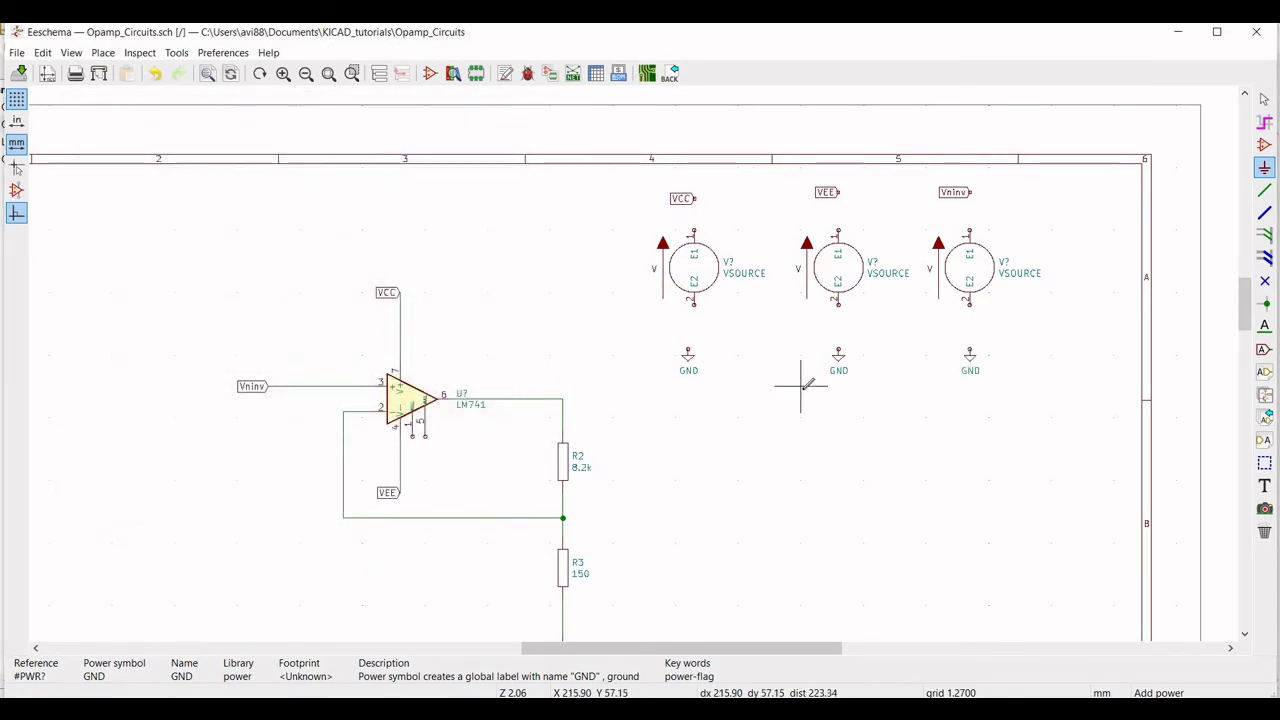
pyautogui.press('Escape')
# - Wire the VCC and VEE labels to their sources' top pins and each source's bottom pin to GND
pyautogui.click(1264, 190)
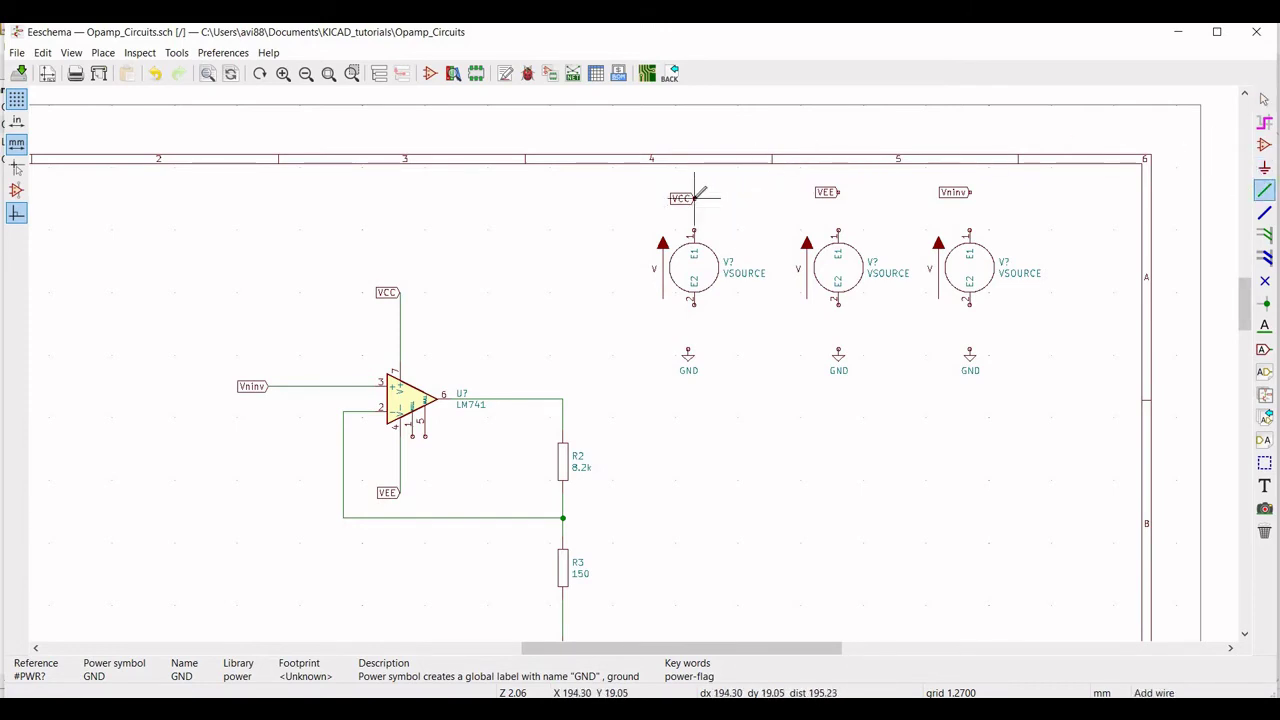
pyautogui.click(694, 198)
pyautogui.click(694, 232)
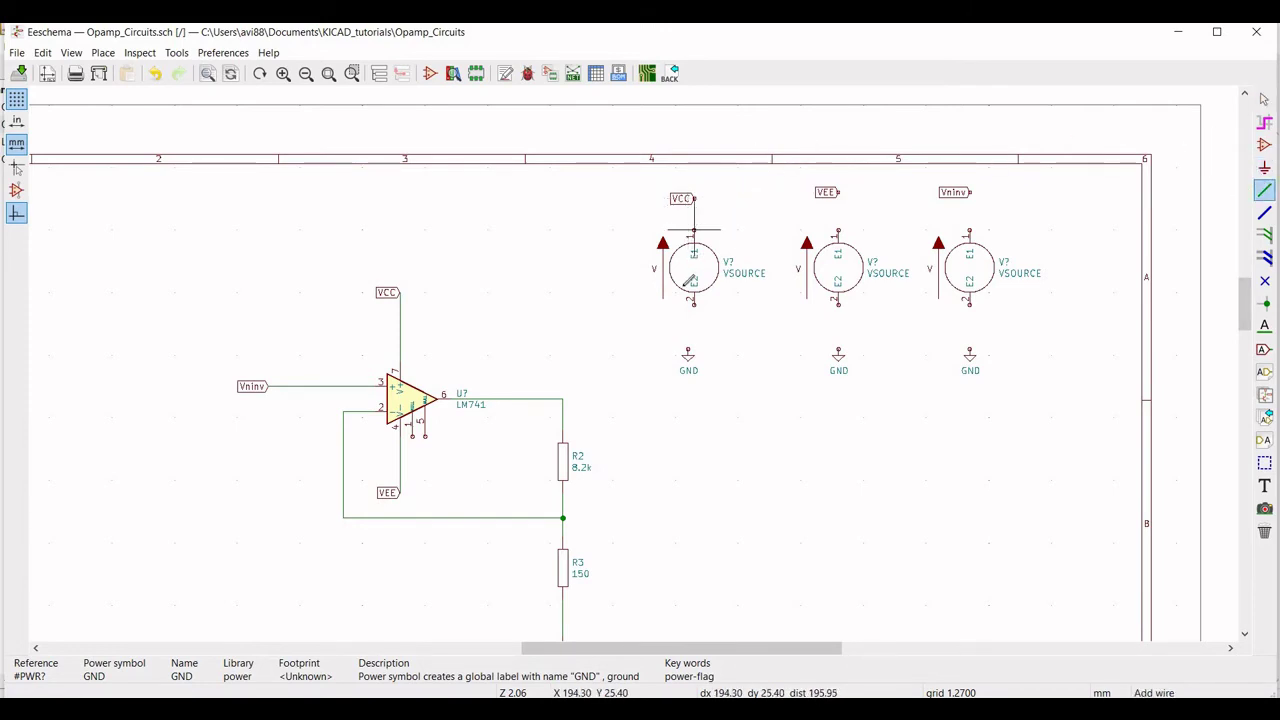
pyautogui.click(688, 350)
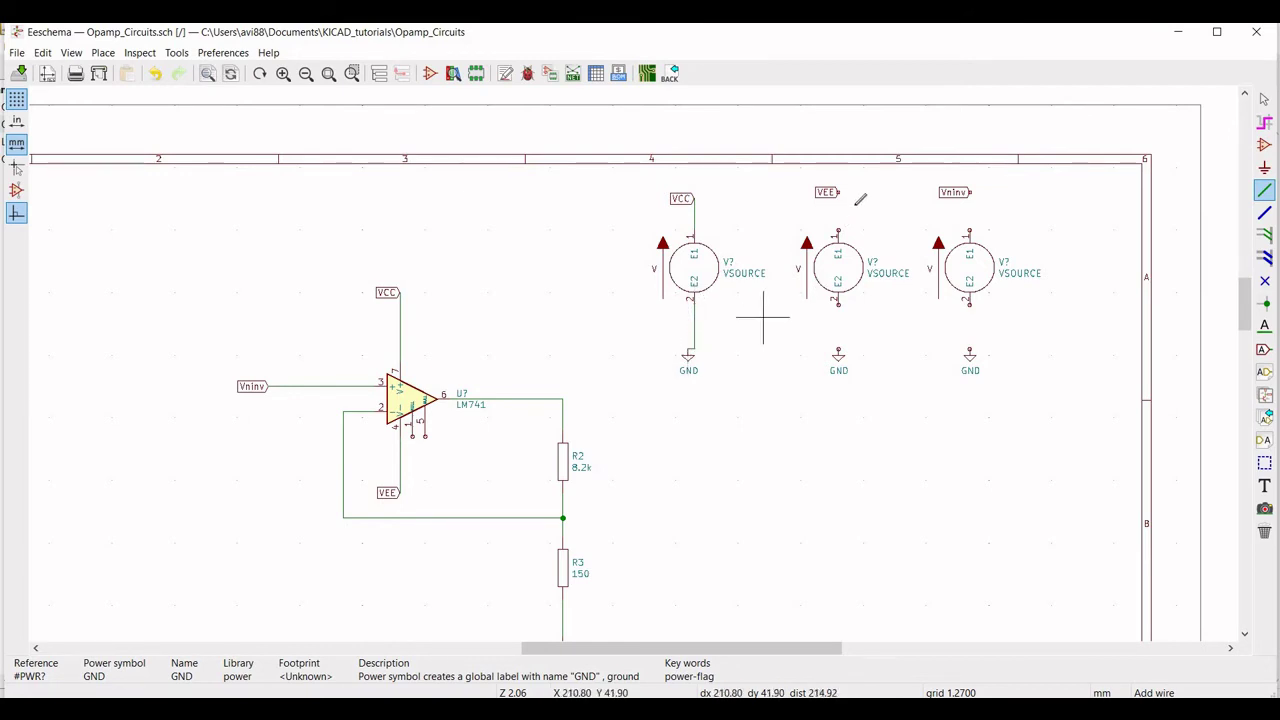
pyautogui.click(838, 192)
pyautogui.click(838, 230)
pyautogui.click(838, 300)
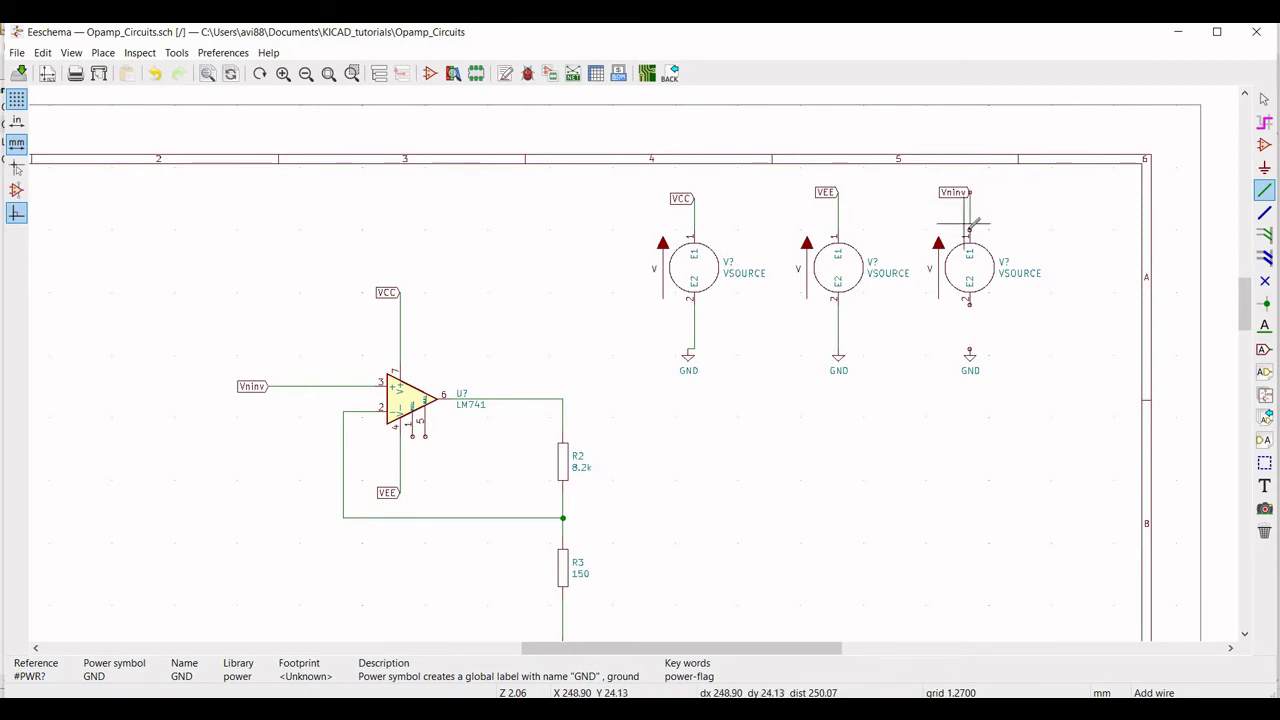
pyautogui.click(969, 300)
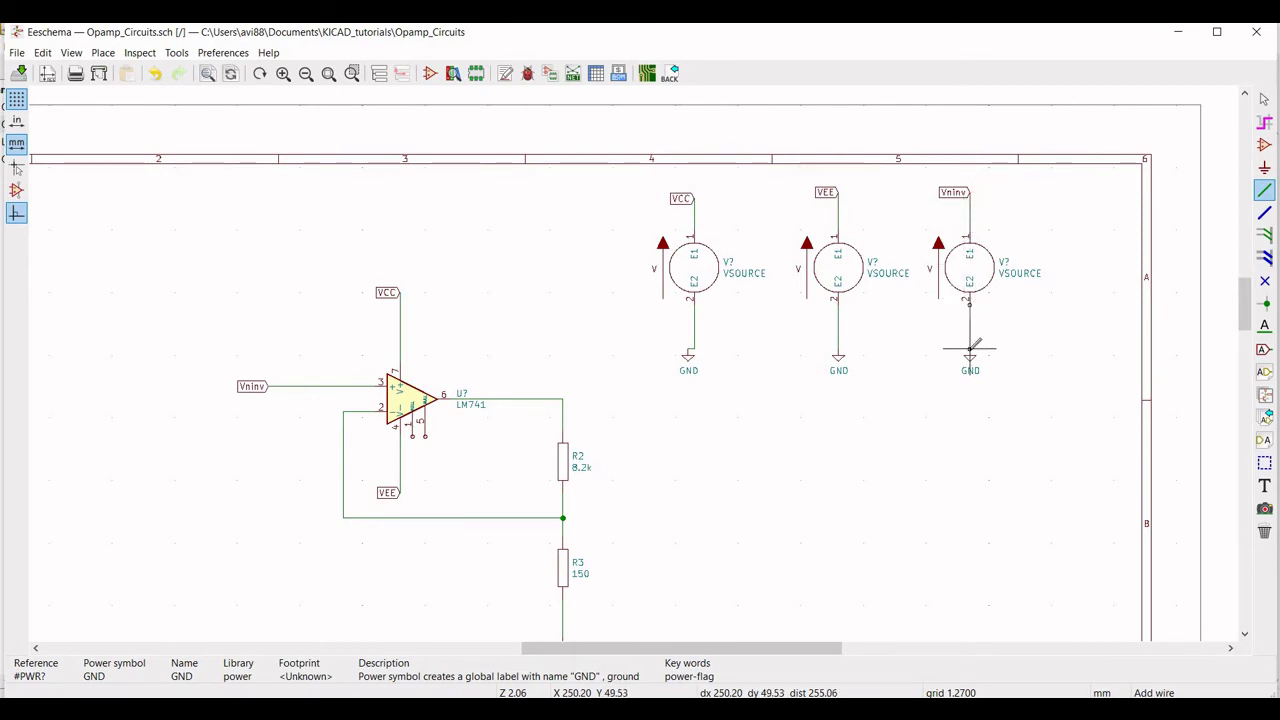
pyautogui.click(1009, 324)
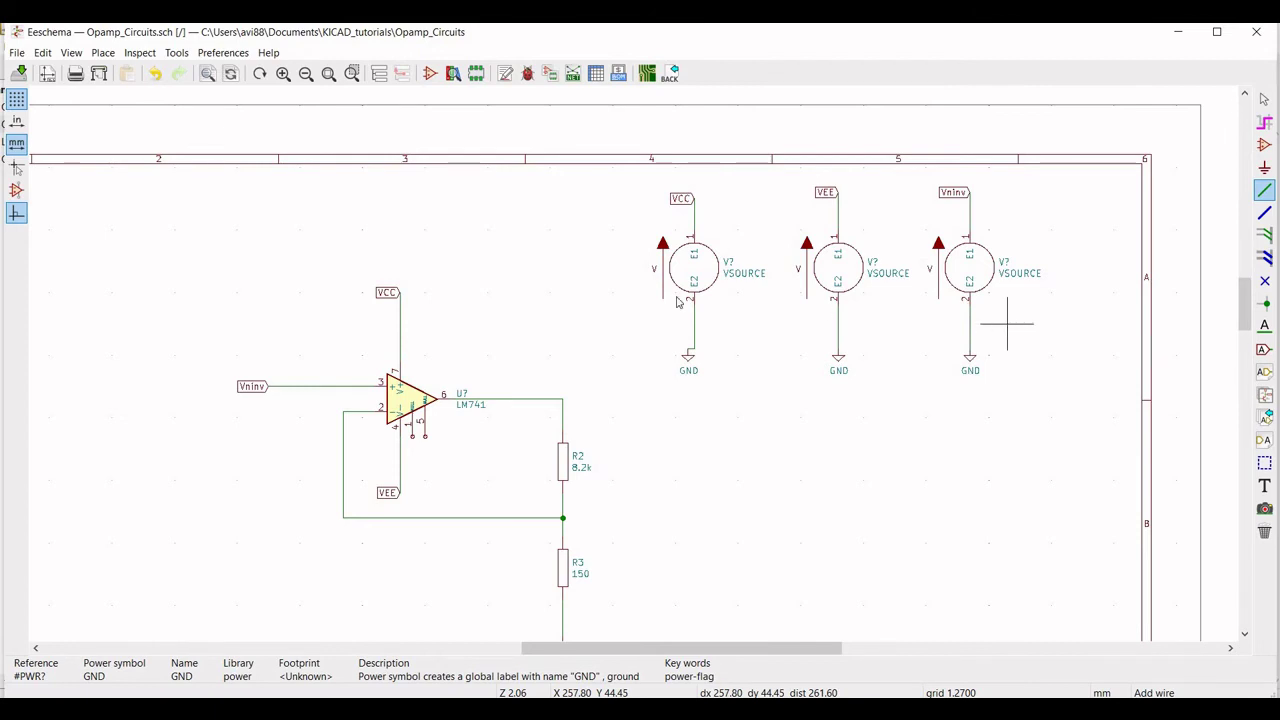
pyautogui.press('Escape')
# - Set the first voltage source's reference to VCC and its value to 5
pyautogui.rightClick(706, 270)
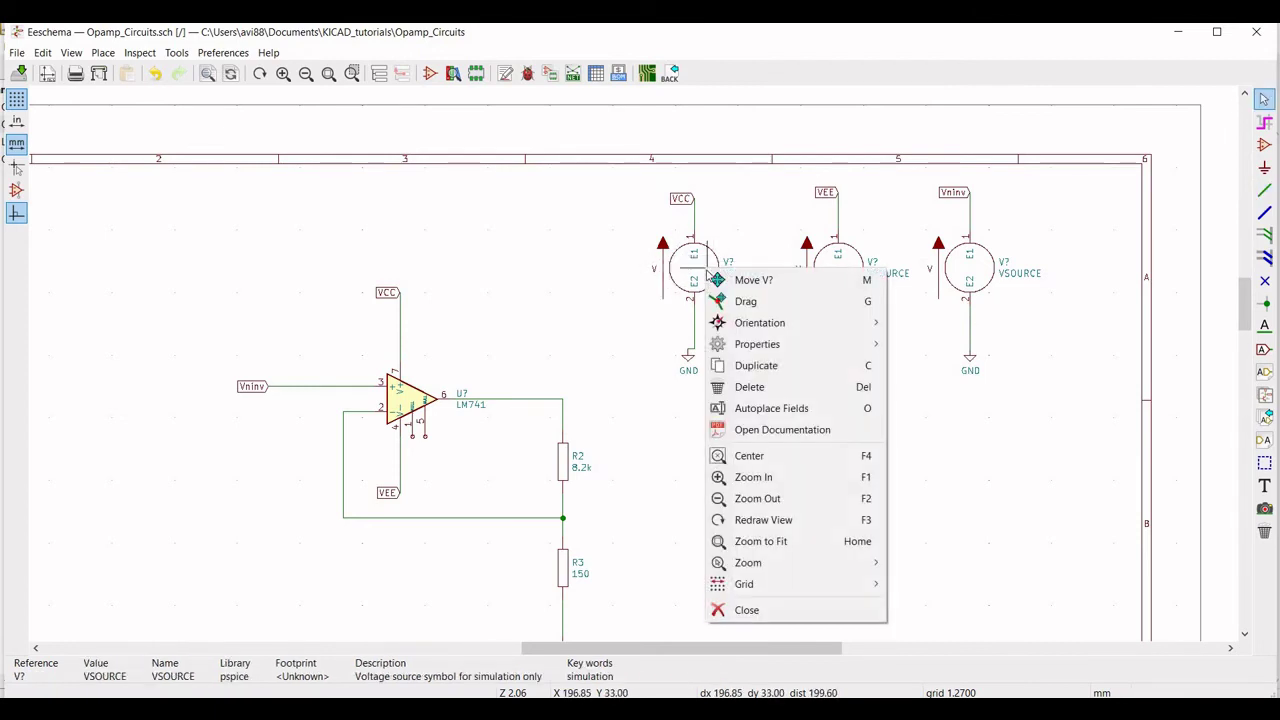
pyautogui.moveTo(760, 344)
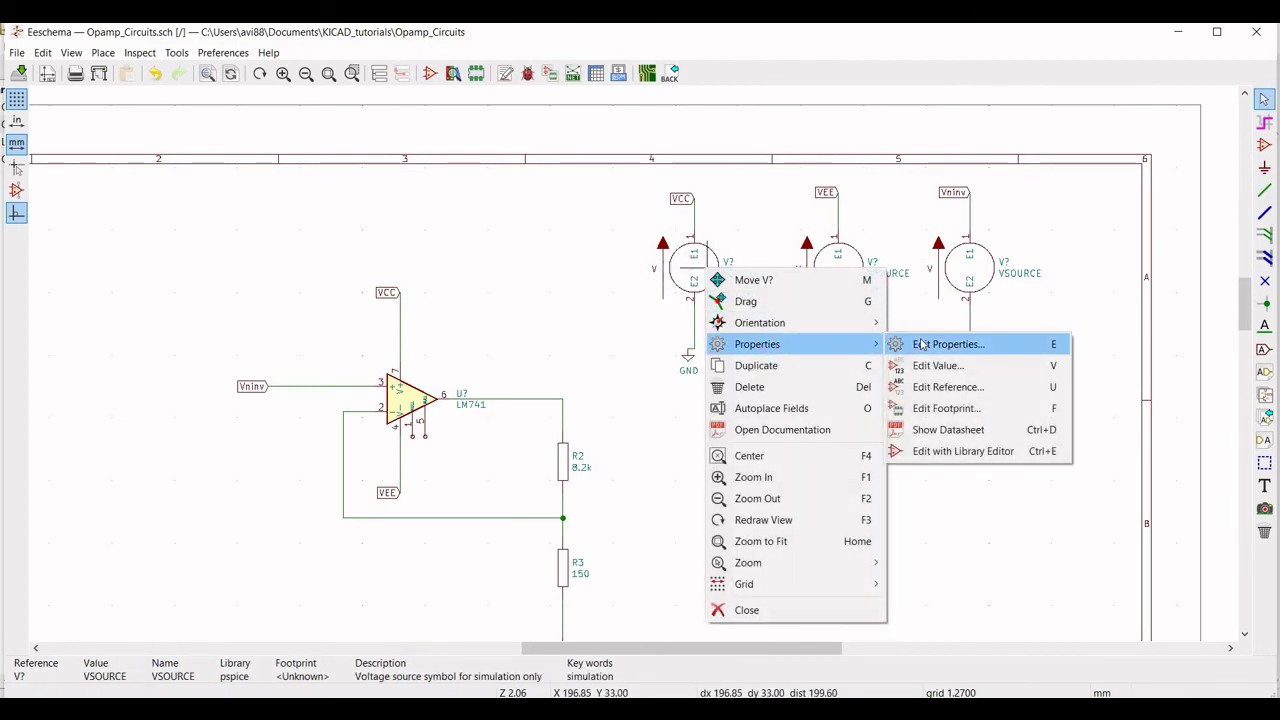
pyautogui.click(922, 344)
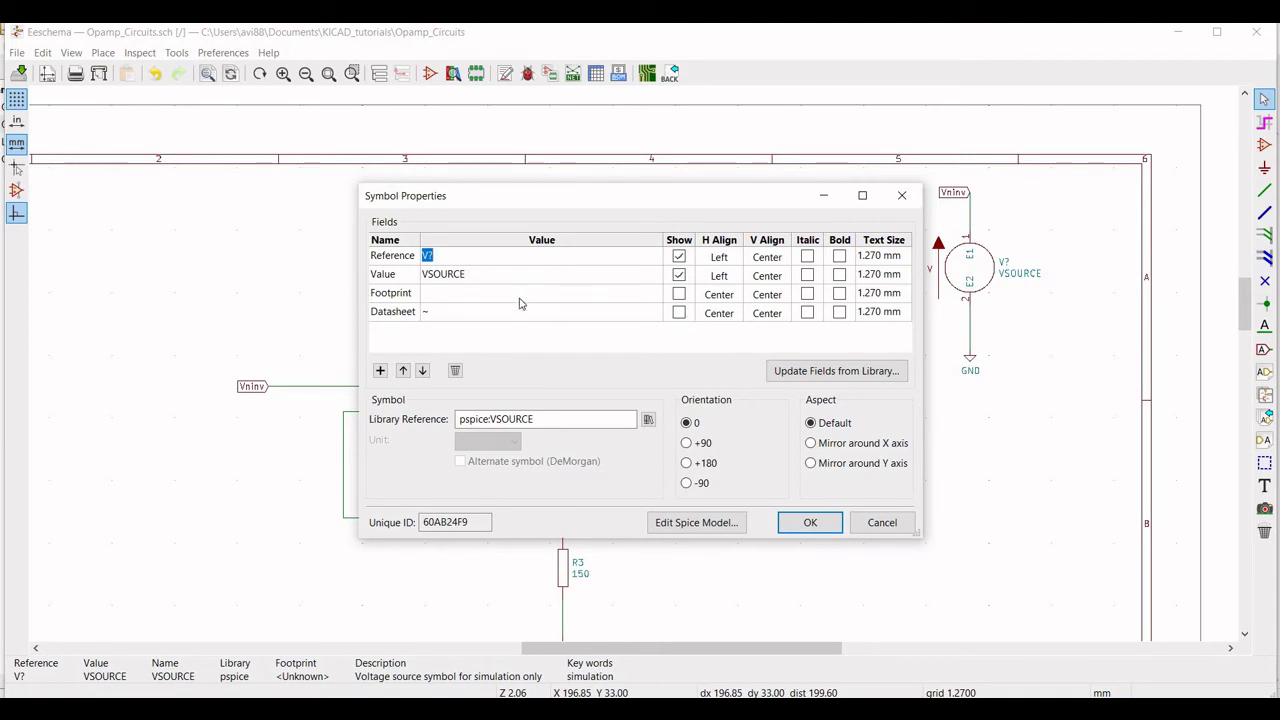
pyautogui.write('VCC')
pyautogui.click(479, 276)
pyautogui.write('5')
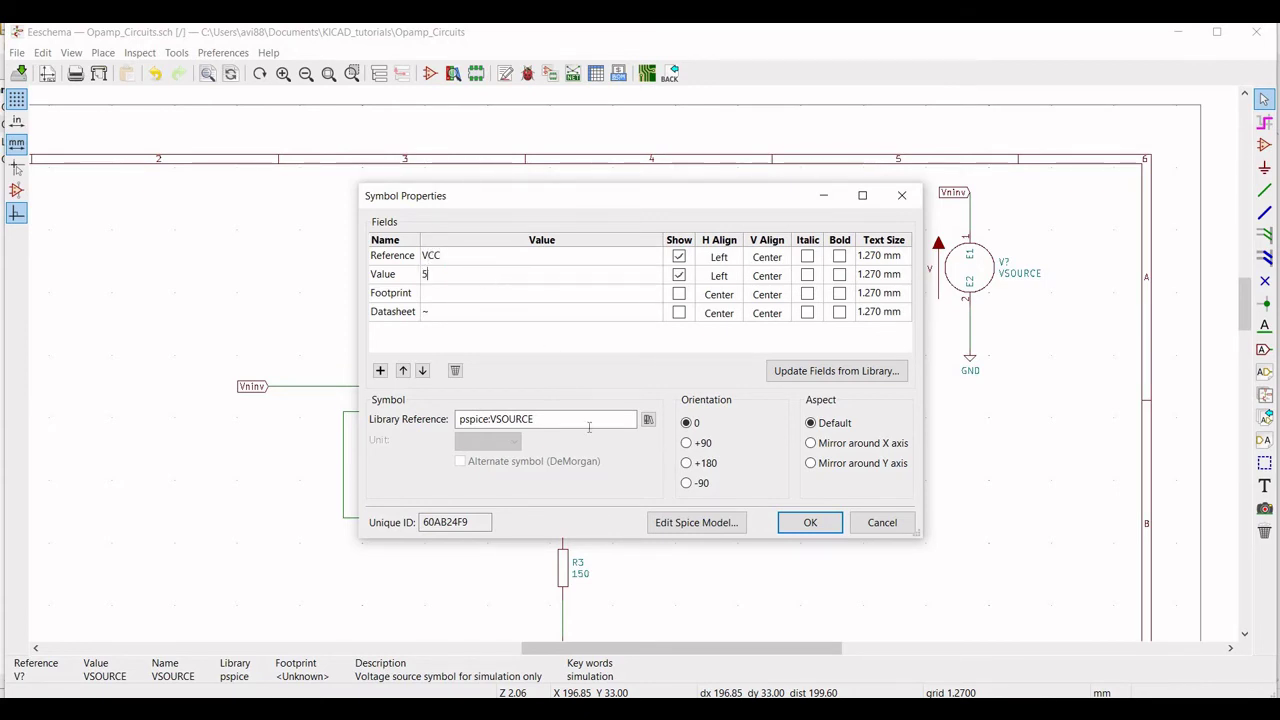
pyautogui.click(810, 522)
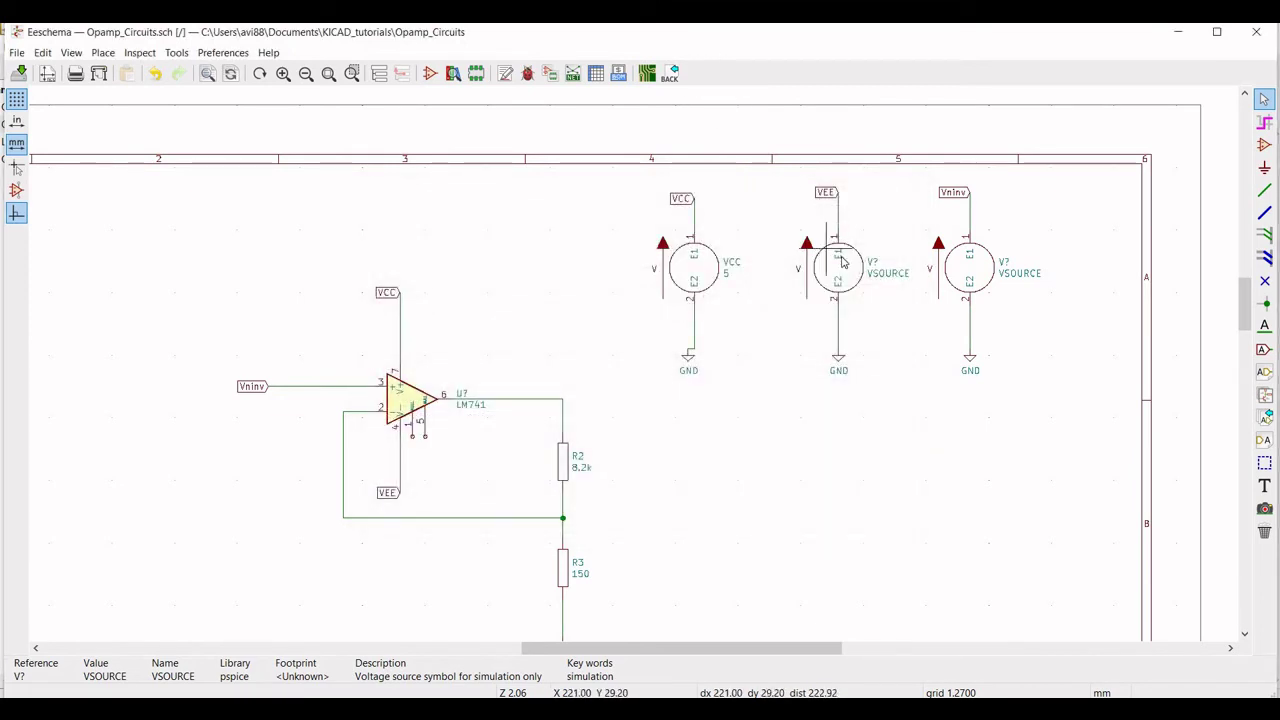
# - Set the middle voltage source's reference to VEE and its value to -5
pyautogui.rightClick(843, 262)
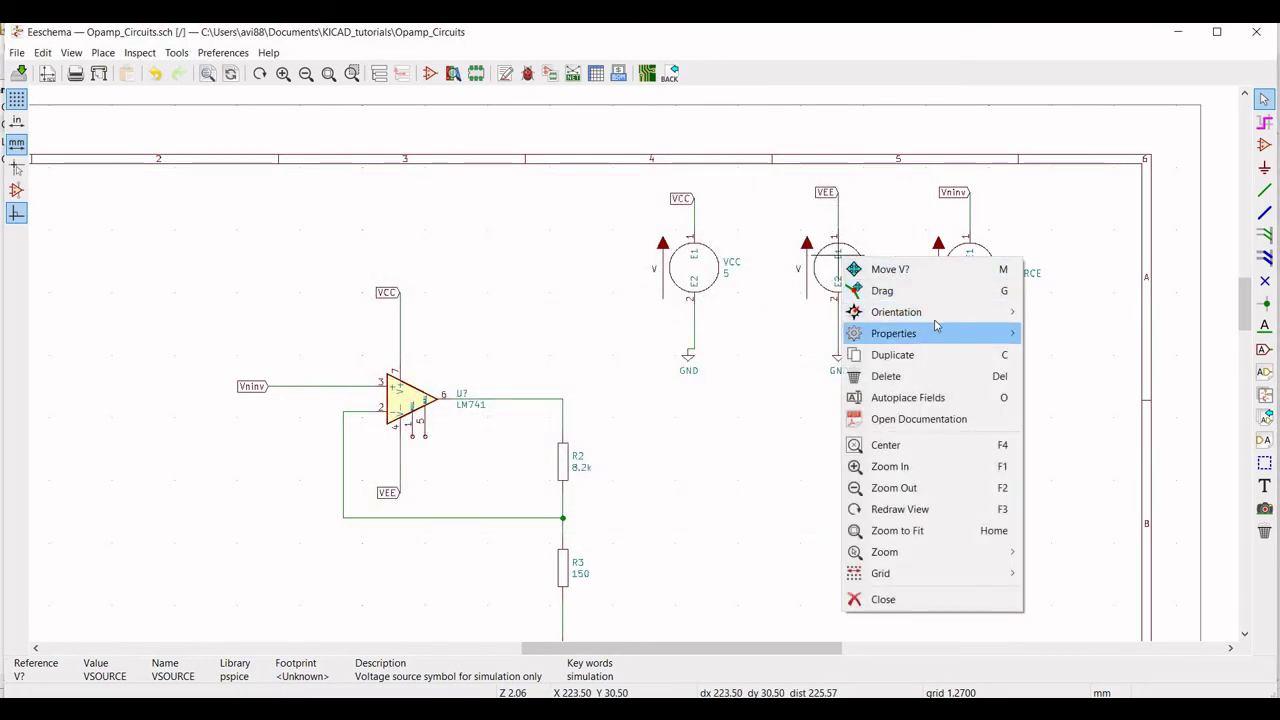
pyautogui.moveTo(905, 312)
pyautogui.moveTo(960, 333)
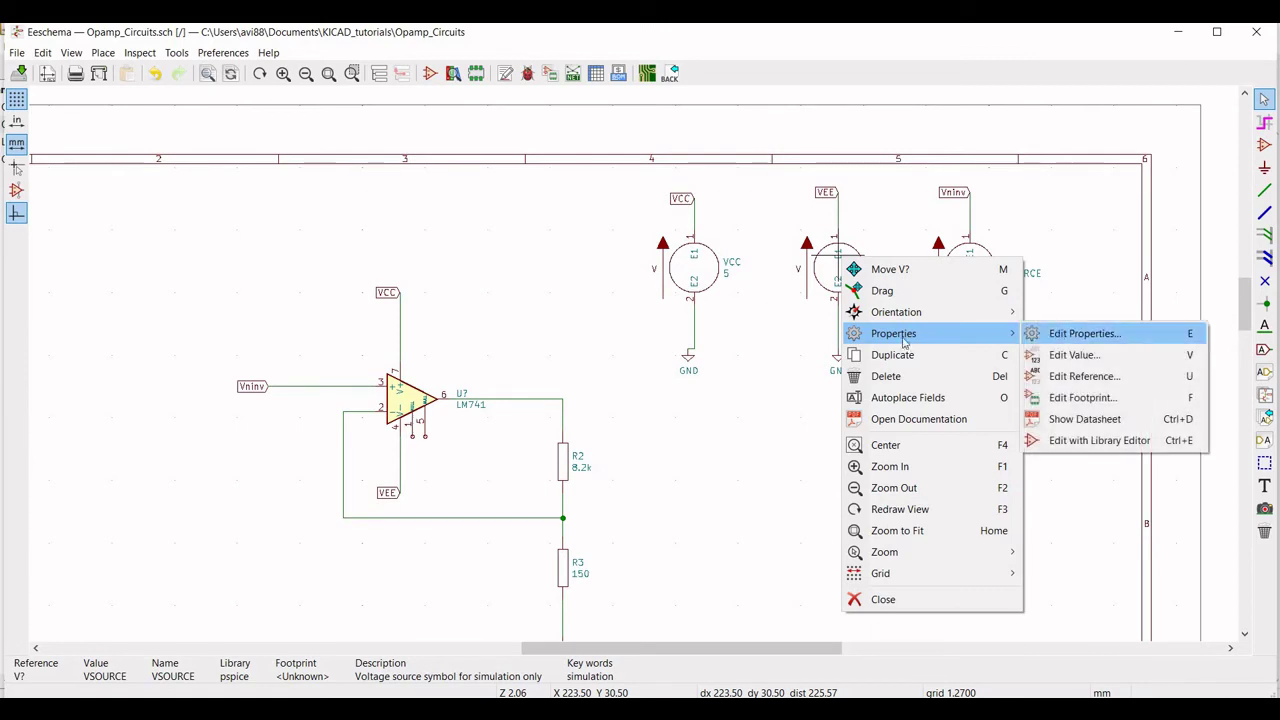
pyautogui.click(1080, 331)
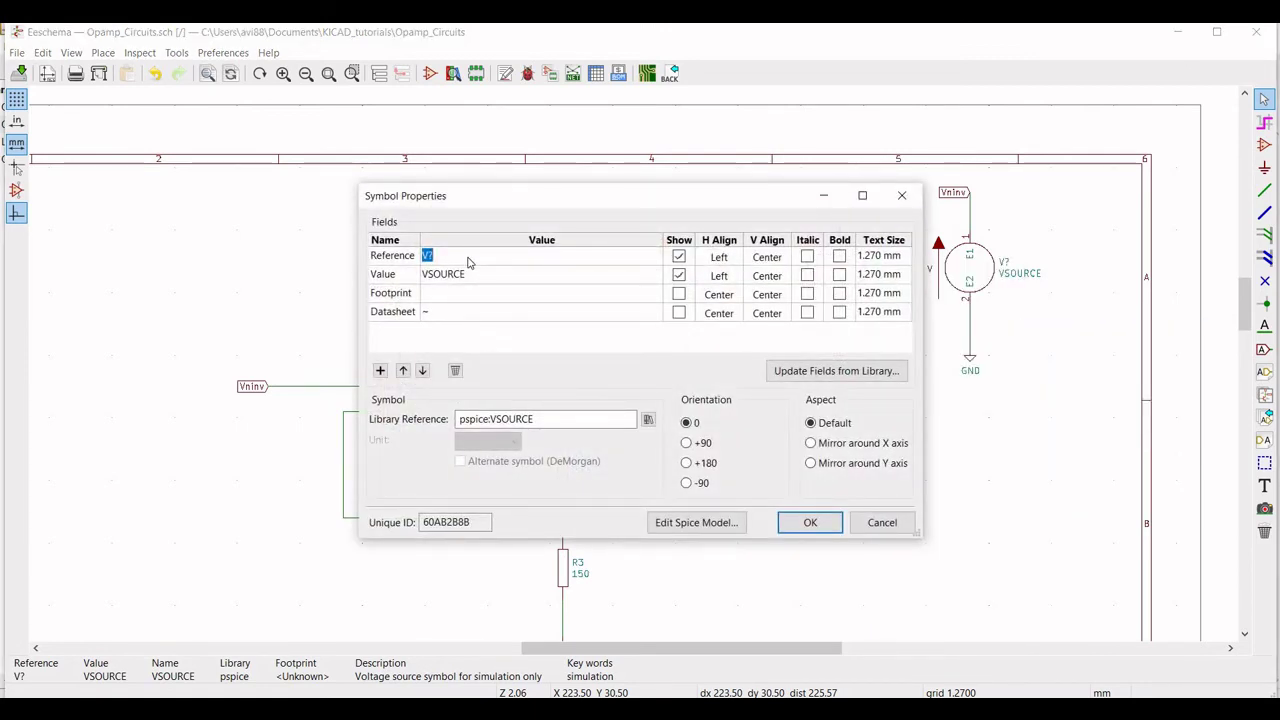
pyautogui.write('VEE')
pyautogui.click(445, 280)
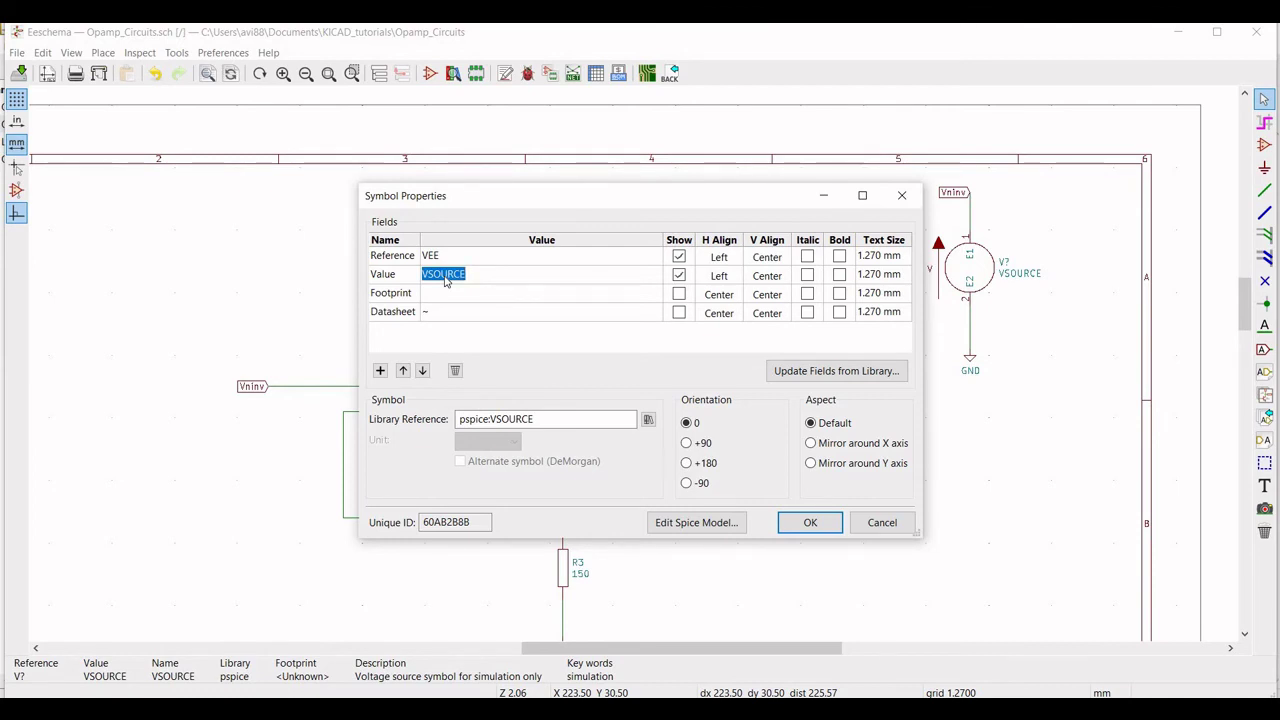
pyautogui.write('-5')
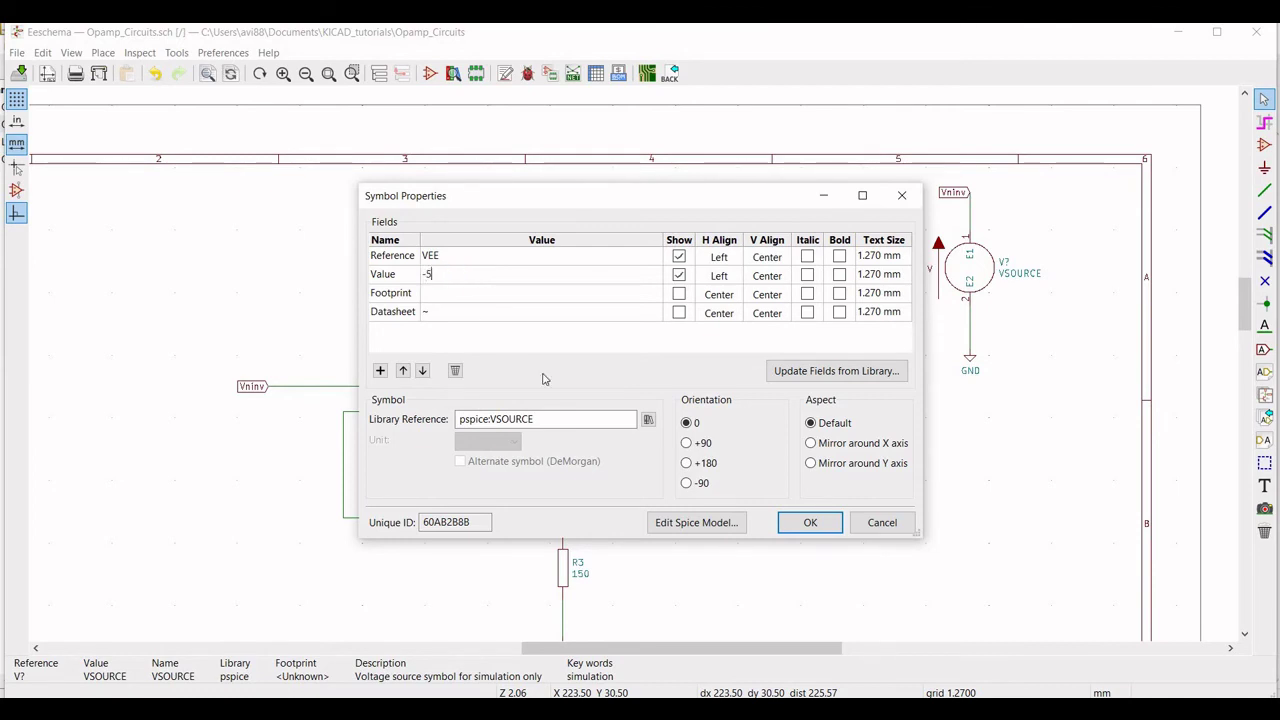
pyautogui.click(810, 522)
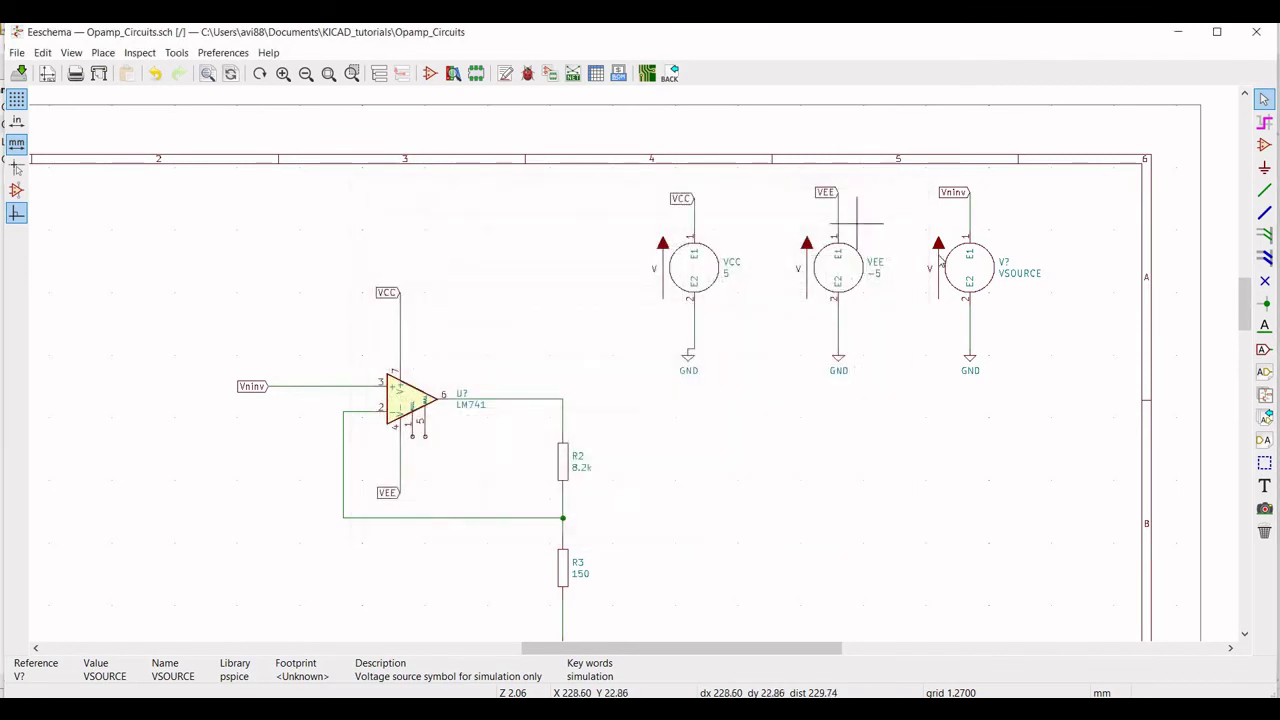
pyautogui.rightClick(974, 268)
# - Set the third source's reference to Vninv and its value to 0
pyautogui.moveTo(1025, 340)
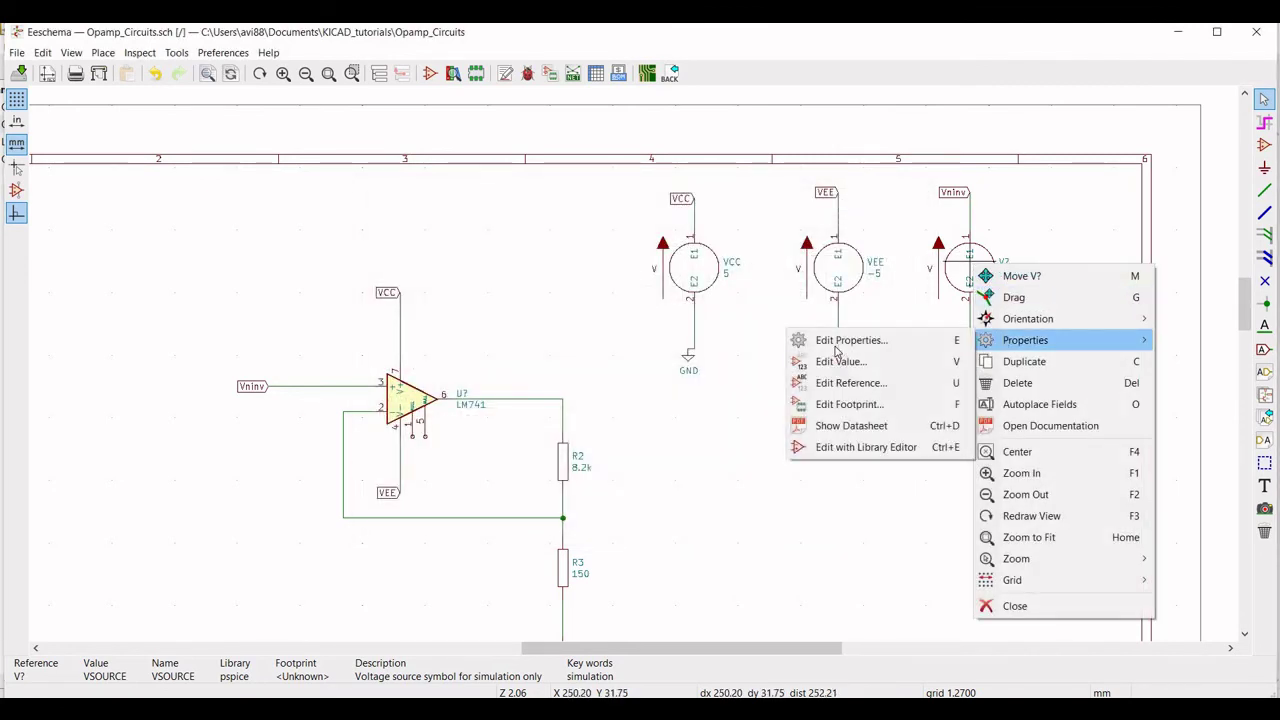
pyautogui.click(840, 341)
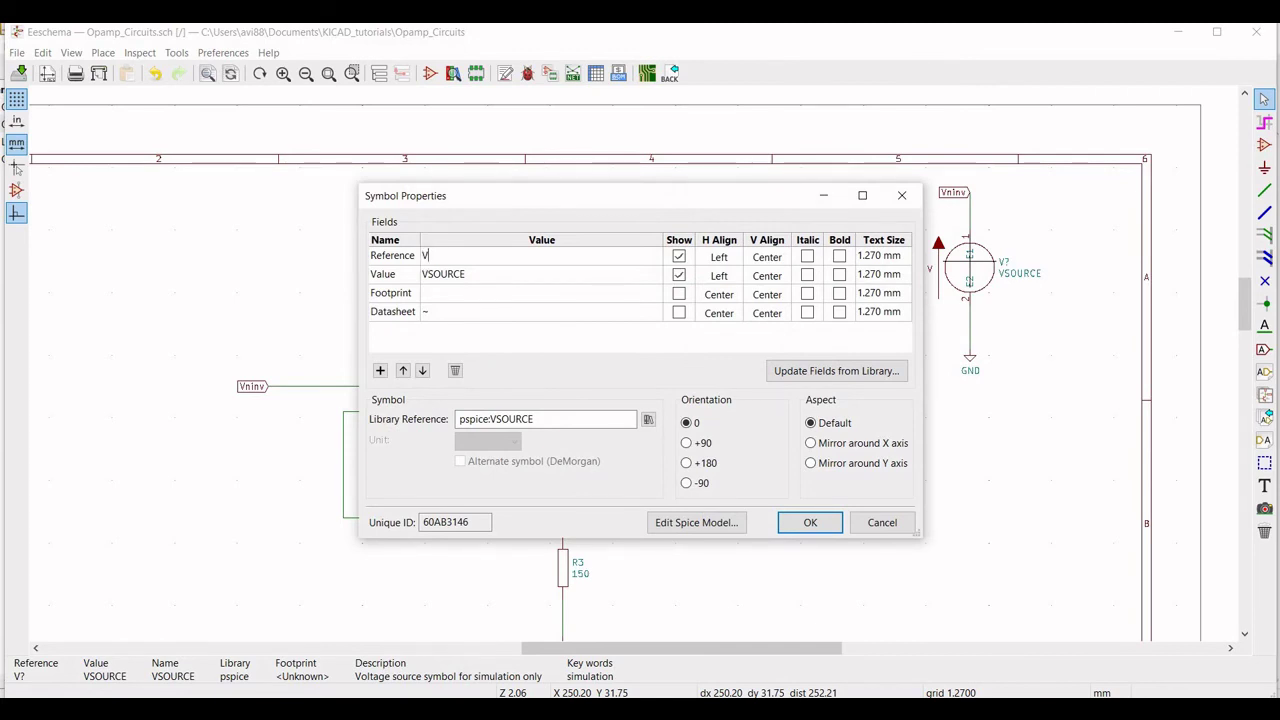
pyautogui.write('Vninv')
pyautogui.click(452, 279)
pyautogui.write('0')
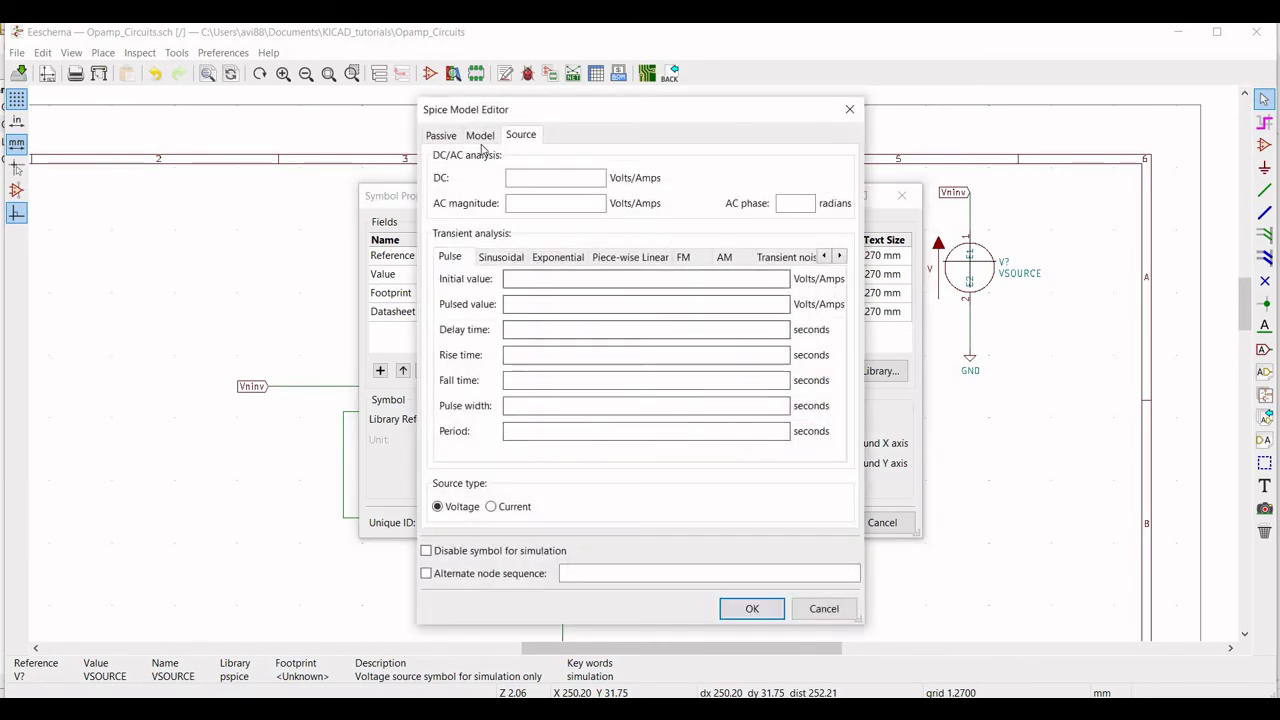
# - Give Vninv a sinusoidal SPICE model with offset 0, amplitude 0.1 and frequency 1k
pyautogui.click(480, 135)
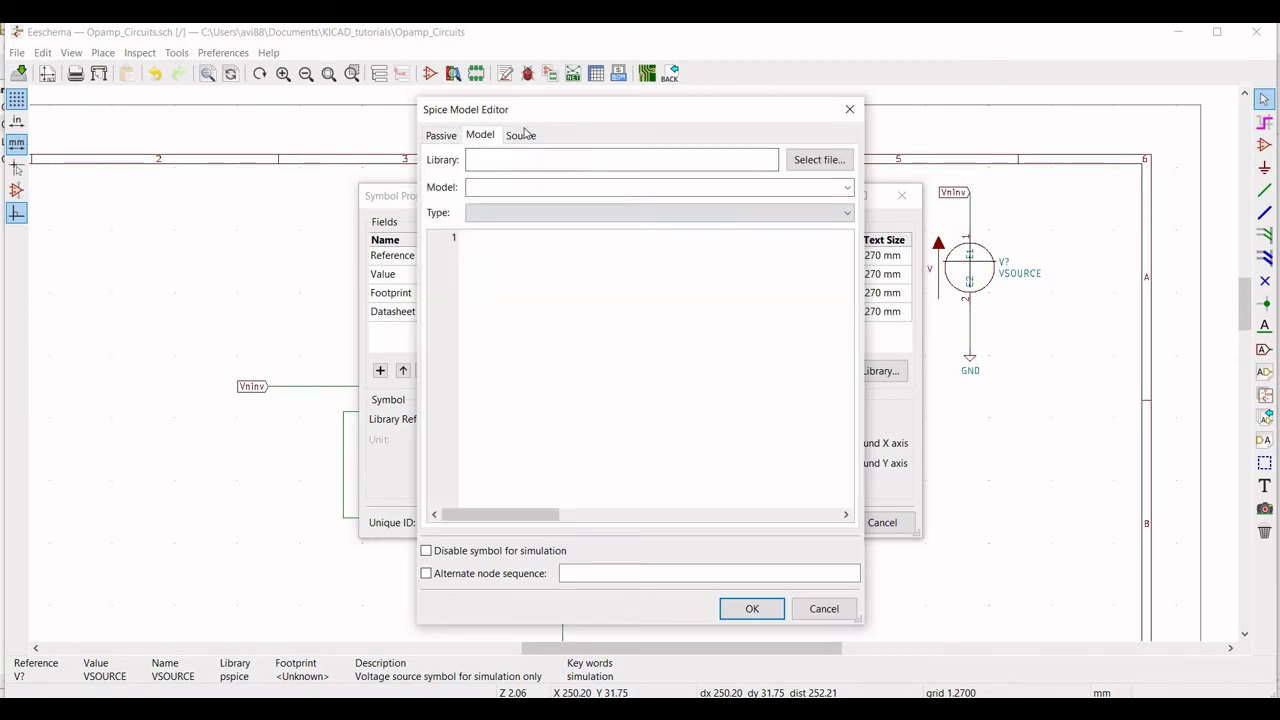
pyautogui.hotkey('ctrl', 'Tab')
pyautogui.click(500, 257)
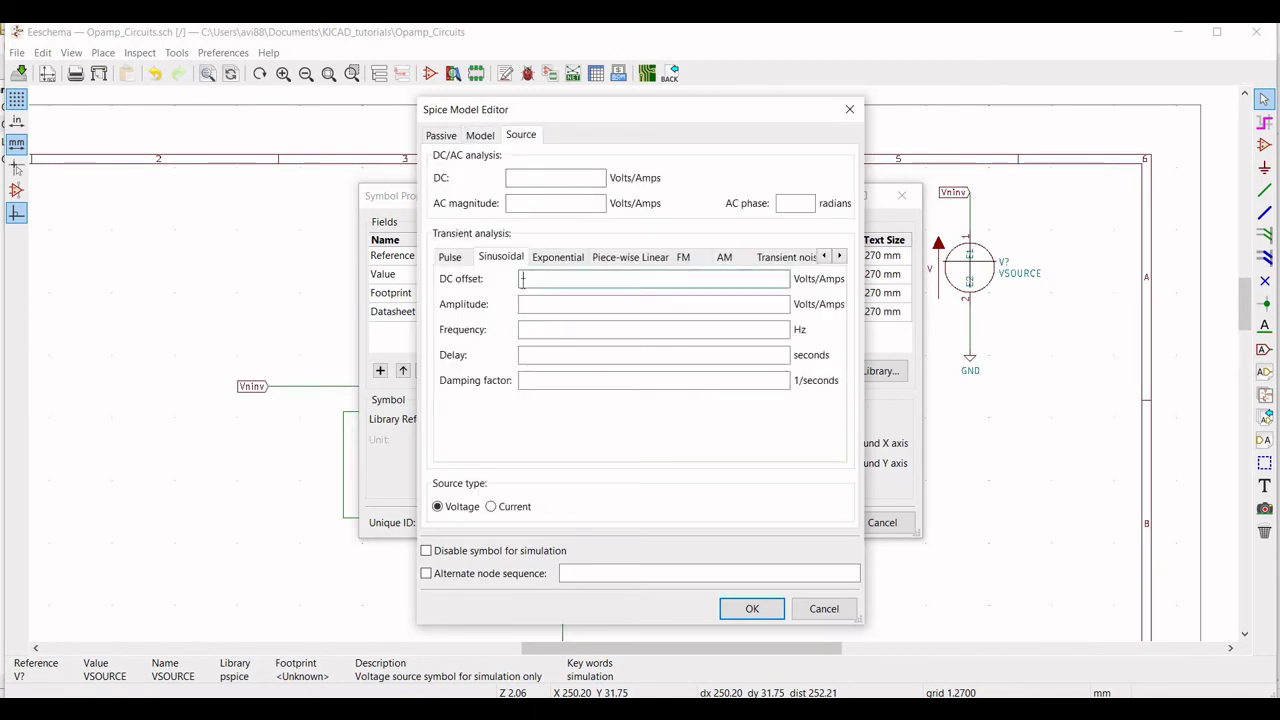
pyautogui.click(539, 307)
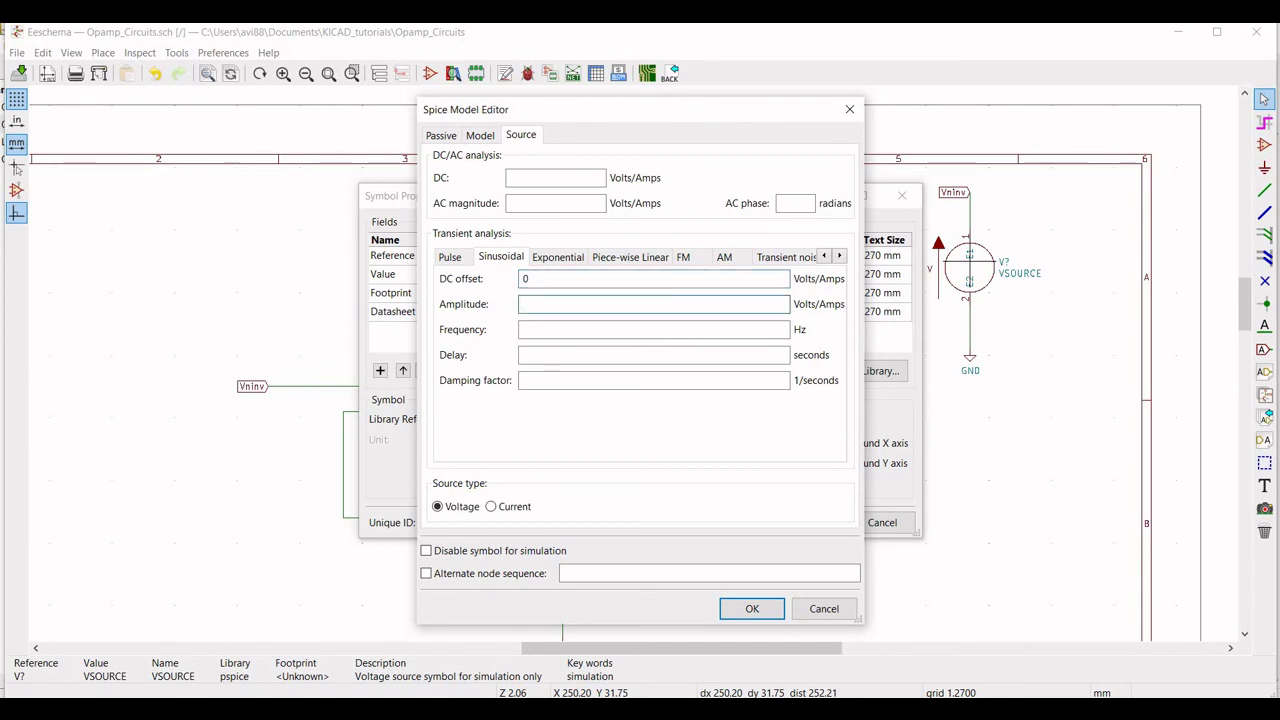
pyautogui.write('0.1')
pyautogui.click(605, 329)
pyautogui.write('1k')
pyautogui.click(752, 608)
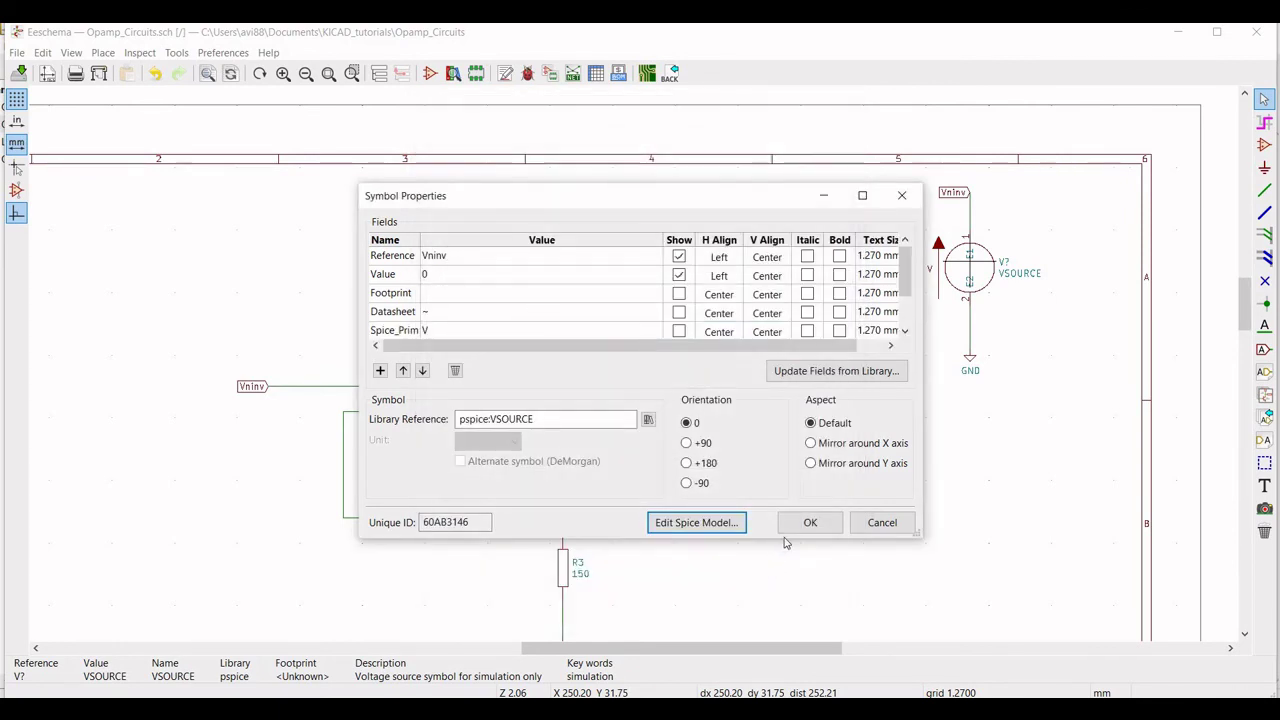
pyautogui.click(808, 523)
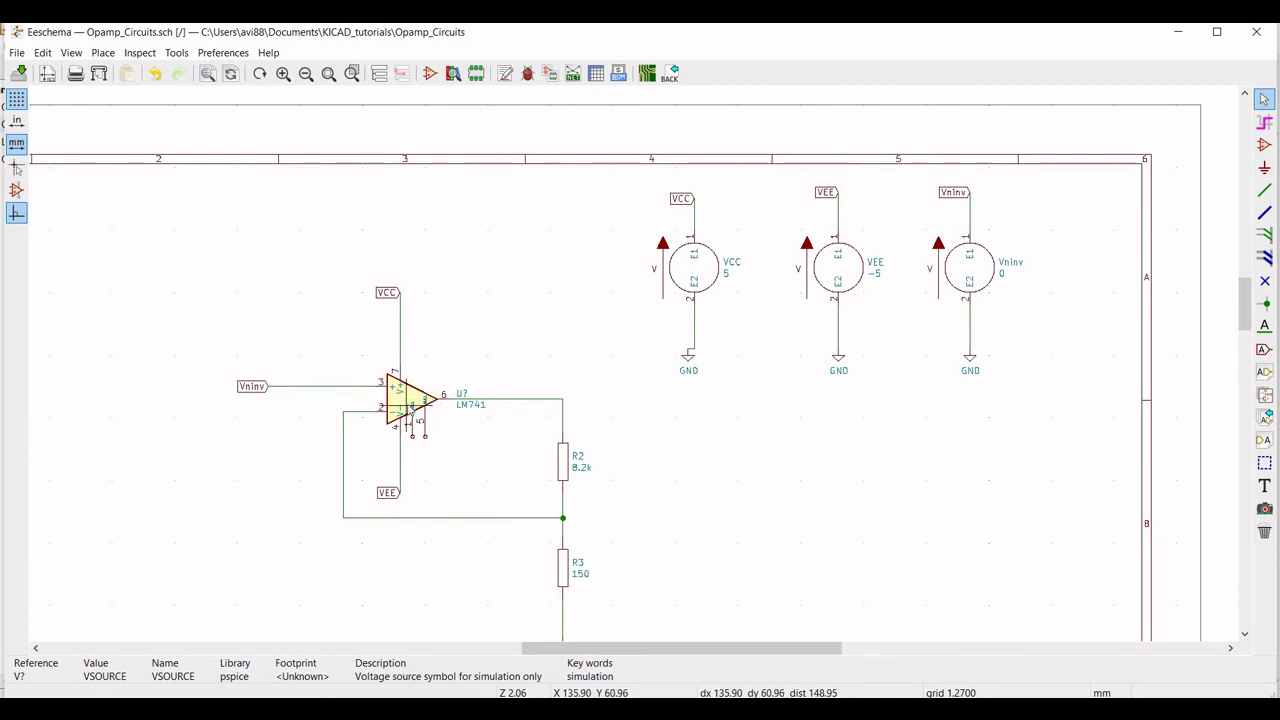
# - Set the op-amp's reference designator to U1
pyautogui.rightClick(409, 401)
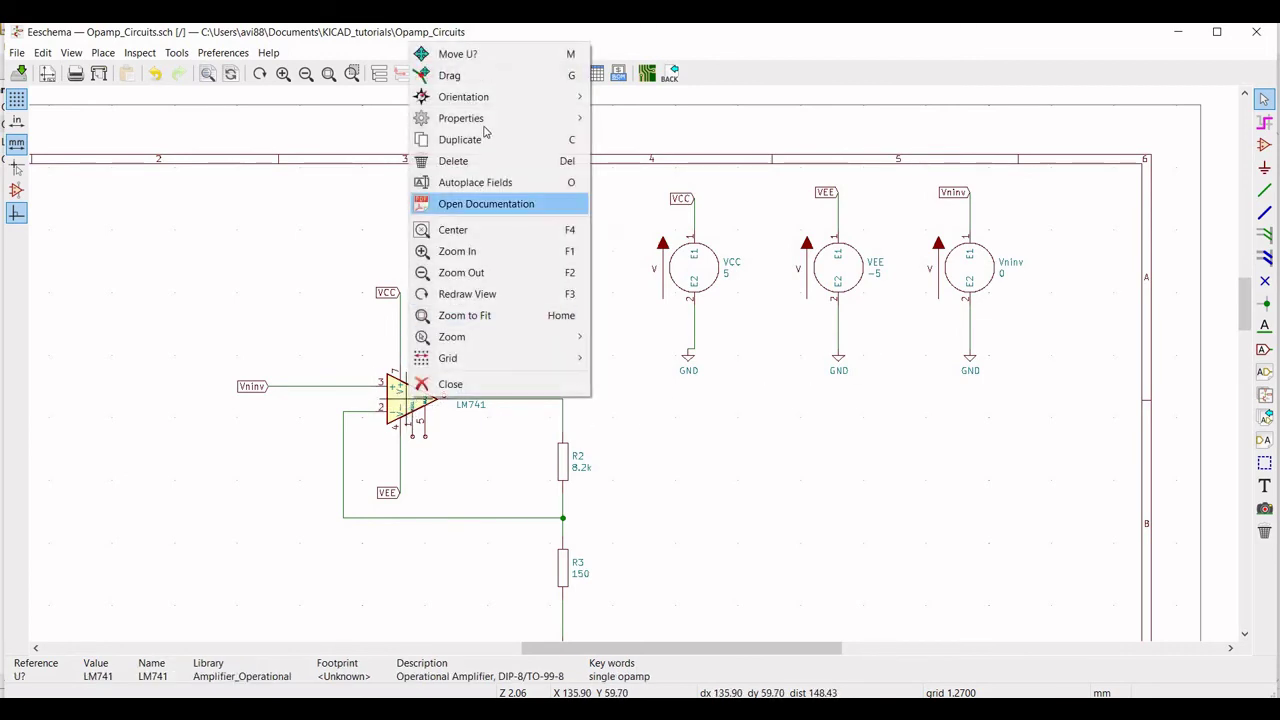
pyautogui.moveTo(485, 130)
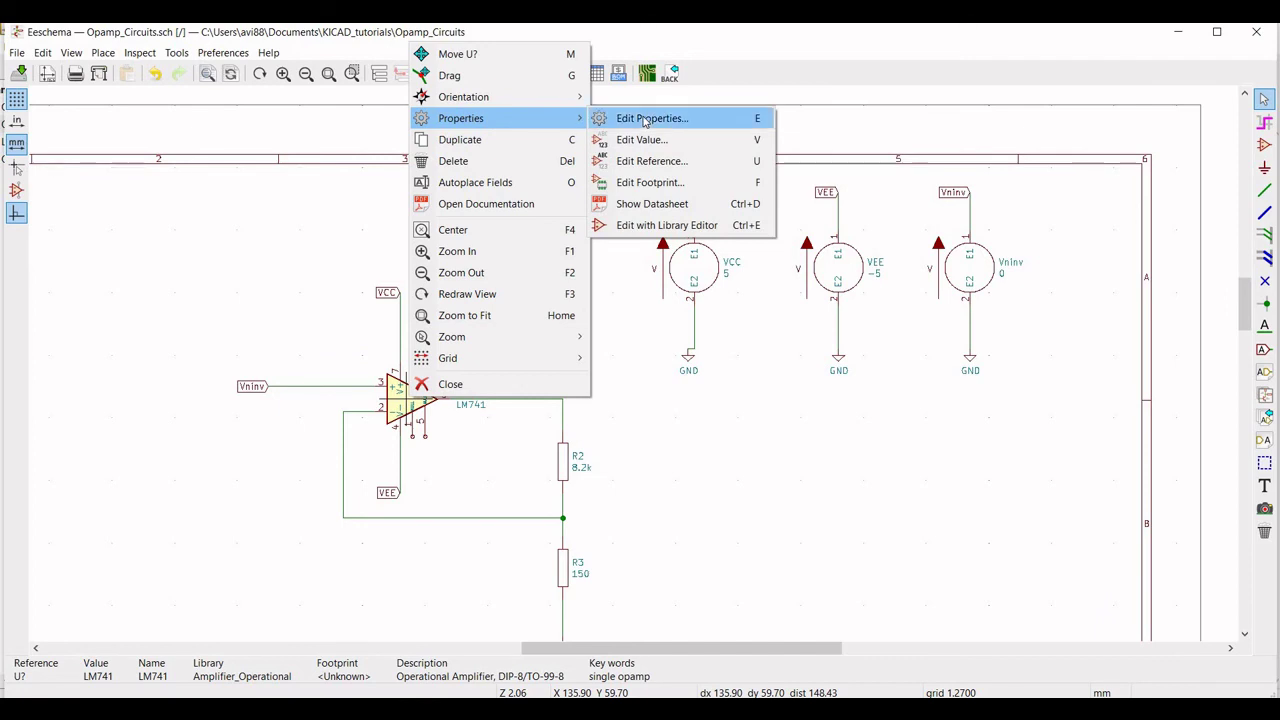
pyautogui.click(637, 122)
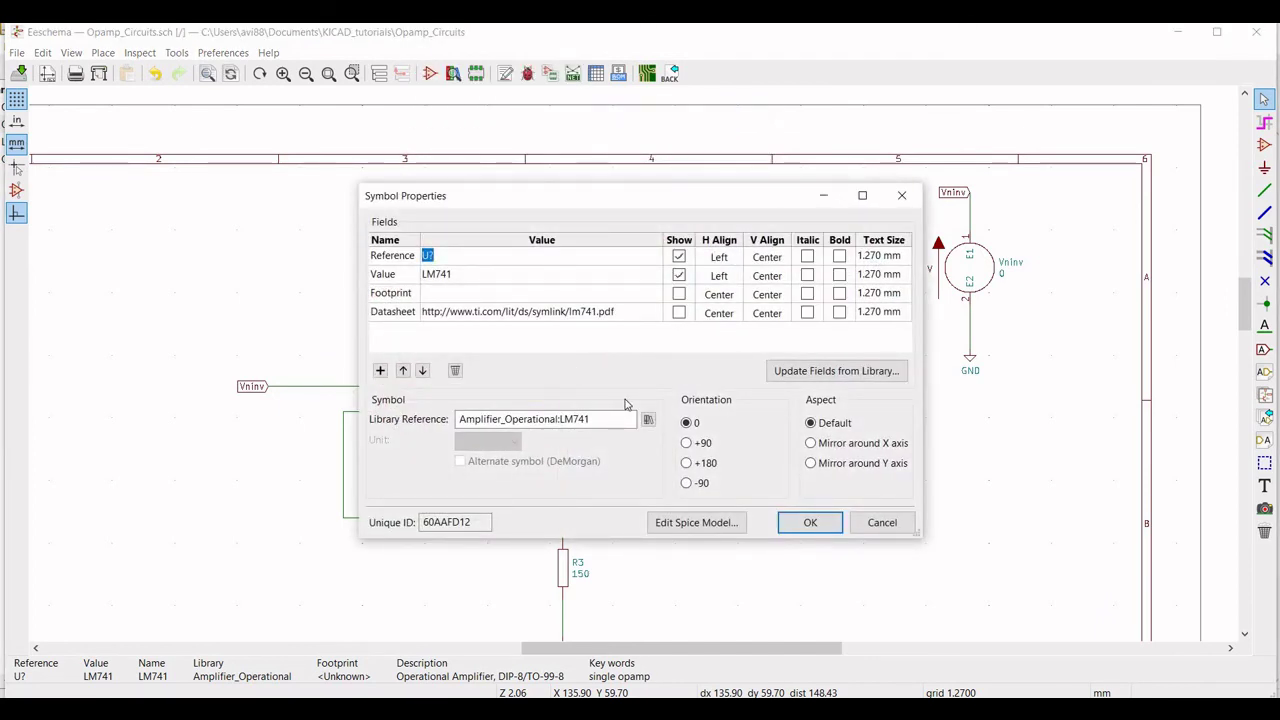
pyautogui.write('U1')
# - Assign the LM741 model from LM741.lib with node sequence 3 2 7 4 6
pyautogui.click(697, 522)
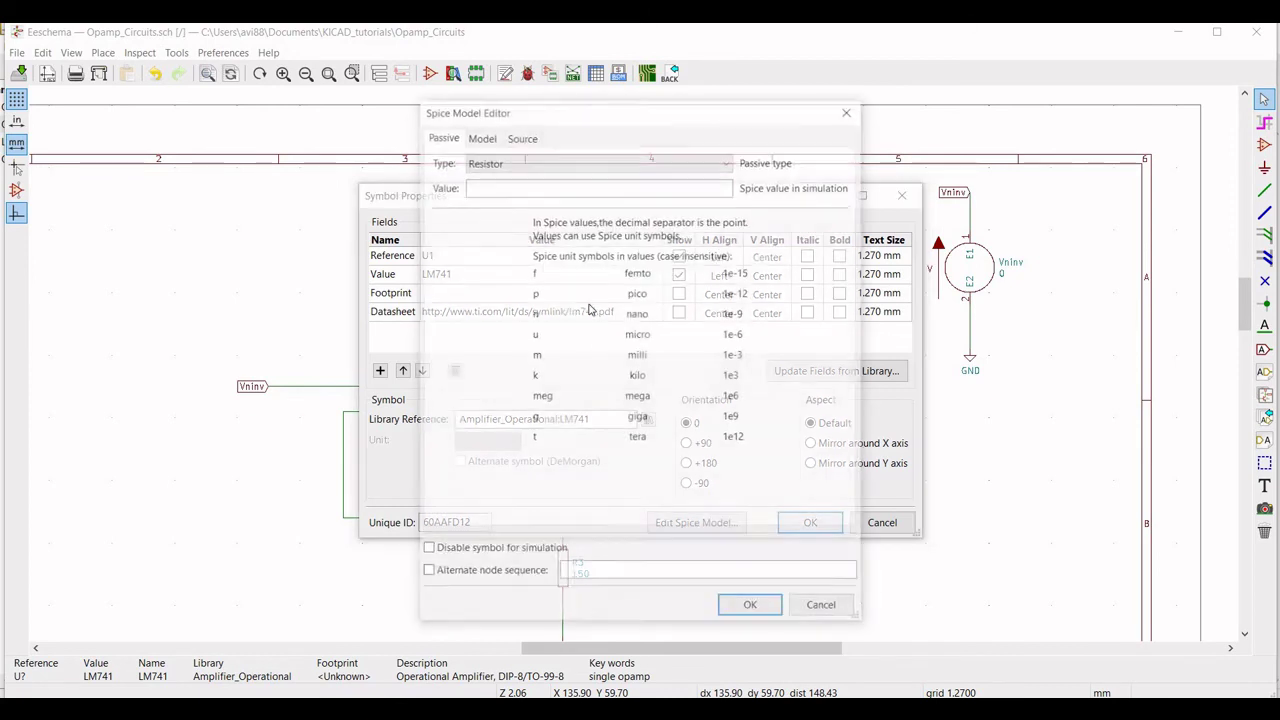
pyautogui.click(481, 135)
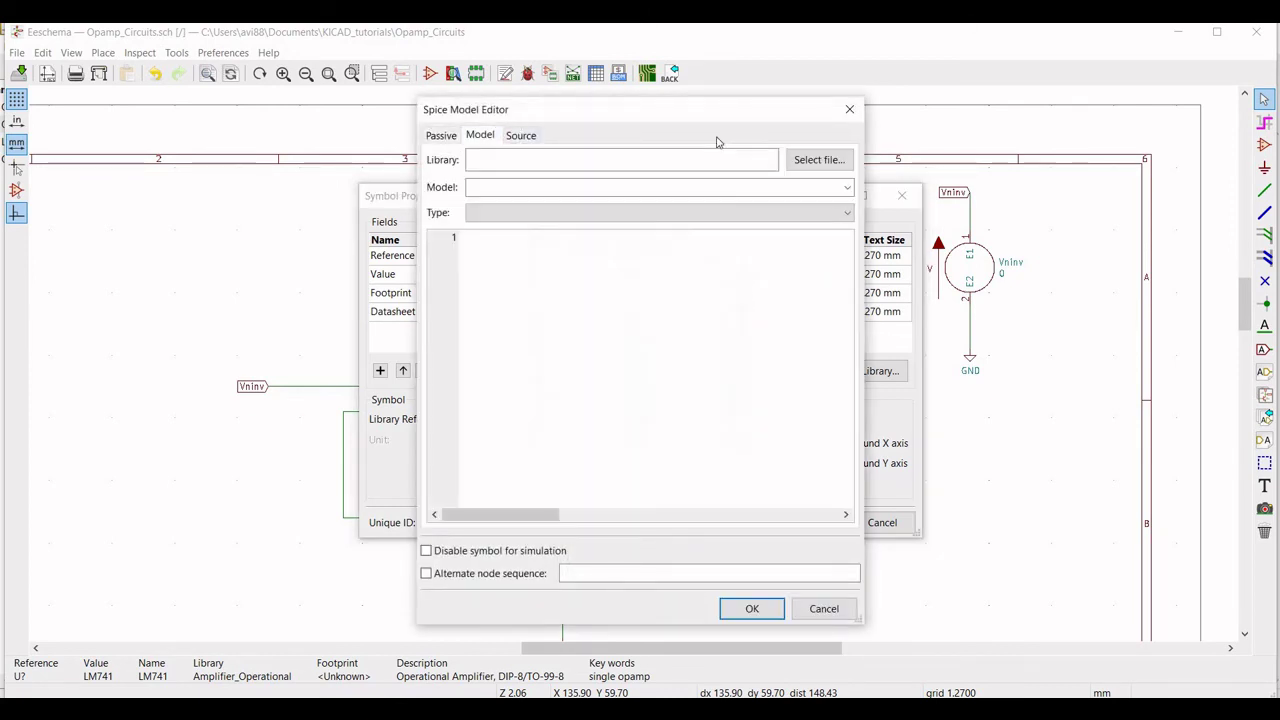
pyautogui.click(814, 164)
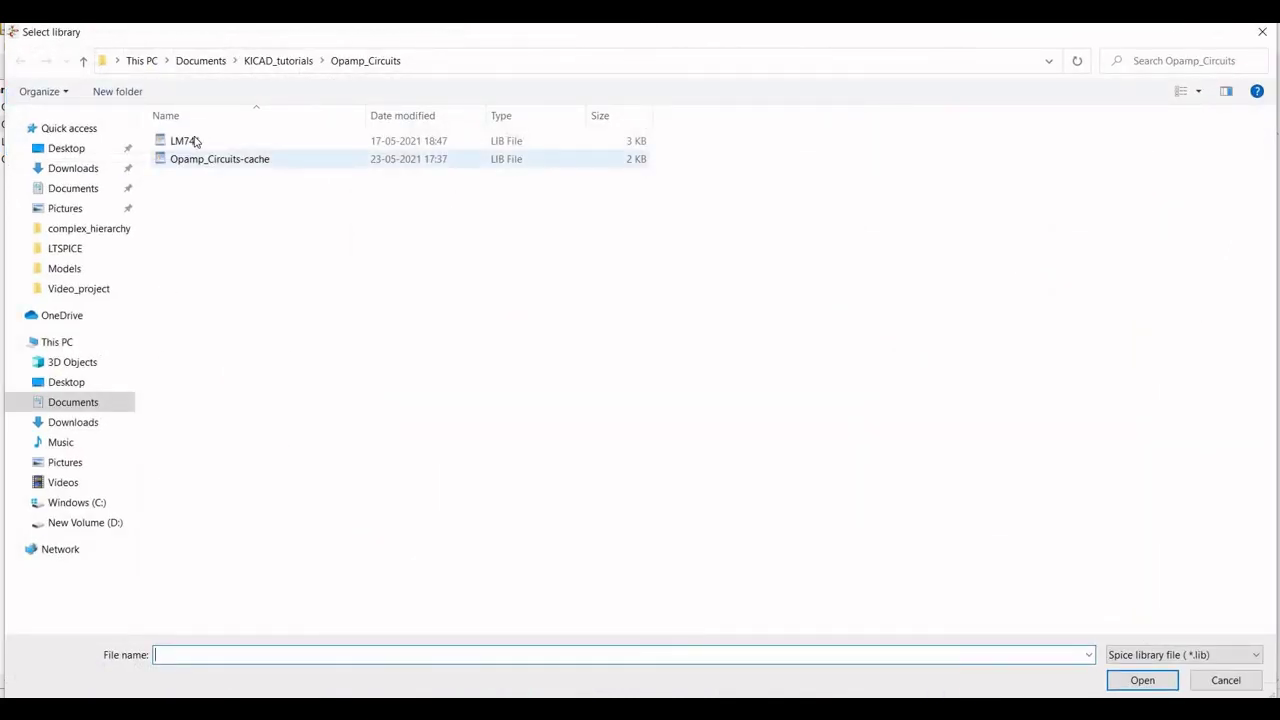
pyautogui.click(236, 159)
pyautogui.press('Up')
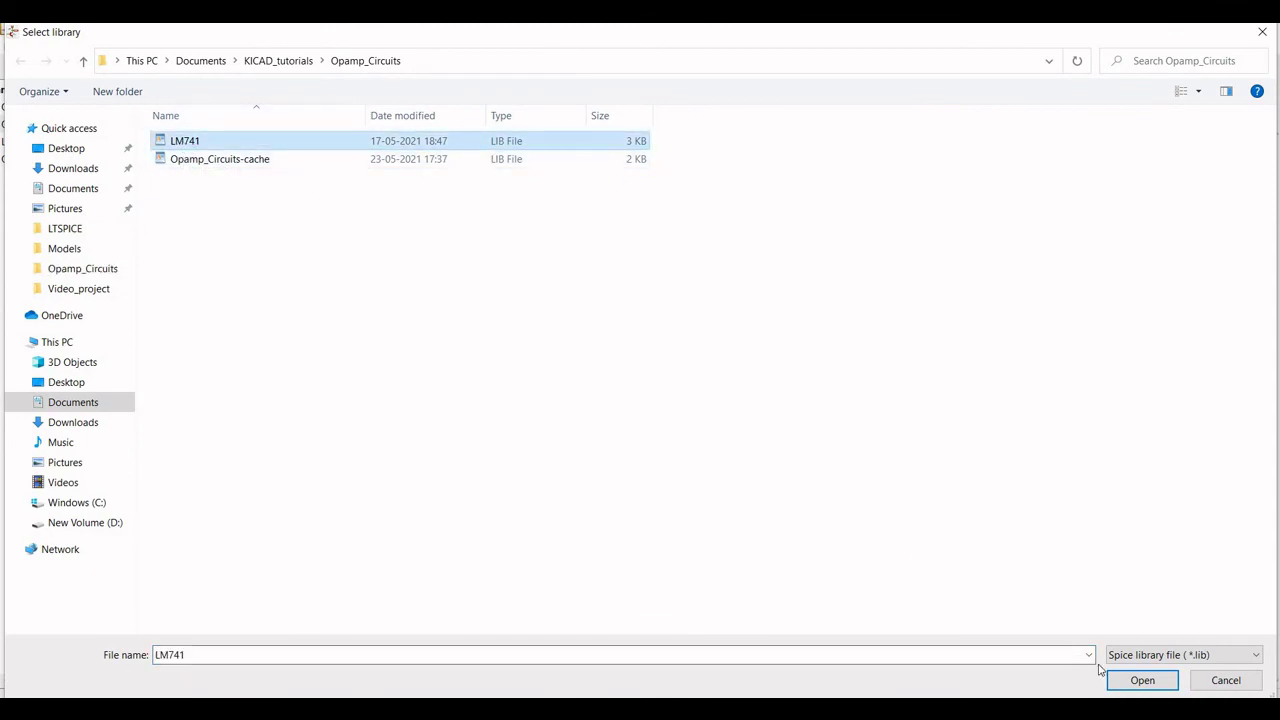
pyautogui.click(1140, 680)
pyautogui.click(576, 205)
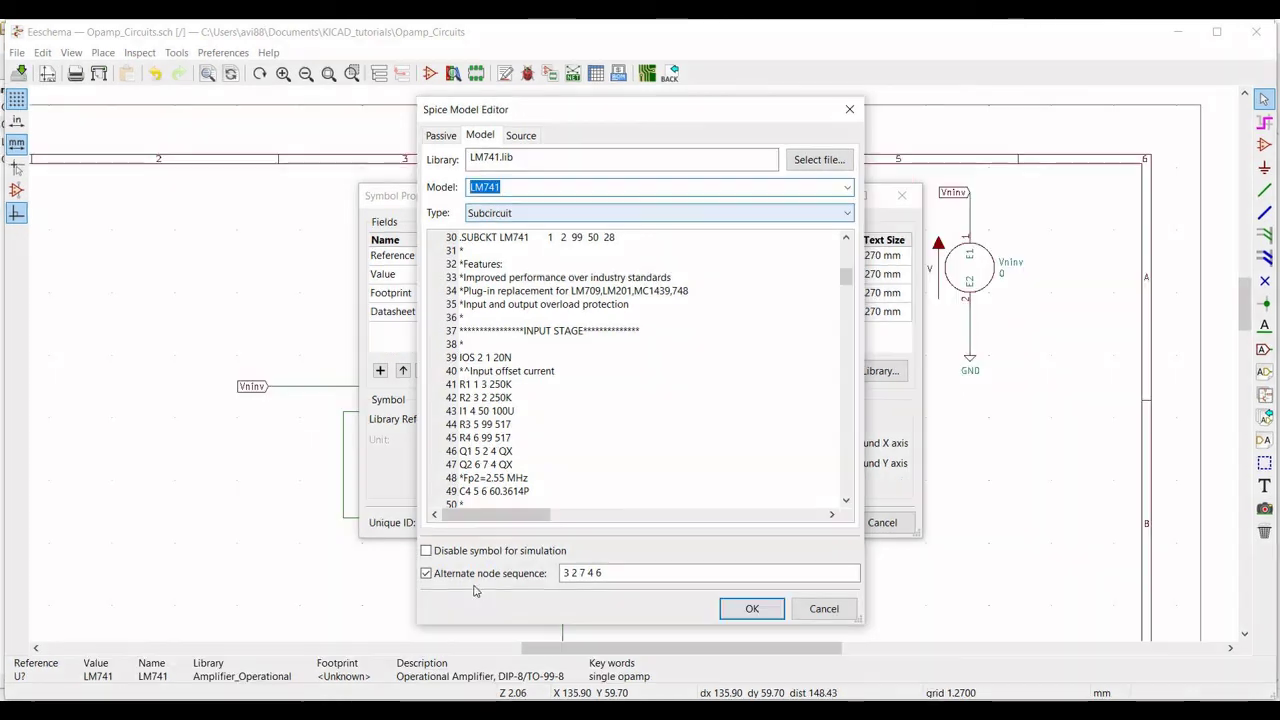
pyautogui.click(751, 607)
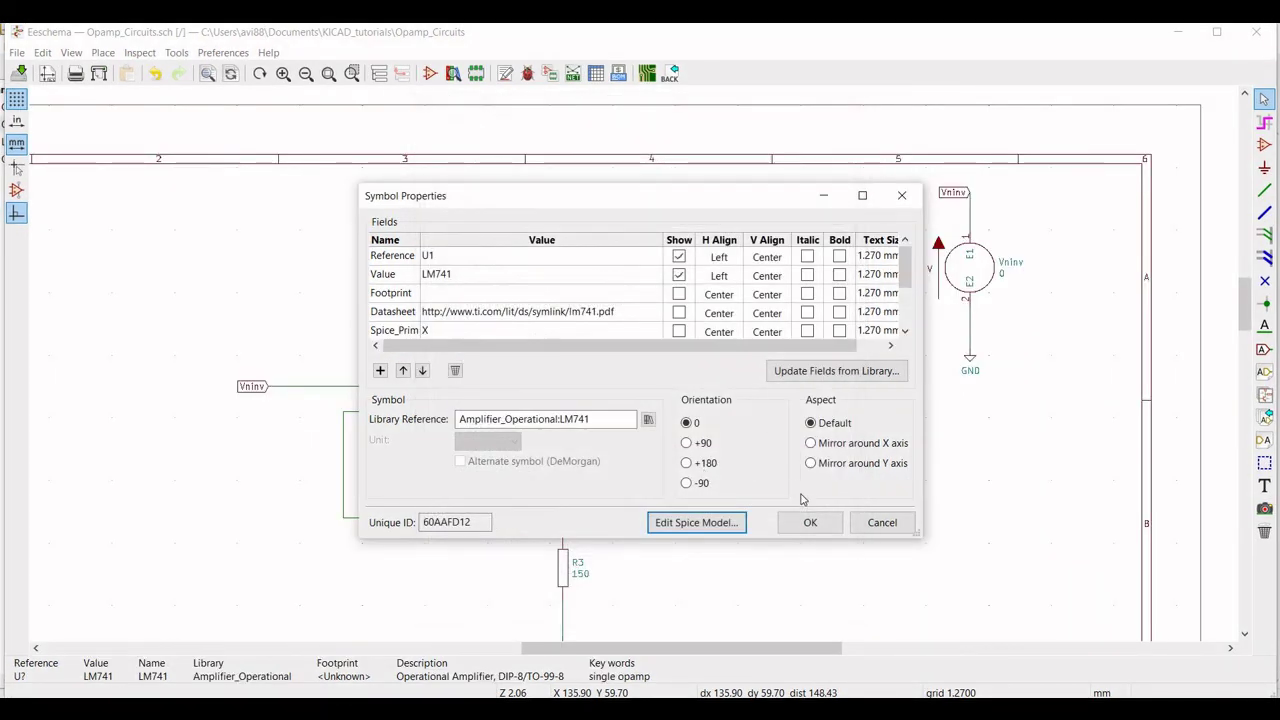
pyautogui.click(810, 524)
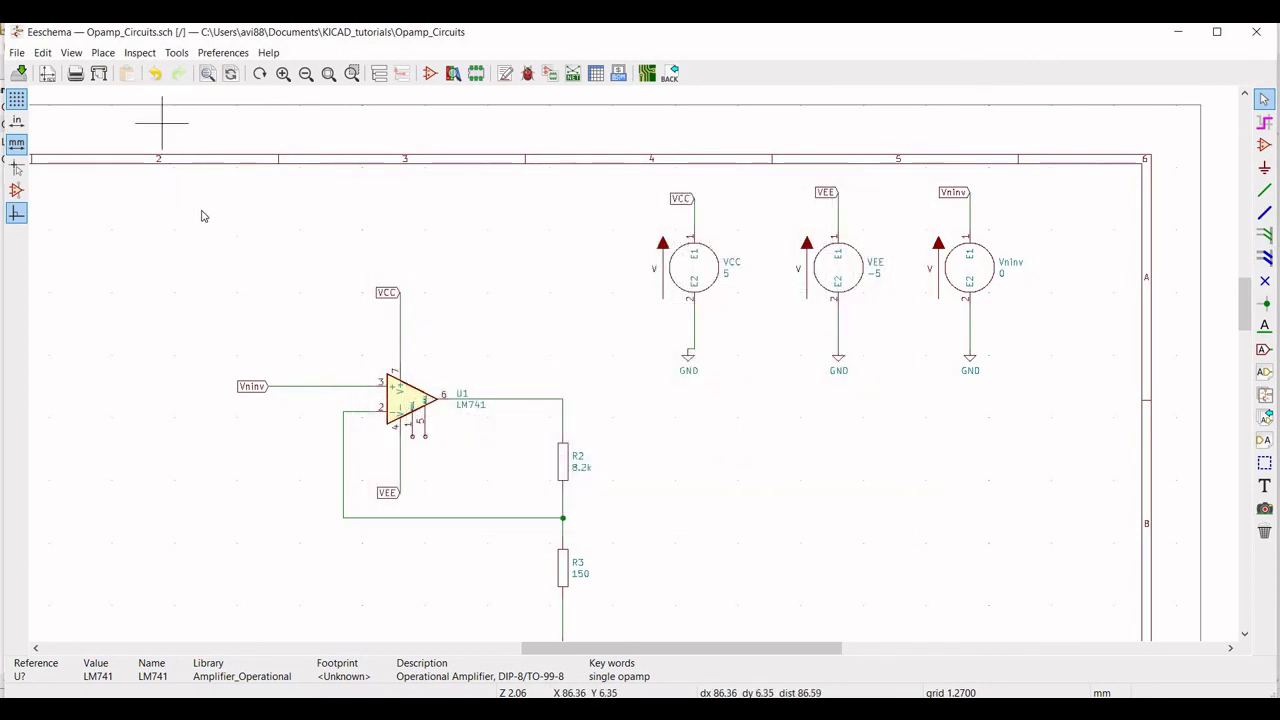
# - Place the text directive '.tran 4m 8m' on the sheet above the op-amp
pyautogui.click(139, 52)
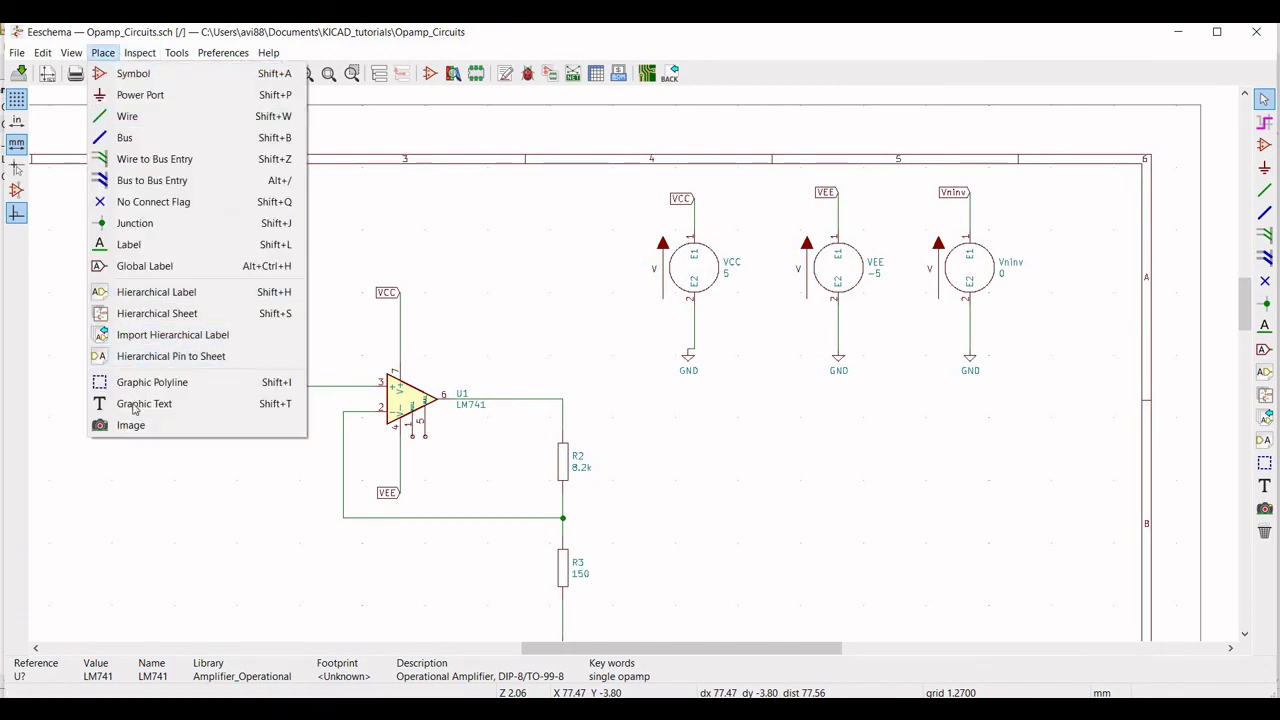
pyautogui.click(135, 403)
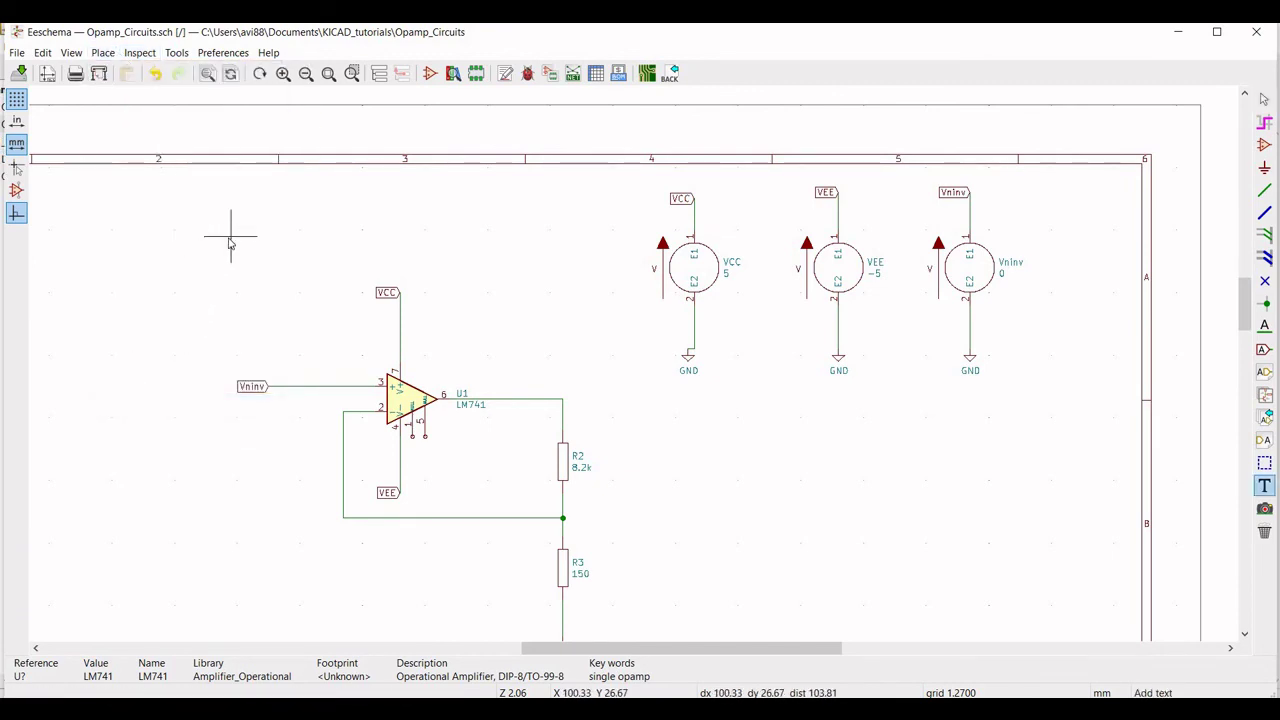
pyautogui.click(229, 243)
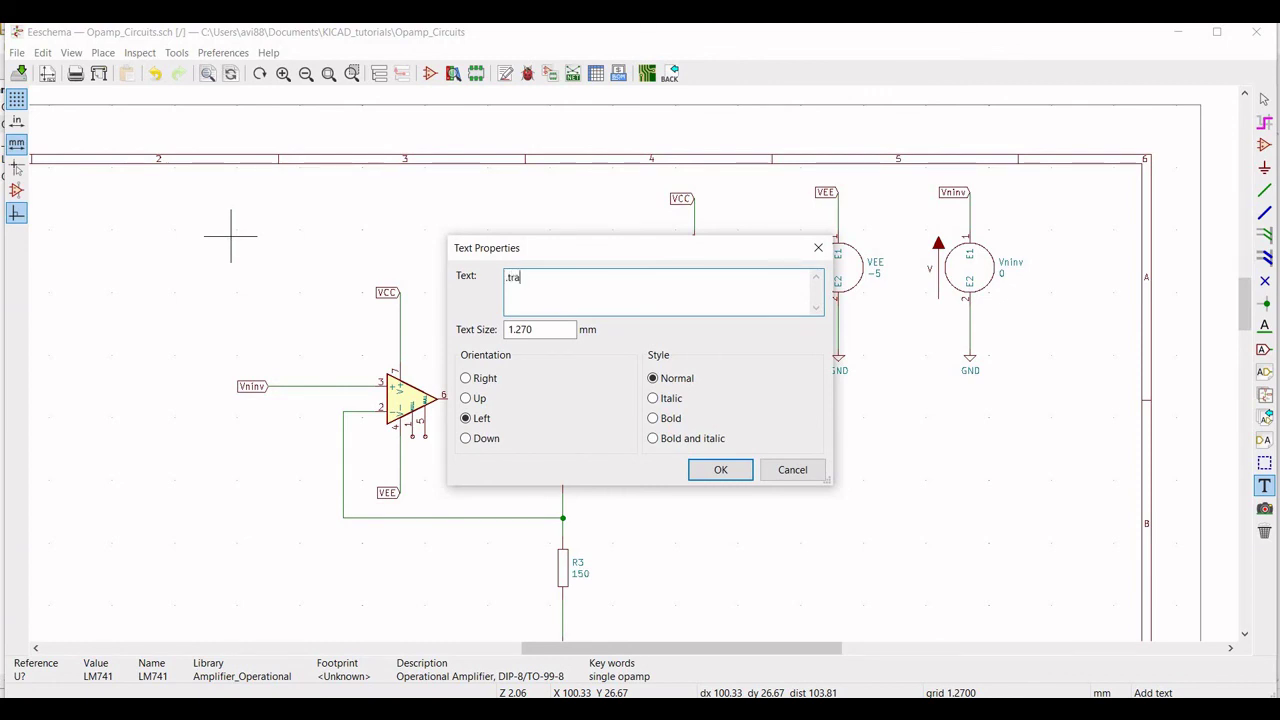
pyautogui.write('.tran 4m 8m')
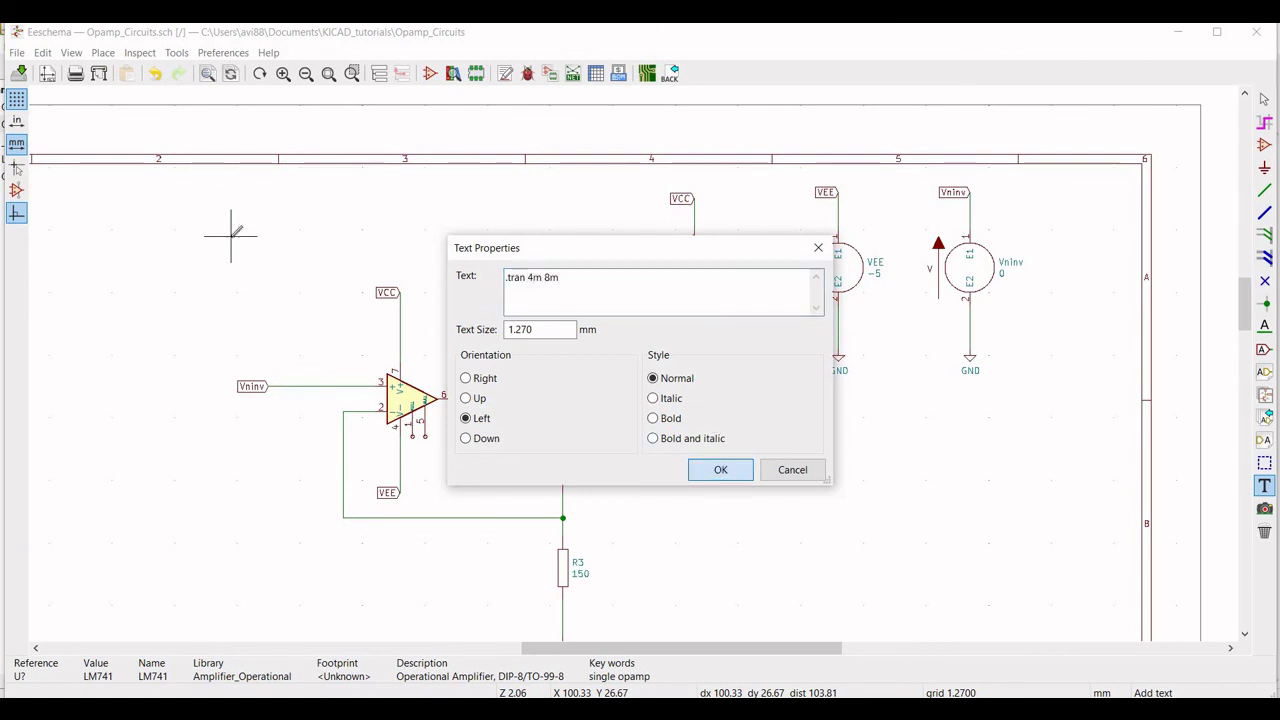
pyautogui.click(720, 470)
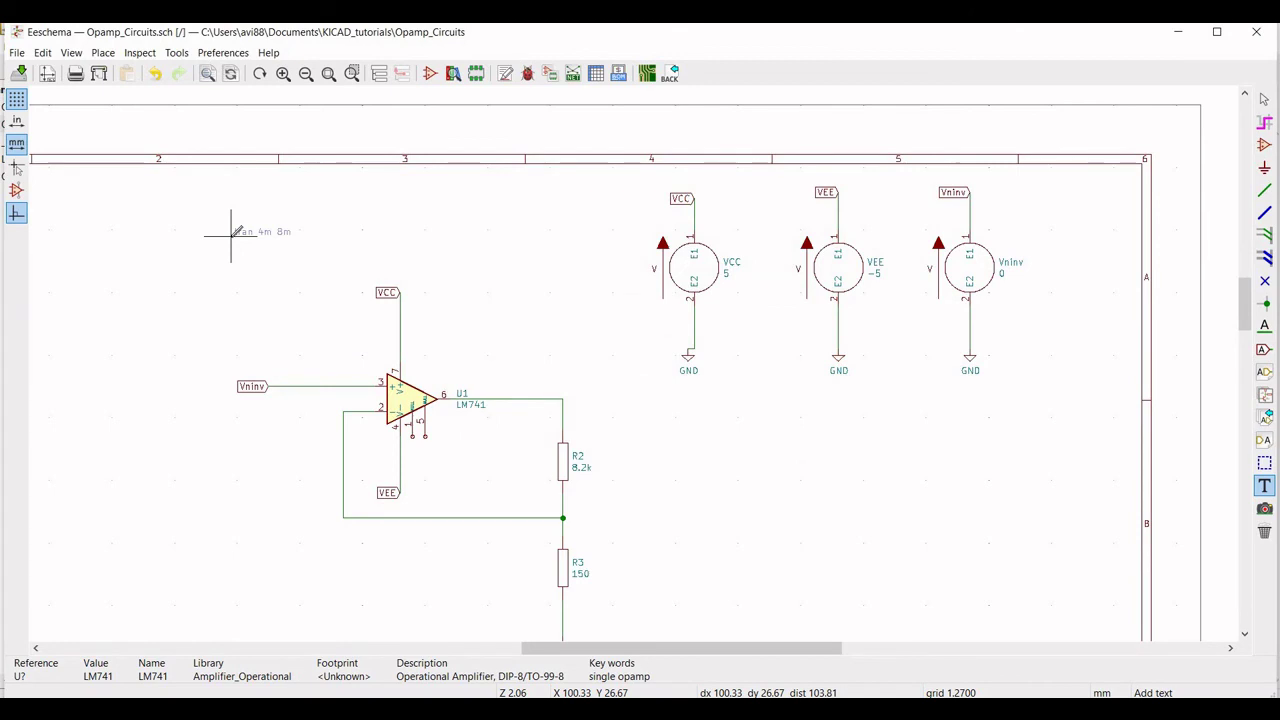
pyautogui.click(222, 53)
# - Run the transient simulation and probe the Vninv net to plot V(Vninv)
pyautogui.click(215, 331)
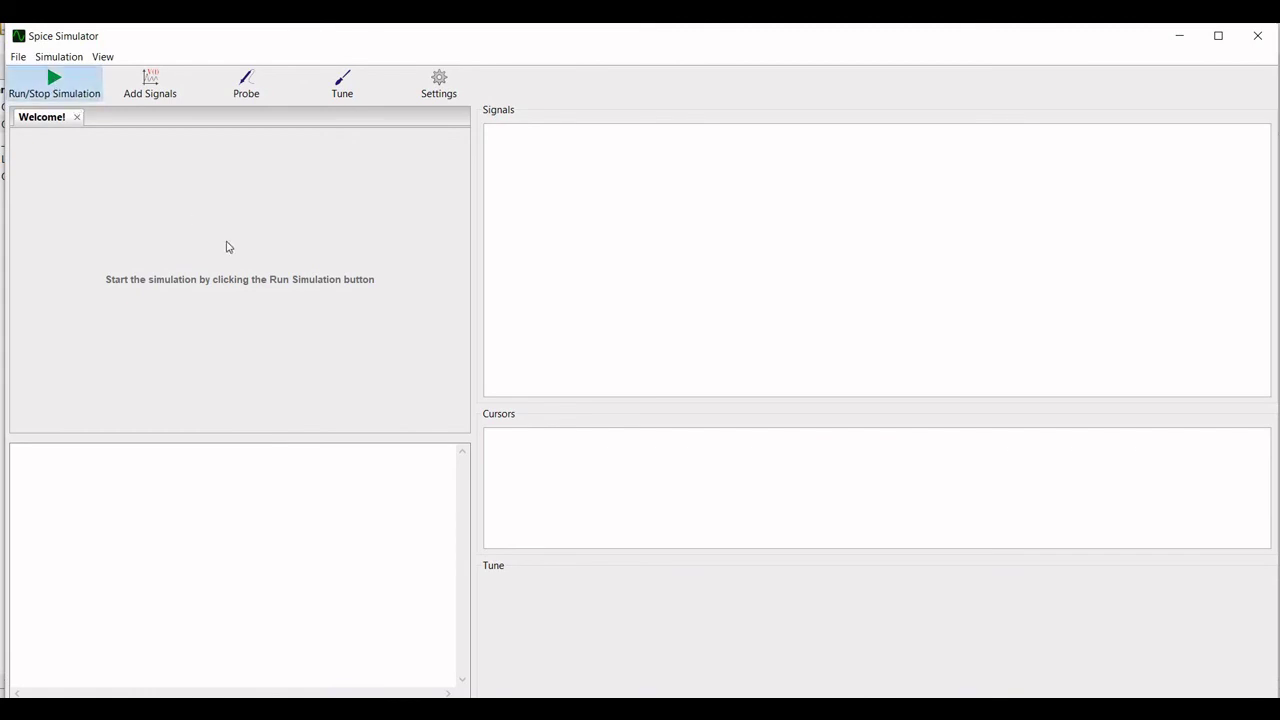
pyautogui.hotkey('ctrl', 'r')
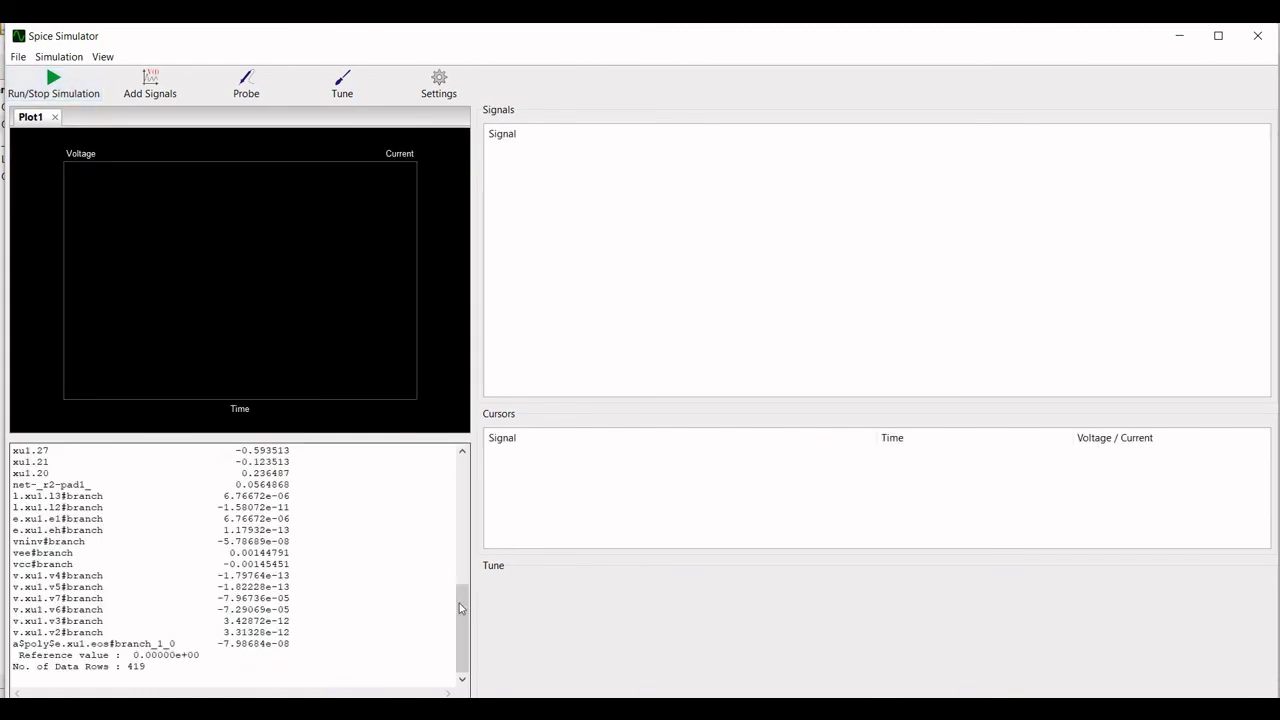
pyautogui.click(259, 78)
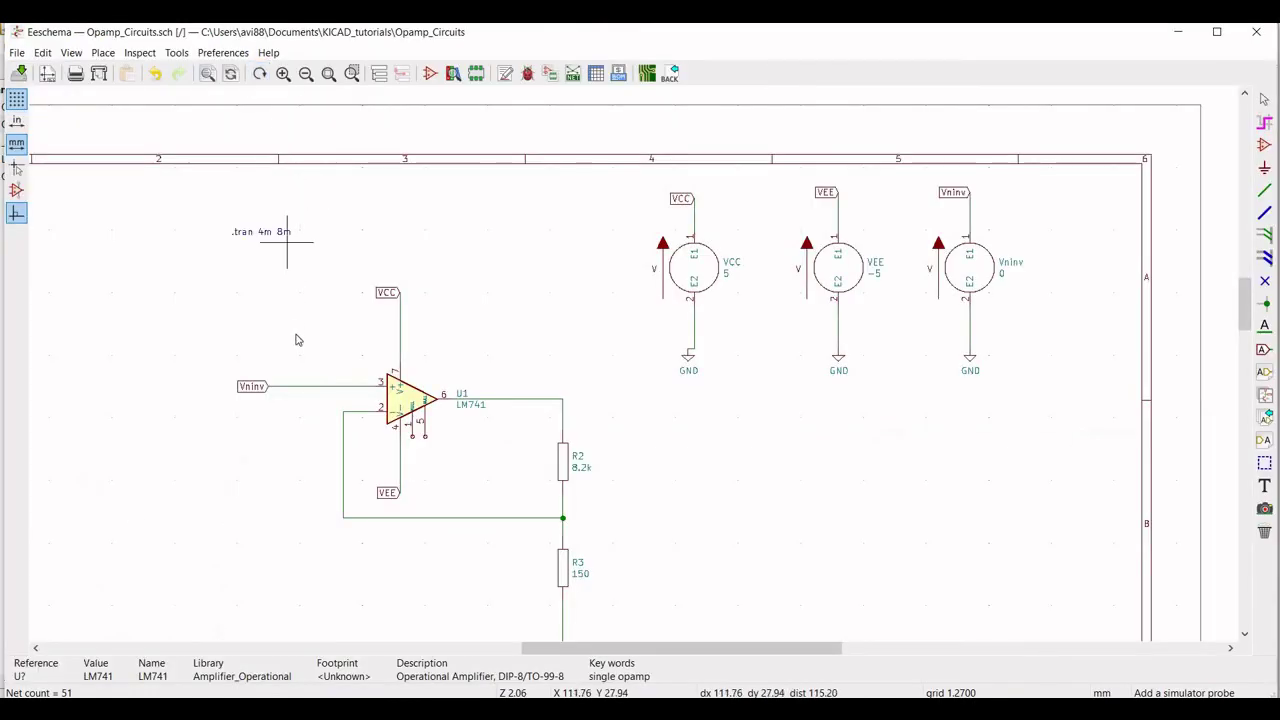
pyautogui.click(320, 390)
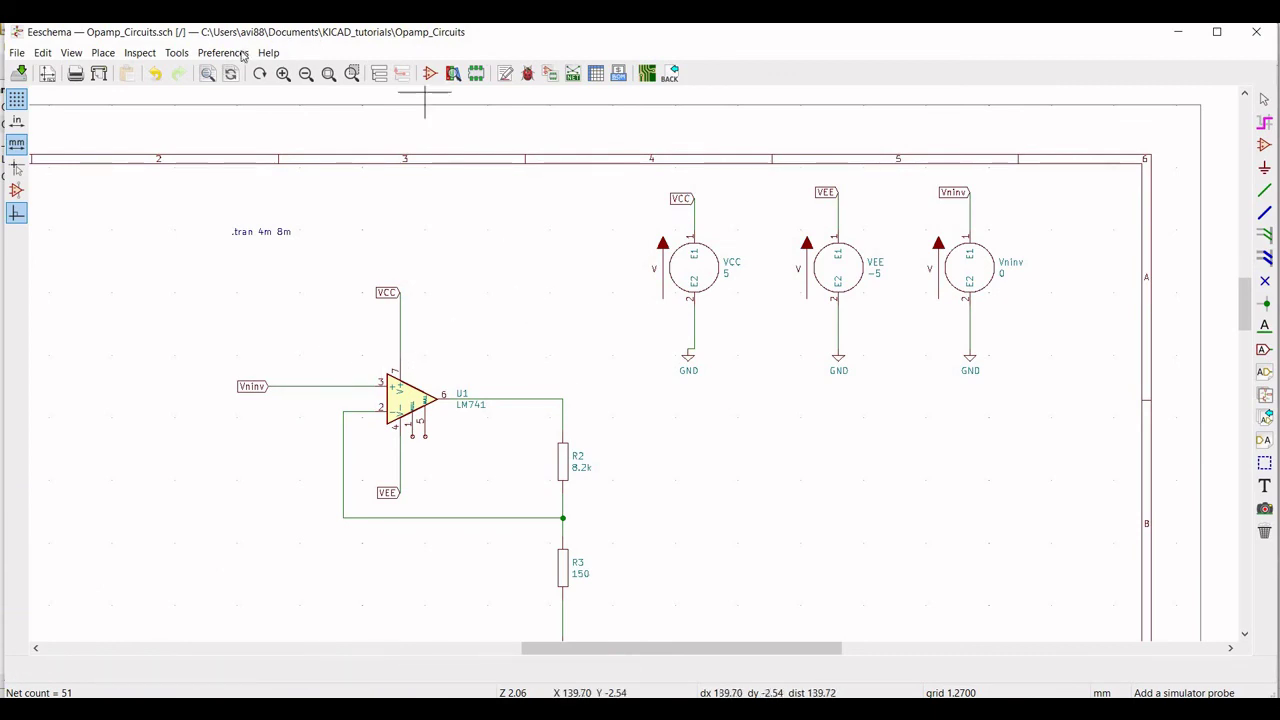
pyautogui.click(760, 712)
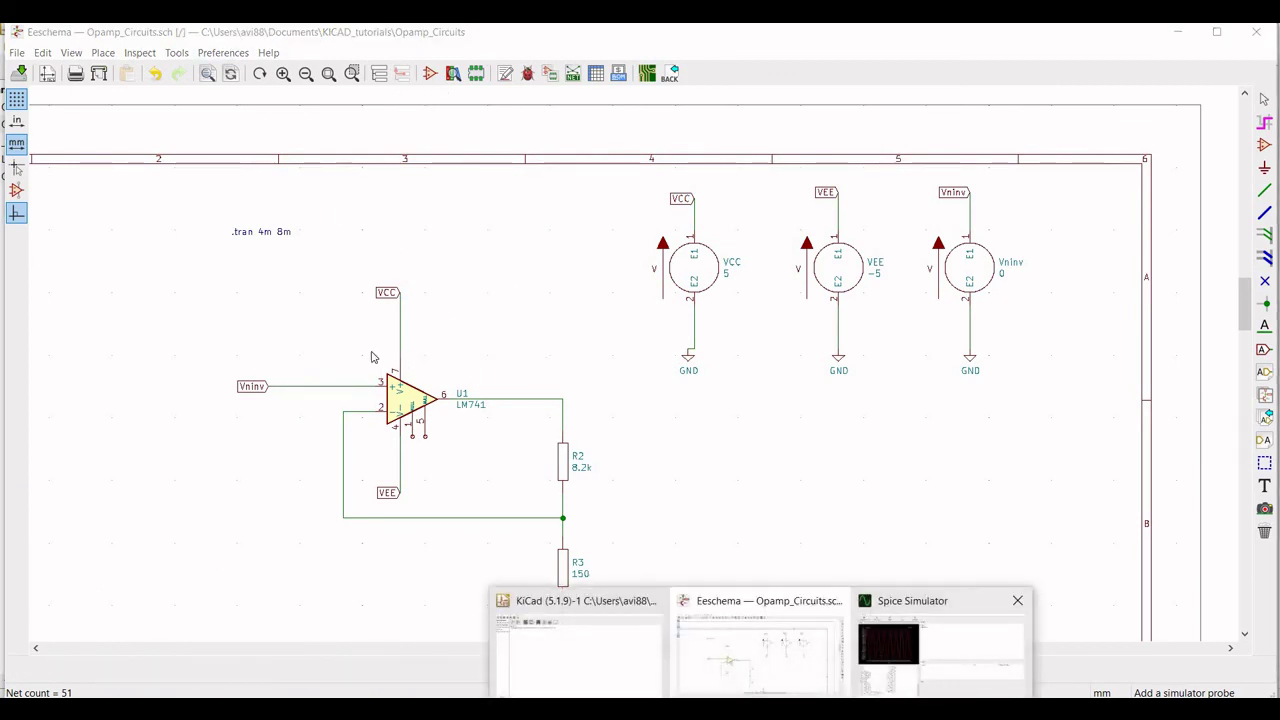
pyautogui.click(940, 650)
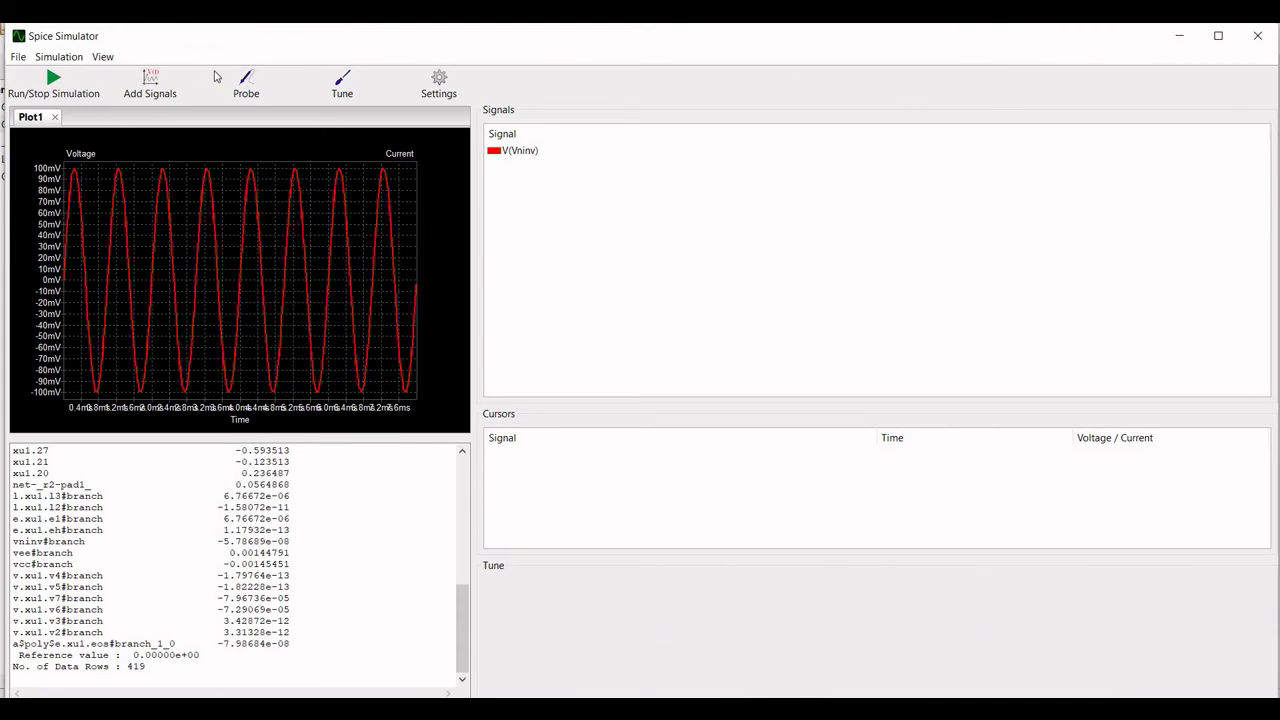
pyautogui.click(246, 82)
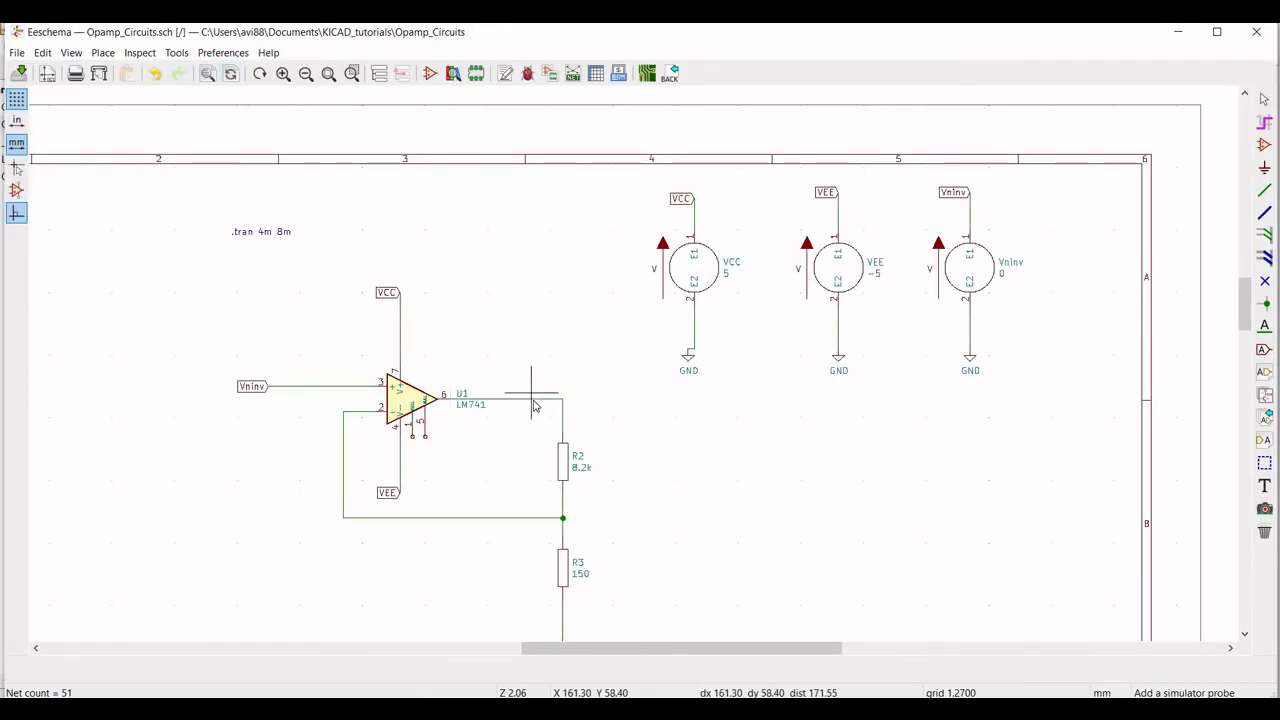